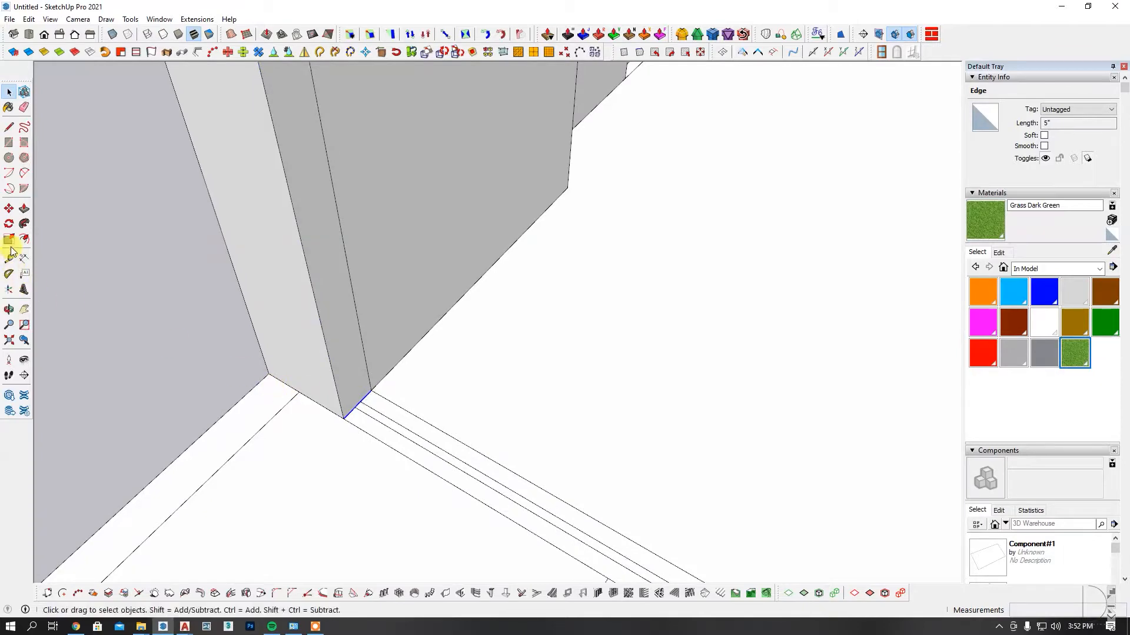
Copy the bottom edge of the wall end face vertically upward to mark the head height of the wide front opening.
scroll(344, 419, "down", 2)
left_click(345, 418)
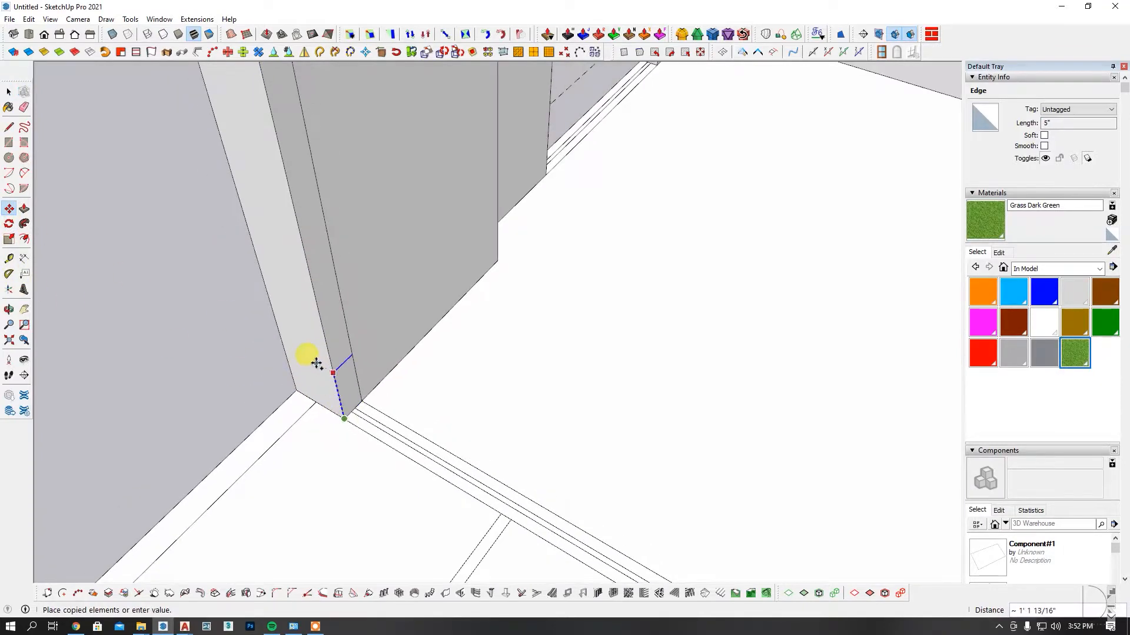
scroll(312, 361, "down", 5)
Extrude the face above the copied edge across the wide front opening to the adjoining wall and erase the seam.
key("p")
left_click(297, 275)
scroll(545, 338, "up", 2)
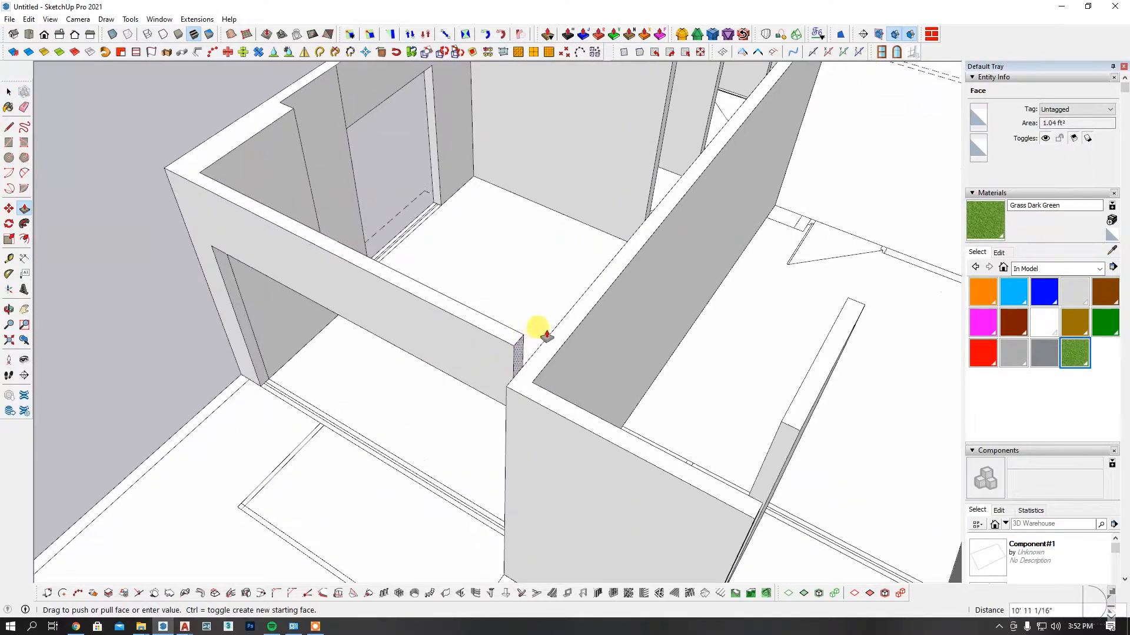
left_click(561, 327)
scroll(549, 352, "up", 1)
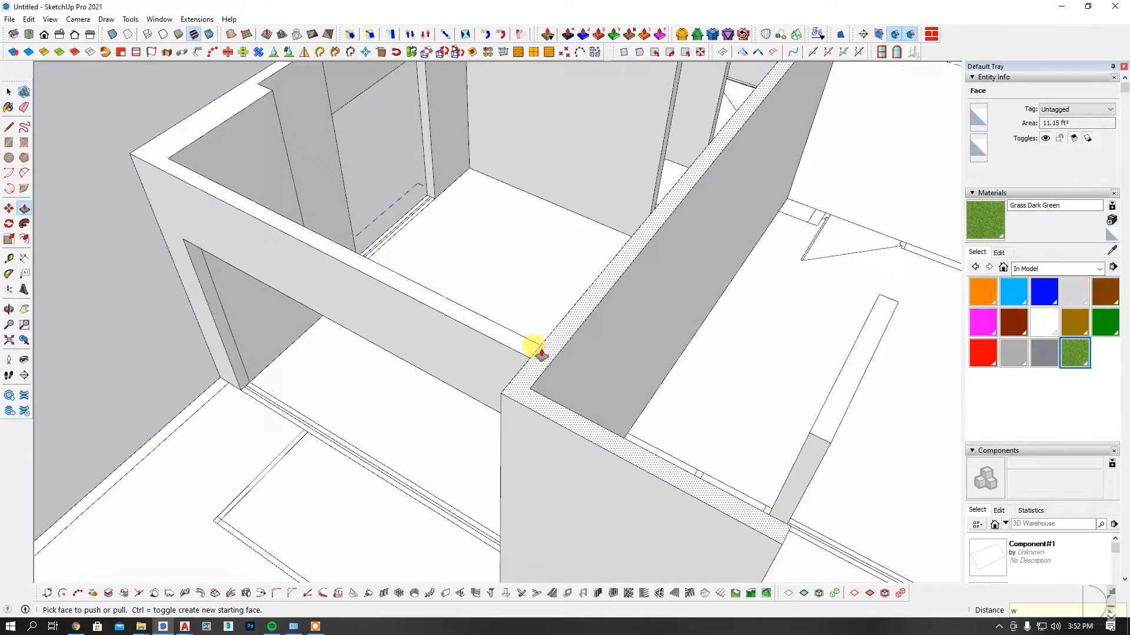
key("e")
Copy the bottom edge of the end face beside the small window gap upward twice, the second copy 2' above the first.
scroll(488, 326, "down", 3)
scroll(461, 320, "up", 2)
middle_click_drag(508, 321, 373, 350)
scroll(620, 302, "down", 4)
scroll(396, 349, "up", 4)
scroll(404, 316, "up", 6)
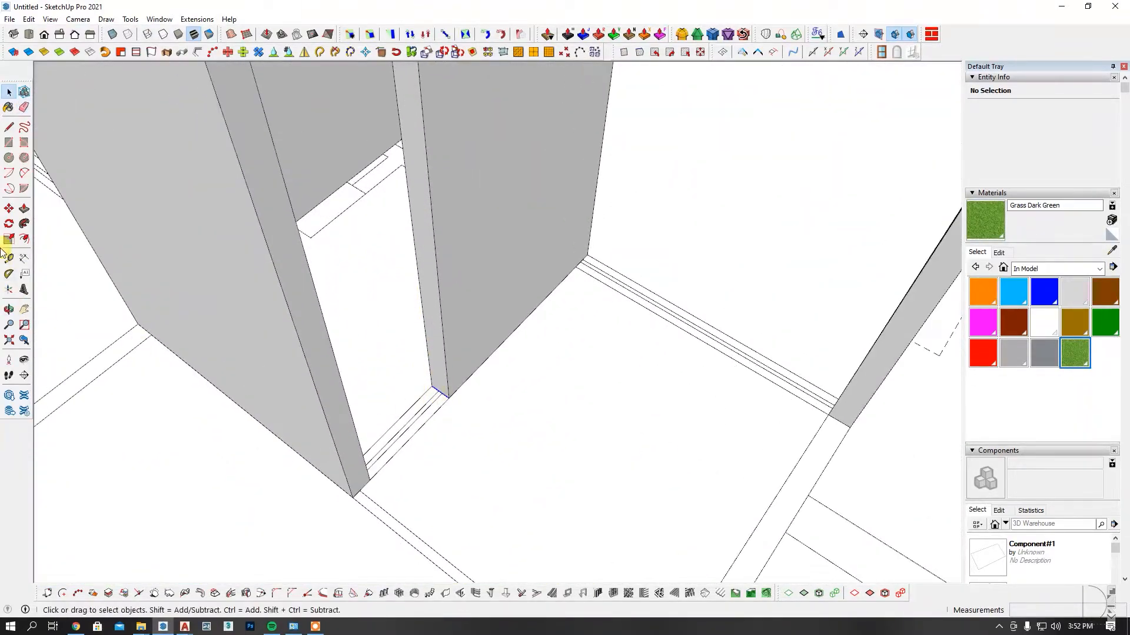
left_click(8, 208)
left_click(450, 398)
key("ctrl")
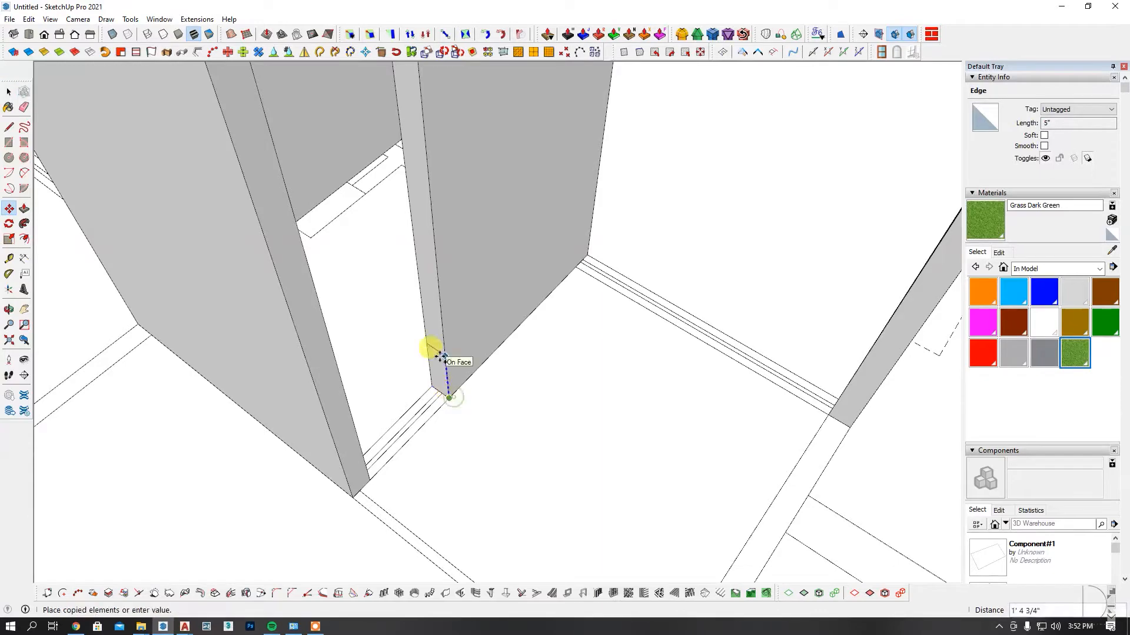
scroll(440, 357, "down", 3)
left_click(433, 279)
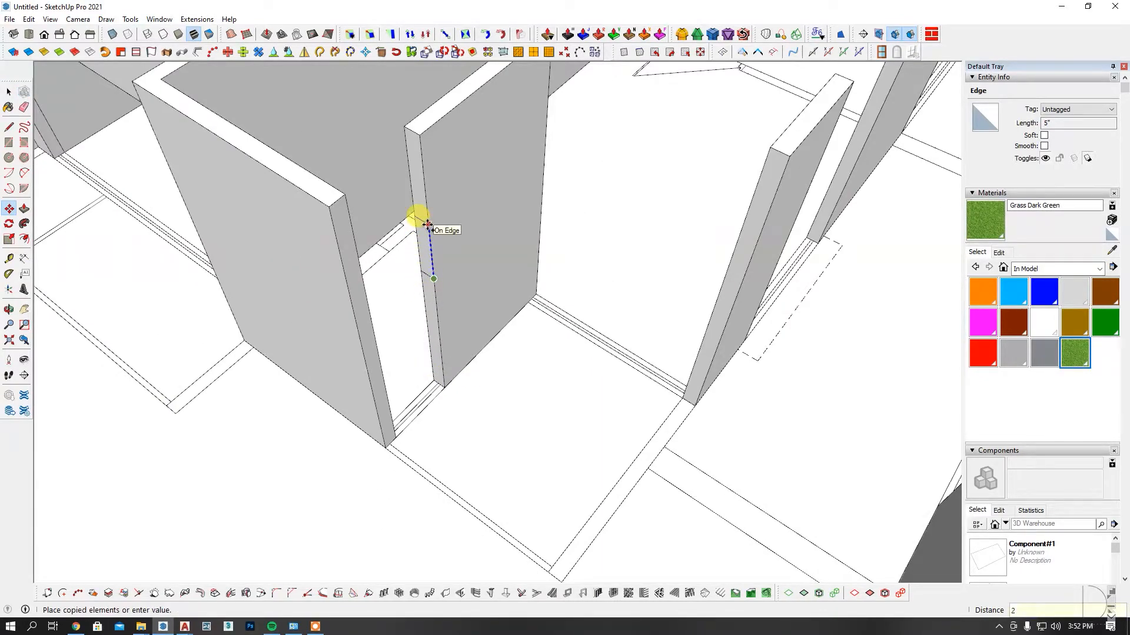
key("Return")
Extrude the top and bottom parts of the end face to the corner wall, leaving a window opening, and erase the seam lines.
key("p")
scroll(453, 282, "up", 1)
left_click(414, 188)
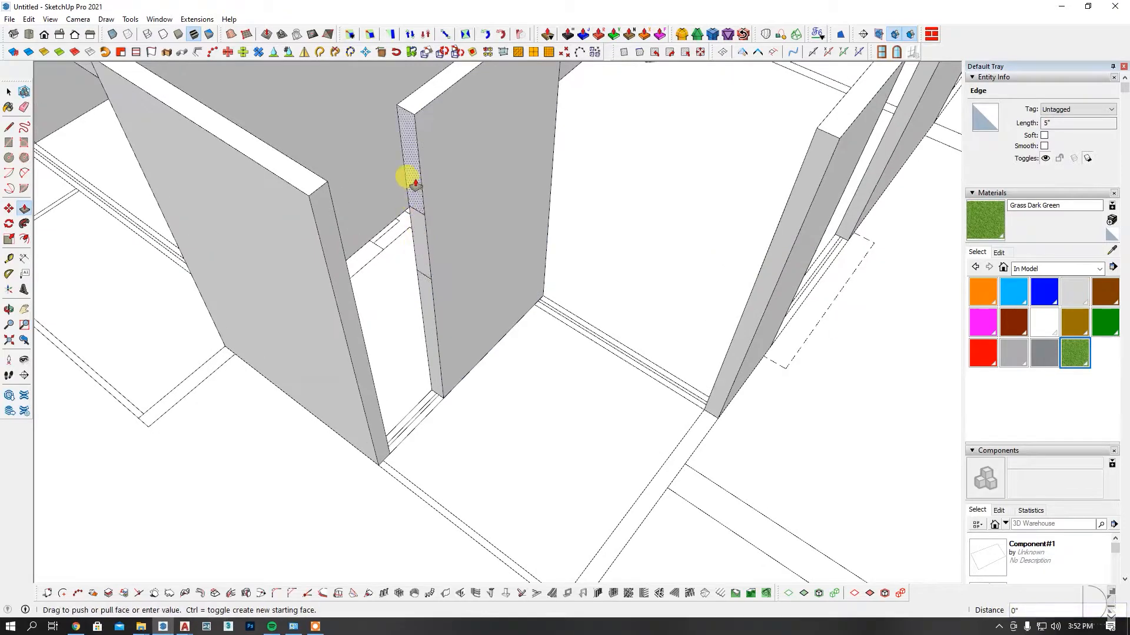
left_click(418, 294)
left_click(353, 299)
left_click(24, 107)
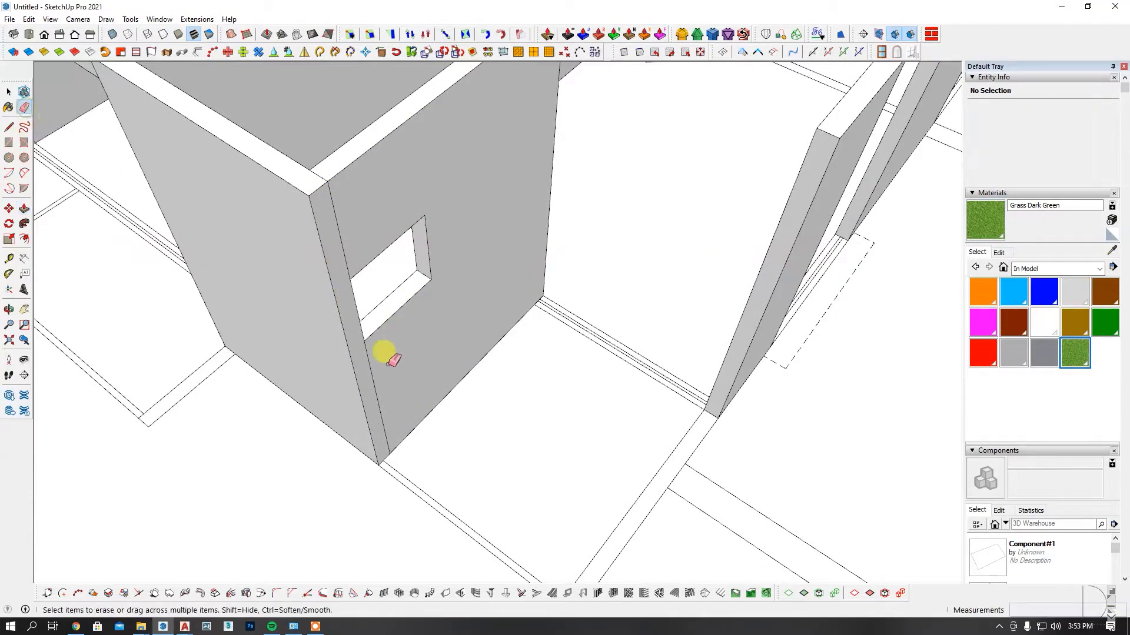
left_click(321, 176)
scroll(359, 248, "down", 5)
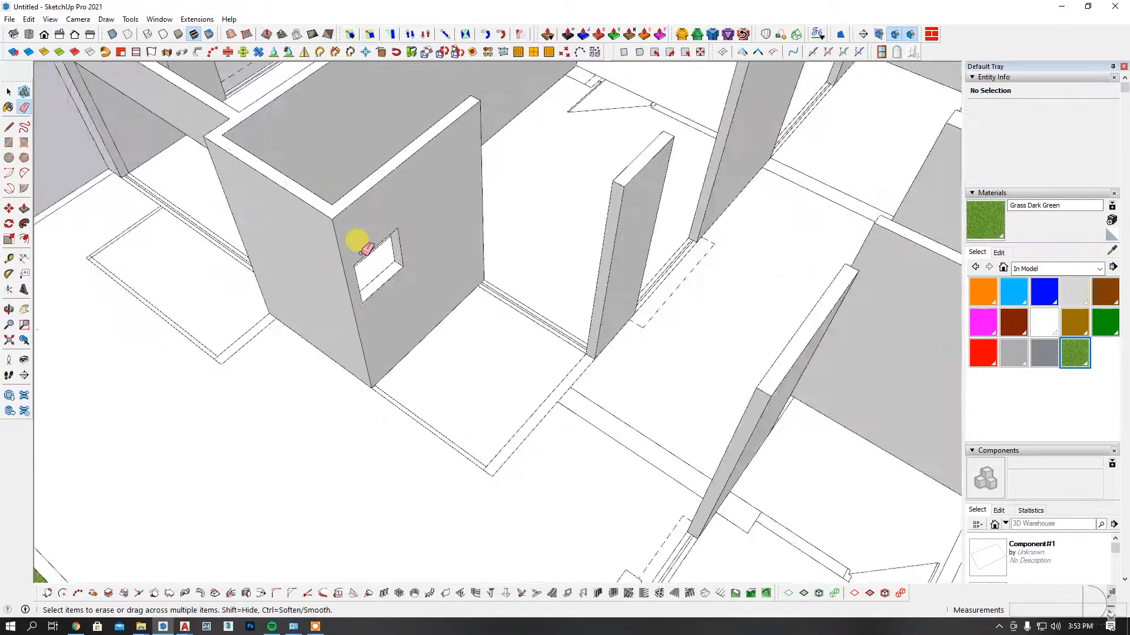
Copy the 5" bottom edge of the wall end across the small room's doorway 7' upward.
key("space")
scroll(461, 250, "up", 4)
mouse_move(490, 320)
middle_mouse_down()
mouse_move(502, 327)
mouse_move(628, 274)
mouse_move(619, 279)
middle_mouse_up()
left_click(625, 270)
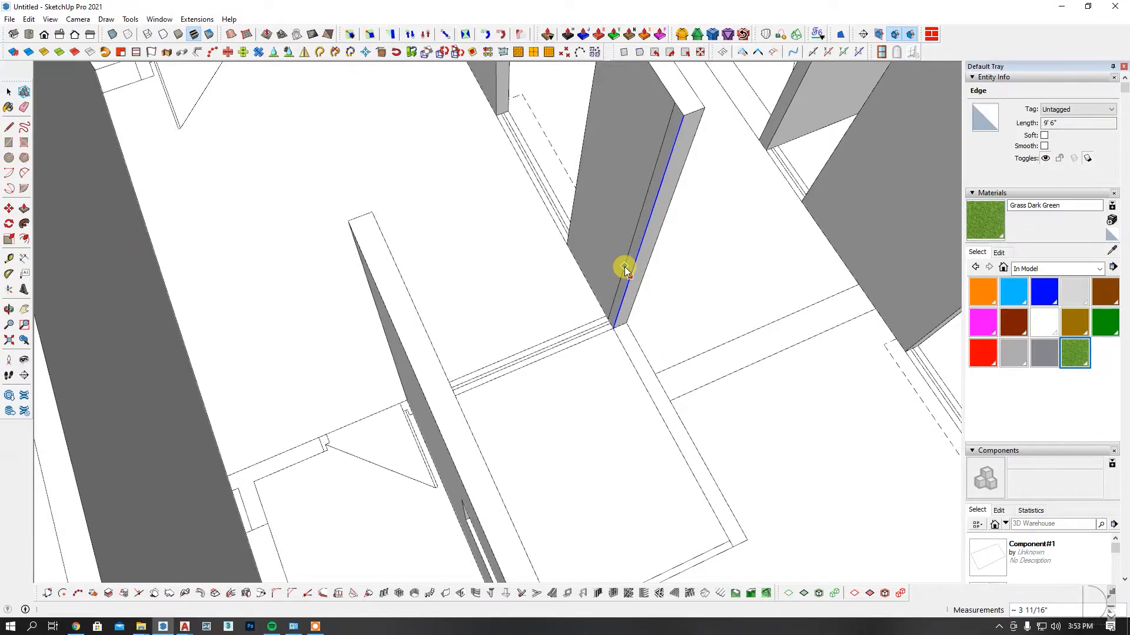
scroll(613, 320, "up", 4)
left_click(619, 317)
left_click(614, 314)
left_click(10, 211)
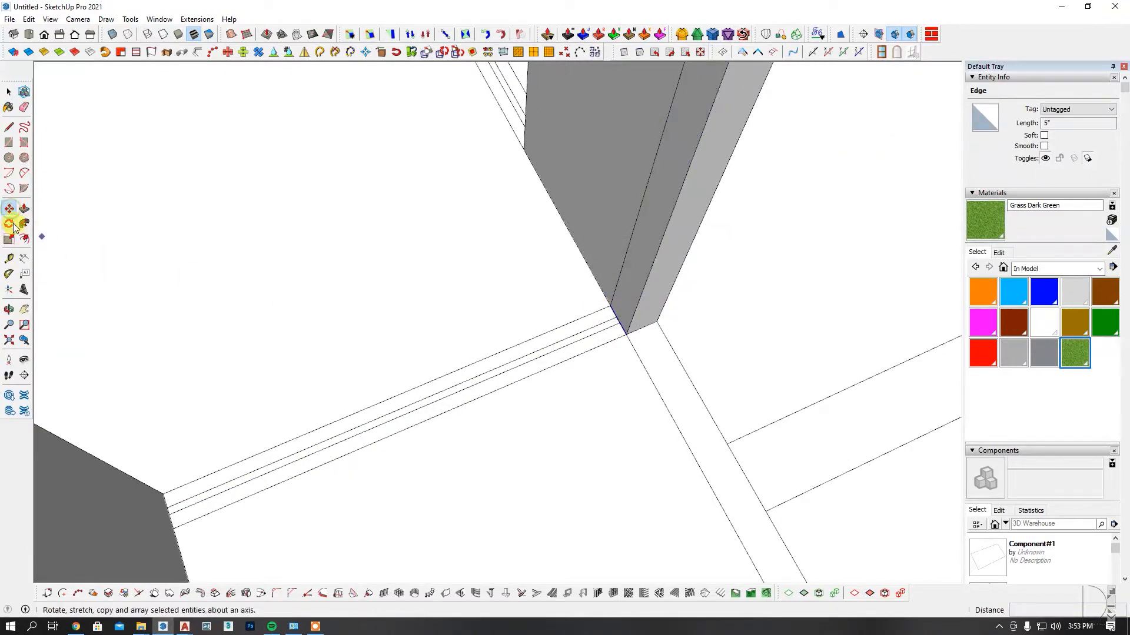
left_click(626, 335)
key("ctrl")
key("Return")
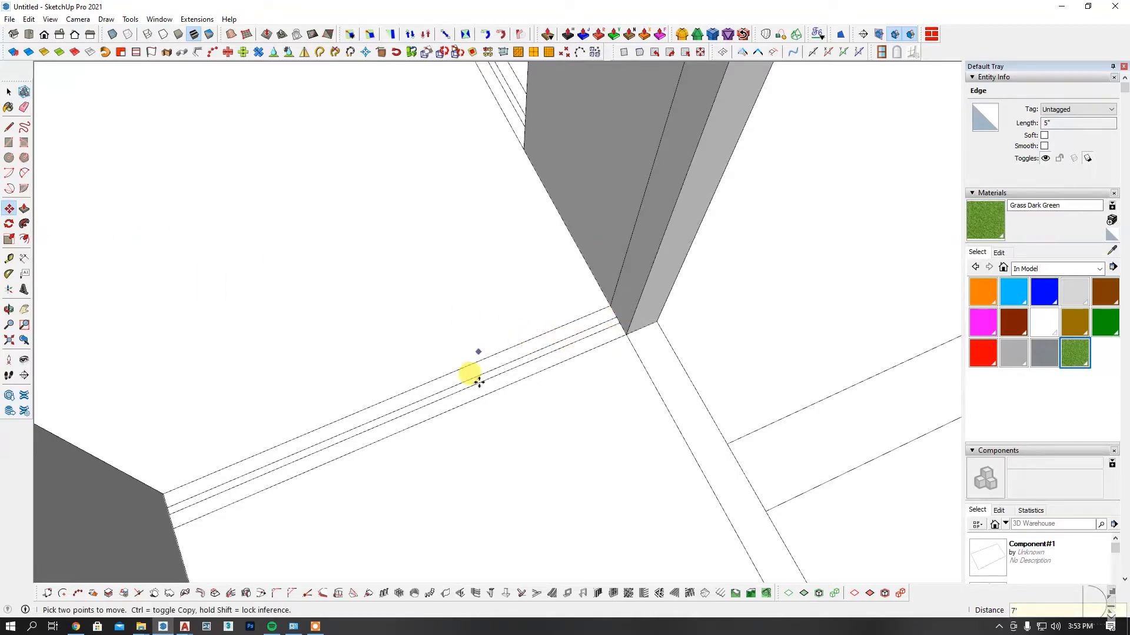
Extrude the face above the 7' edge 5' 7" across the doorway to the opposite wall and erase the seam.
scroll(520, 383, "down", 5)
scroll(479, 330, "up", 1)
key("p")
left_click_drag(562, 249, 331, 353)
left_click(330, 363)
scroll(300, 312, "up", 2)
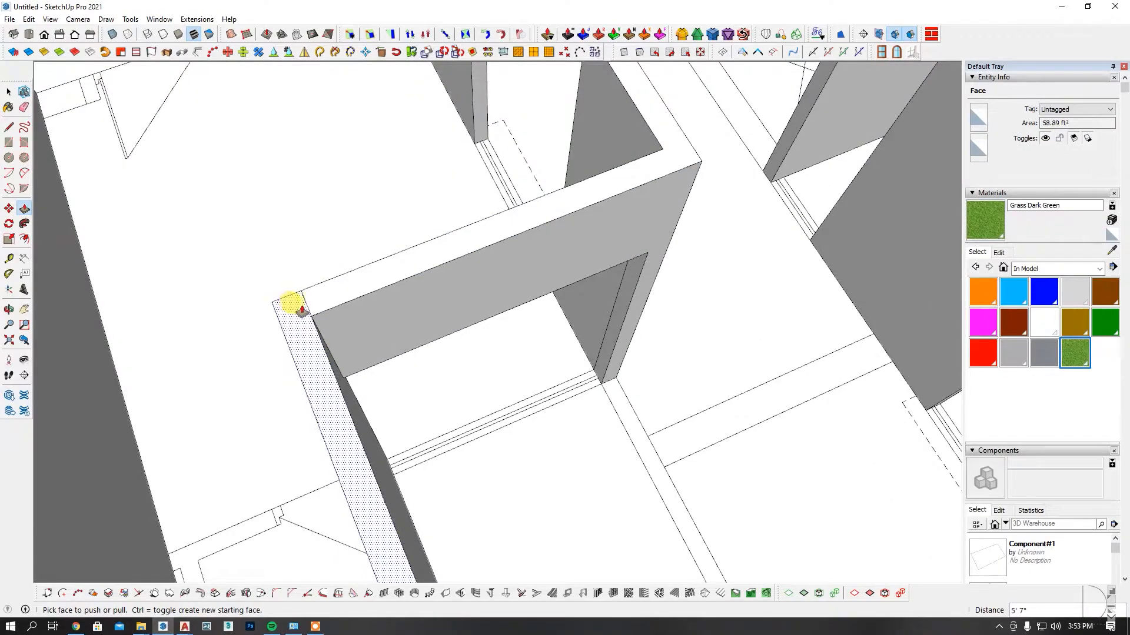
key("e")
scroll(303, 290, "down", 6)
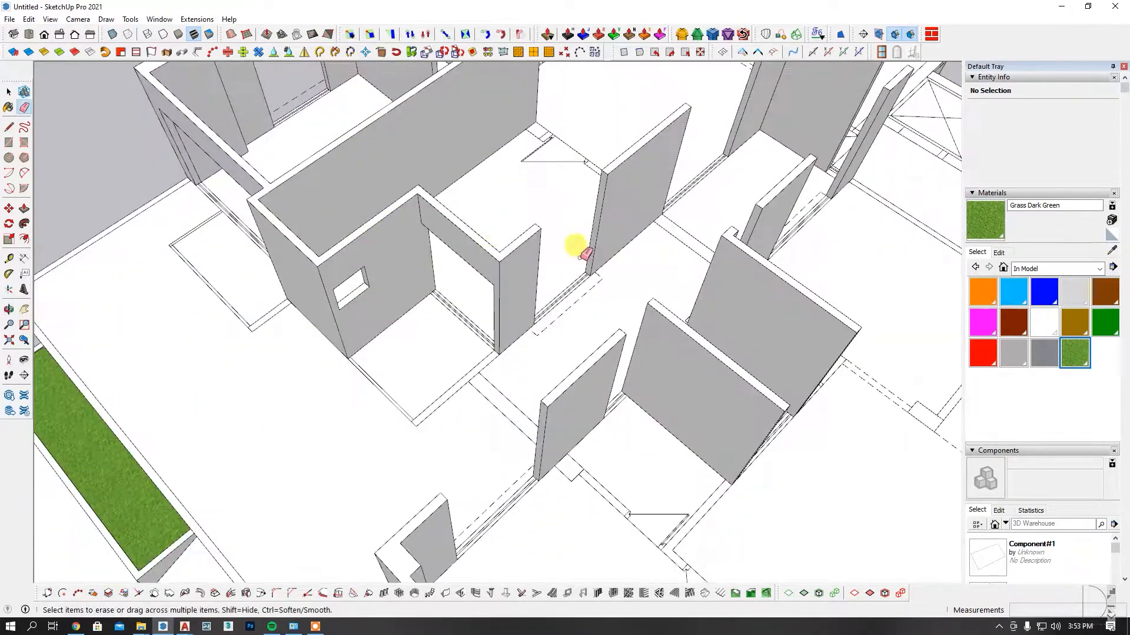
Copy the 5" bottom edge of the freestanding wall's end face upward beside the gap to the small room.
scroll(583, 256, "up", 4)
key("space")
left_click(599, 295)
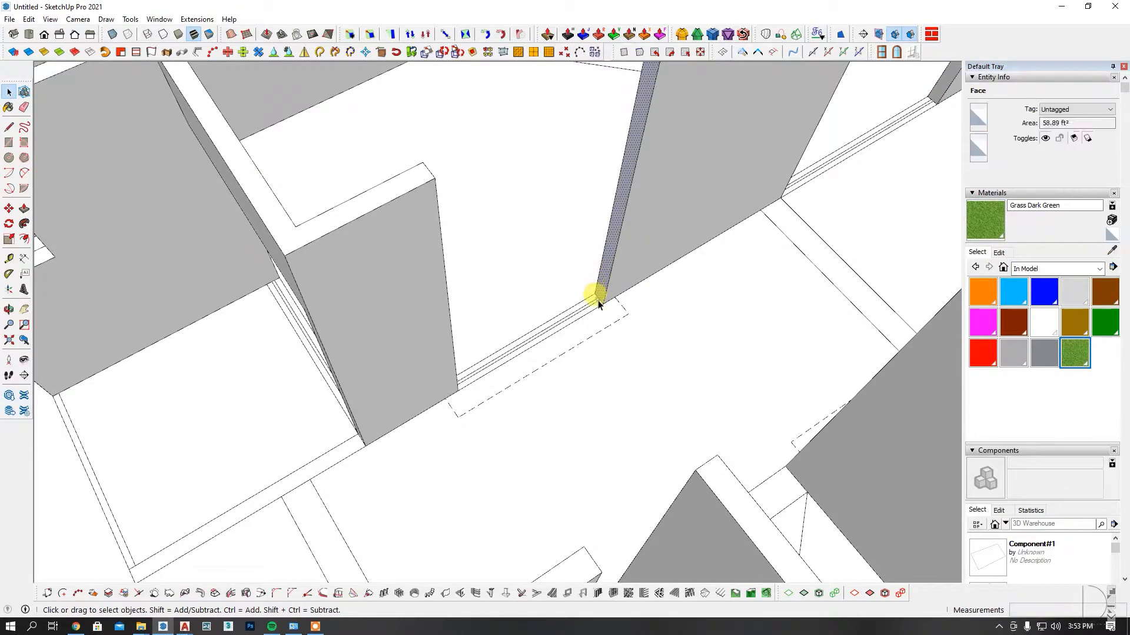
left_click(8, 209)
scroll(530, 296, "down", 4)
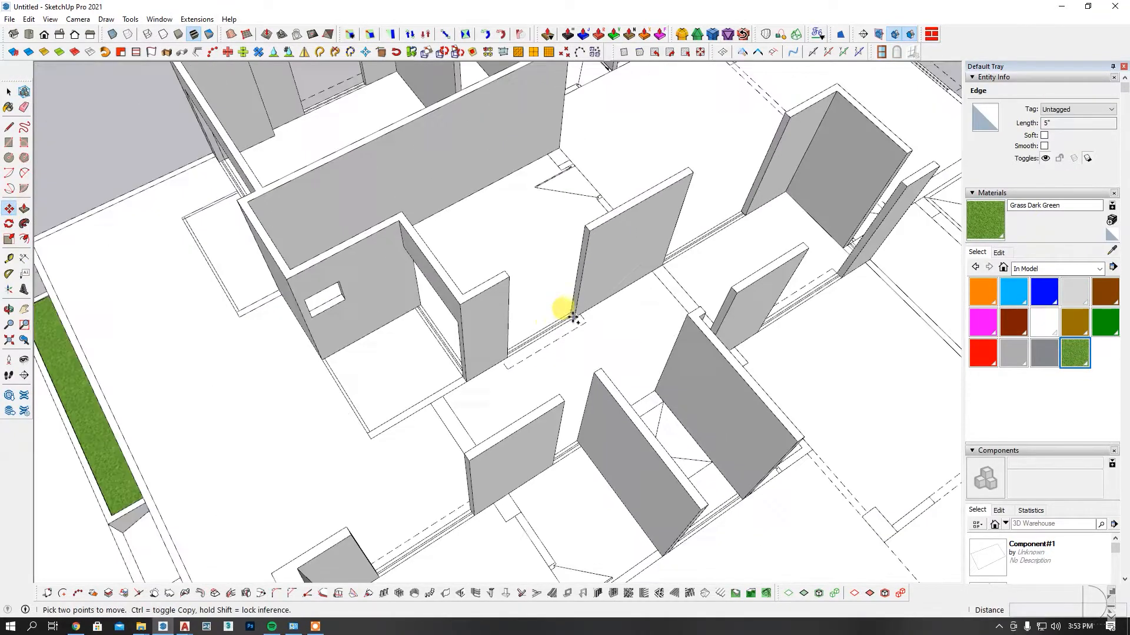
scroll(575, 316, "up", 2)
left_click(575, 318)
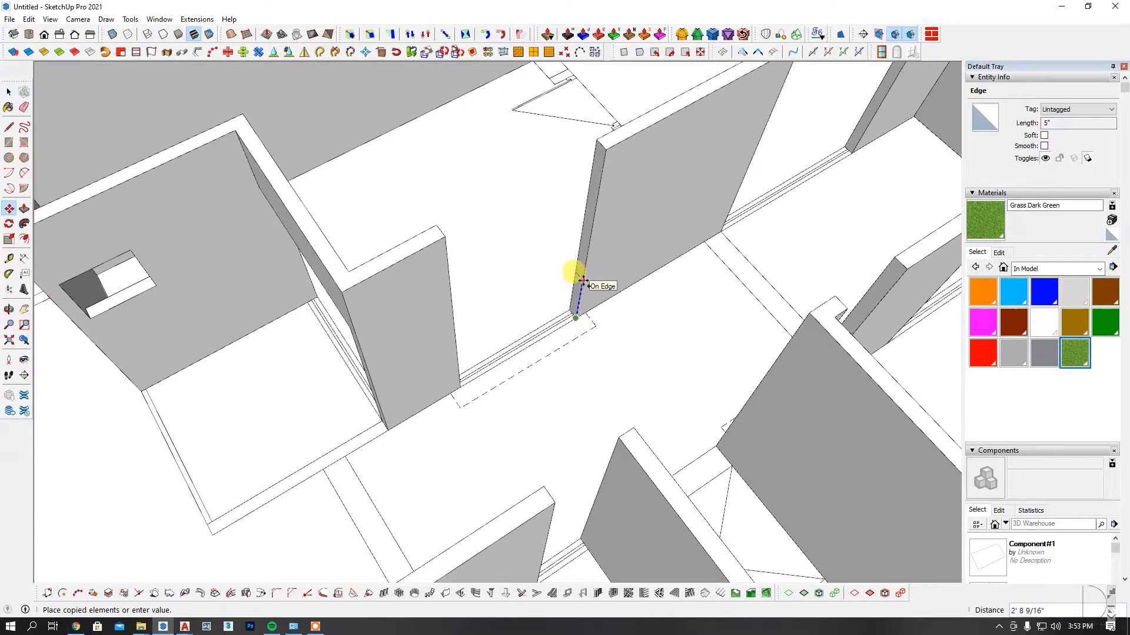
scroll(581, 275, "down", 1)
Extrude the upper part of the freestanding wall's end face 5' to the small room's wall and erase the seam.
key("p")
scroll(587, 220, "up", 2)
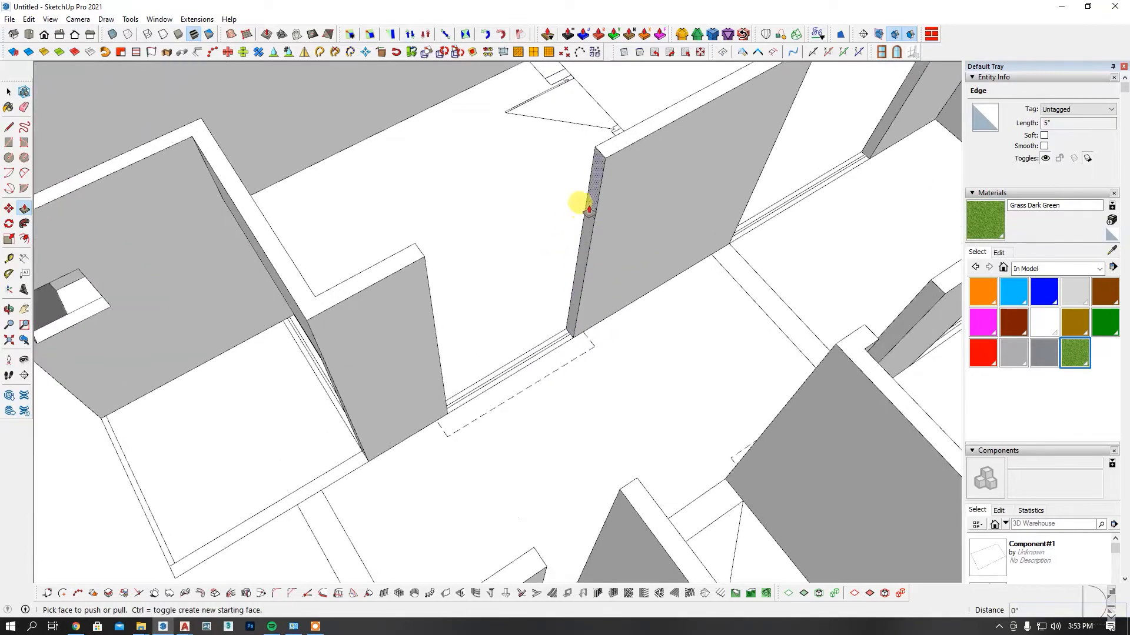
left_click(587, 211)
left_click(433, 323)
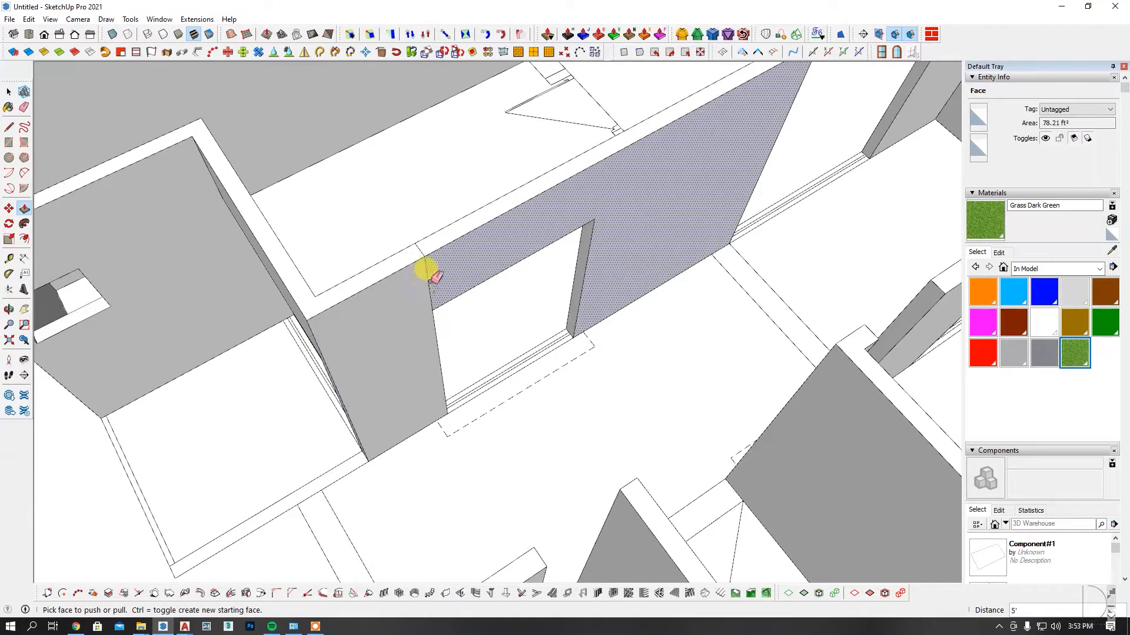
key("e")
left_click(427, 276)
scroll(524, 283, "down", 5)
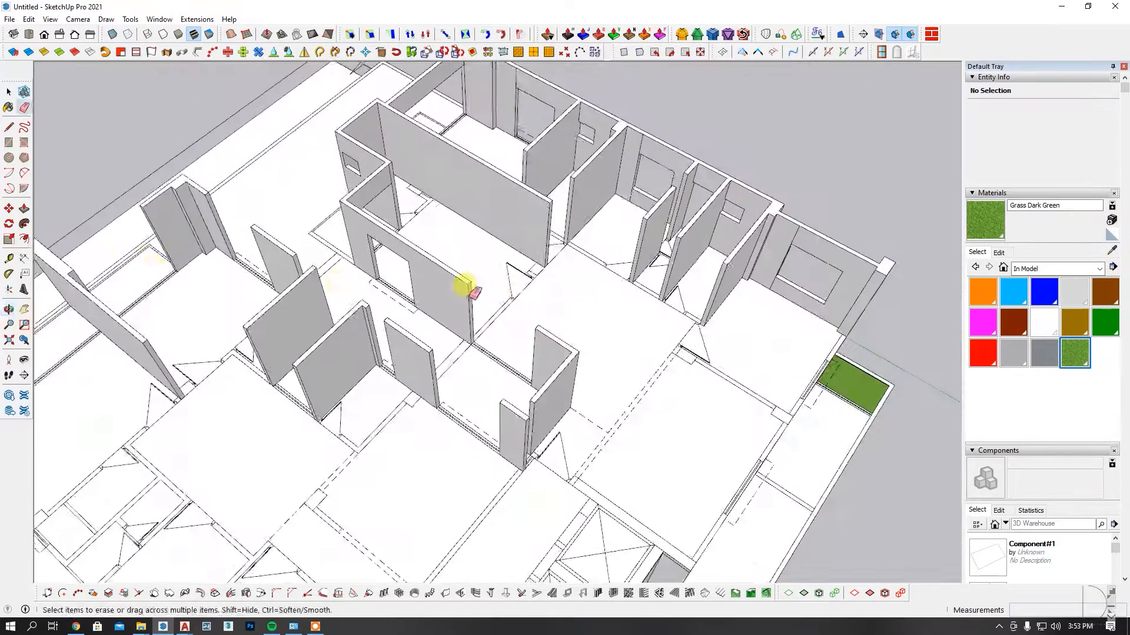
Copy the 5" bottom edge at the same wall's far end upward to mark the next opening's head.
scroll(474, 341, "up", 5)
key("space")
left_click(462, 325)
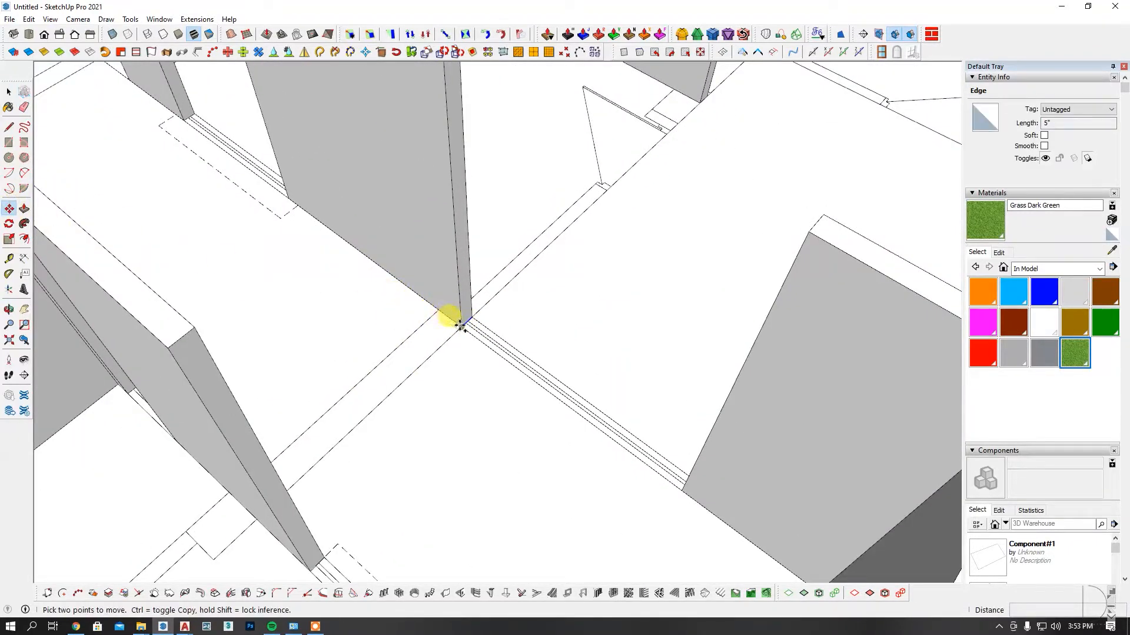
left_click(461, 327)
key("ctrl")
scroll(453, 305, "down", 3)
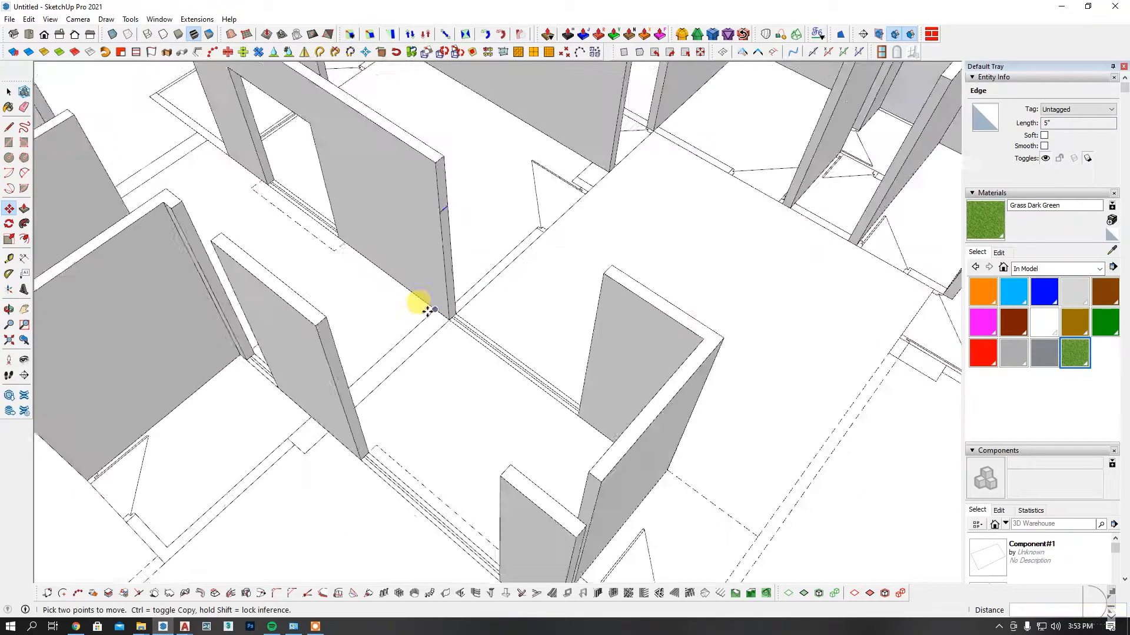
Extrude the upper face at the wall's far end across the gap to the corner wall and erase the seam.
key("p")
scroll(588, 283, "up", 3)
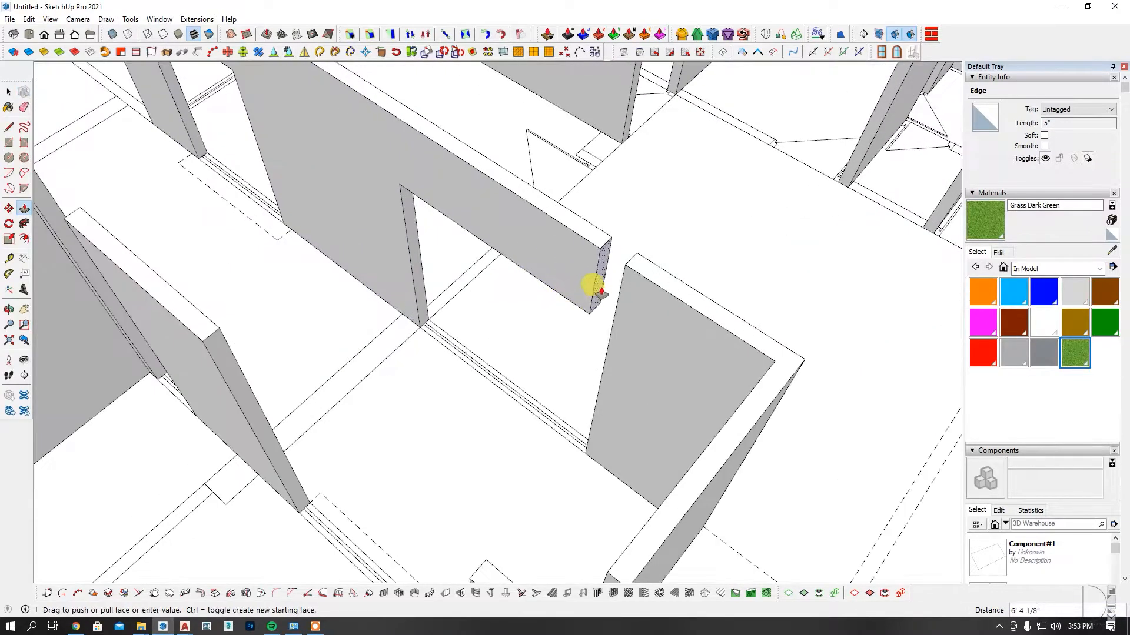
key("e")
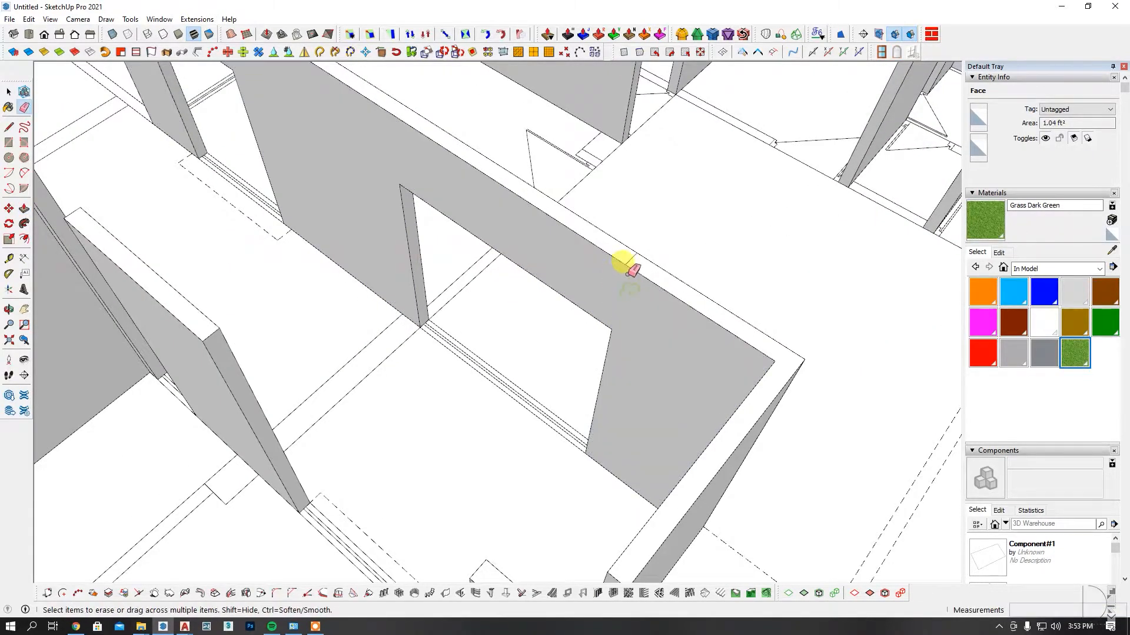
left_click(628, 262)
scroll(126, 255, "down", 4)
Copy the 5" bottom edge of the short wall's end face upward on the opposite side of the room.
middle_click_drag(126, 255, 600, 248)
scroll(598, 248, "down", 3)
middle_click_drag(458, 284, 559, 294)
key("space")
scroll(574, 374, "up", 5)
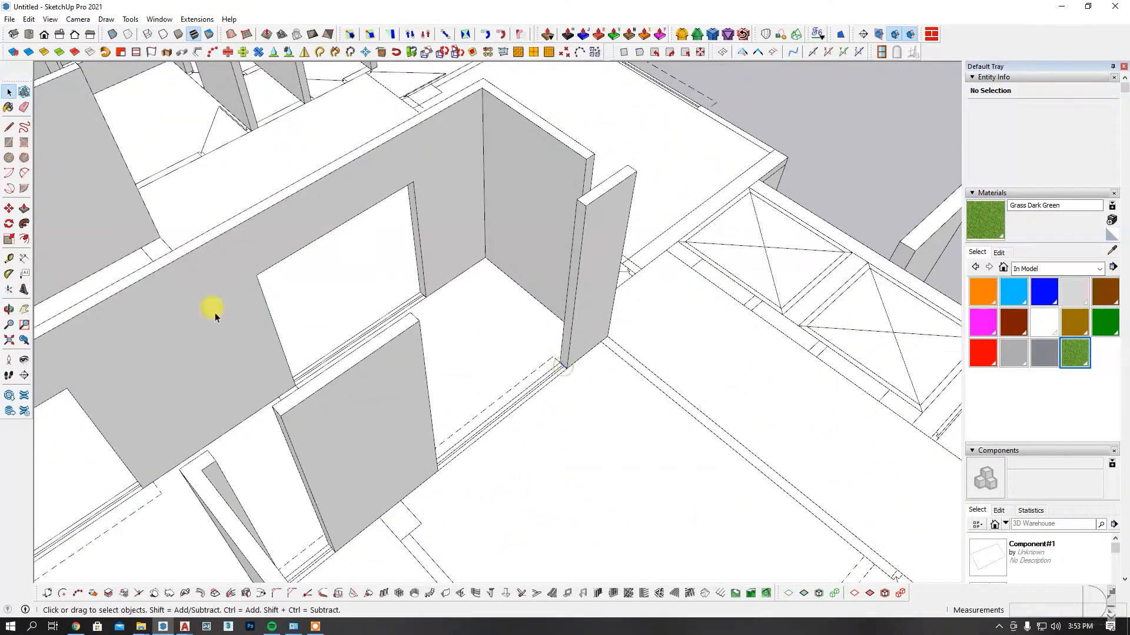
key("m")
key("ctrl")
left_click(567, 367)
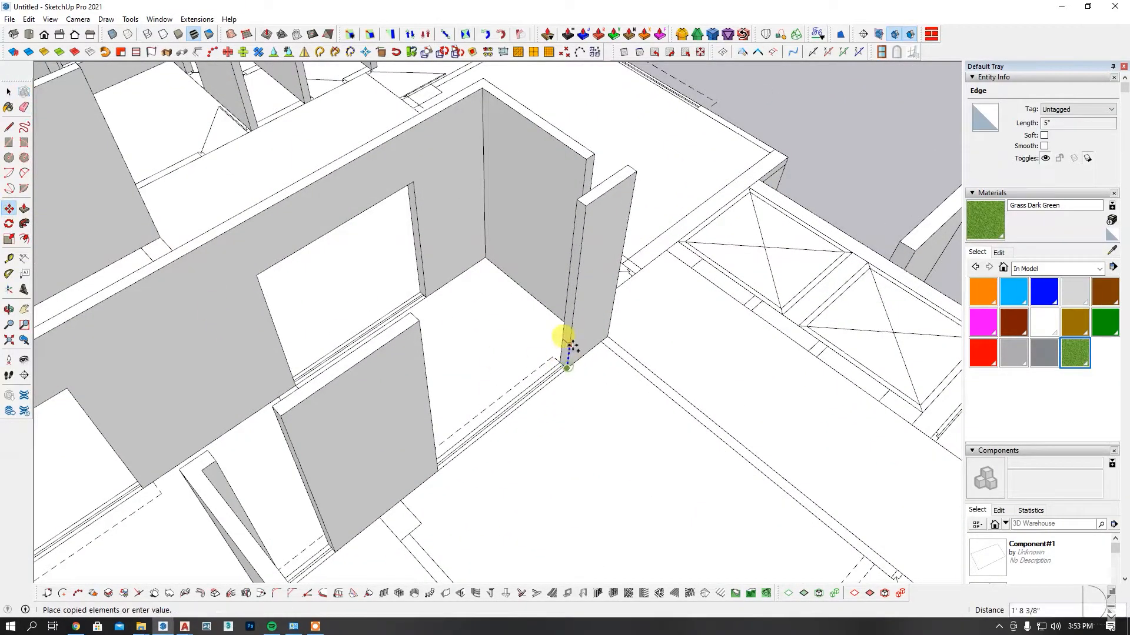
Extrude the short wall's upper end face 7' 1" across the opening to the neighbouring wall and clean up the seam.
key("p")
scroll(568, 296, "up", 2)
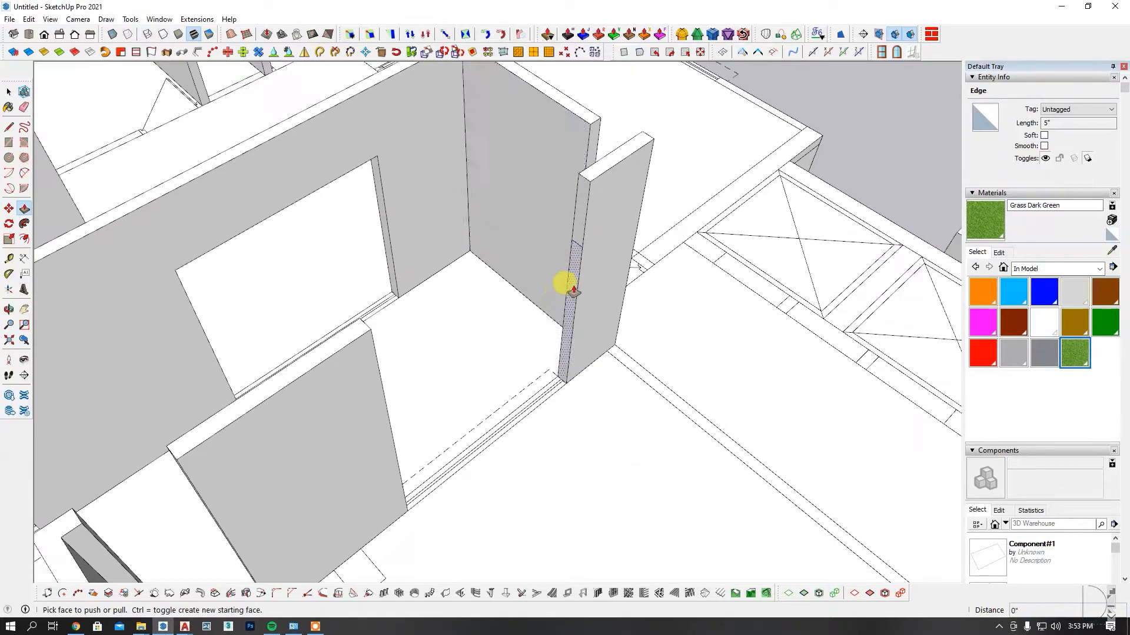
left_click(575, 223)
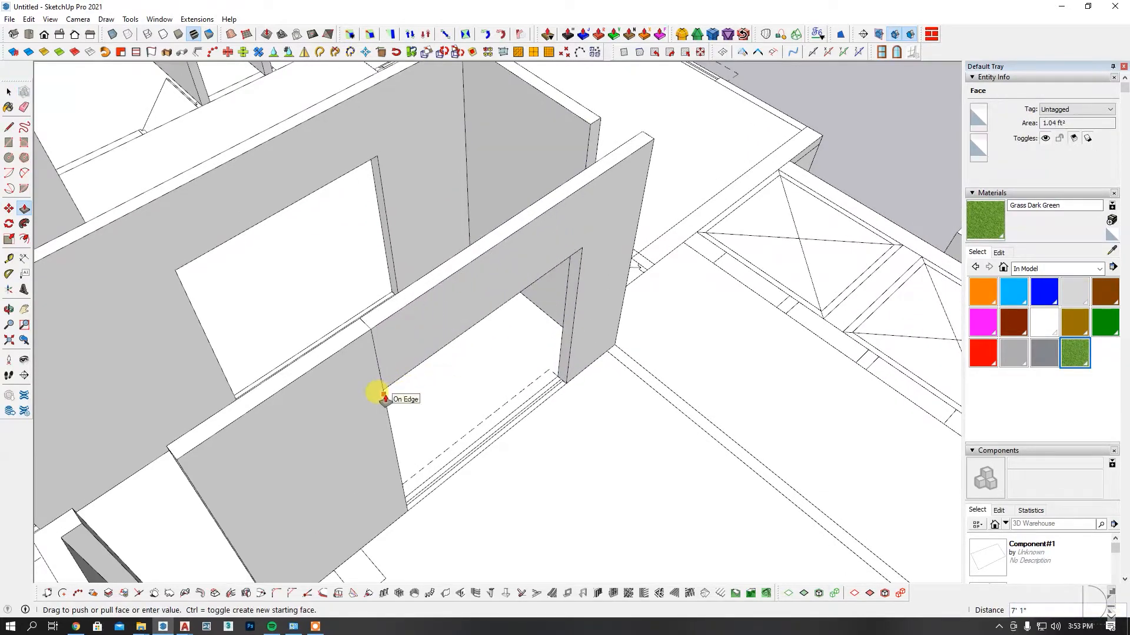
key("e")
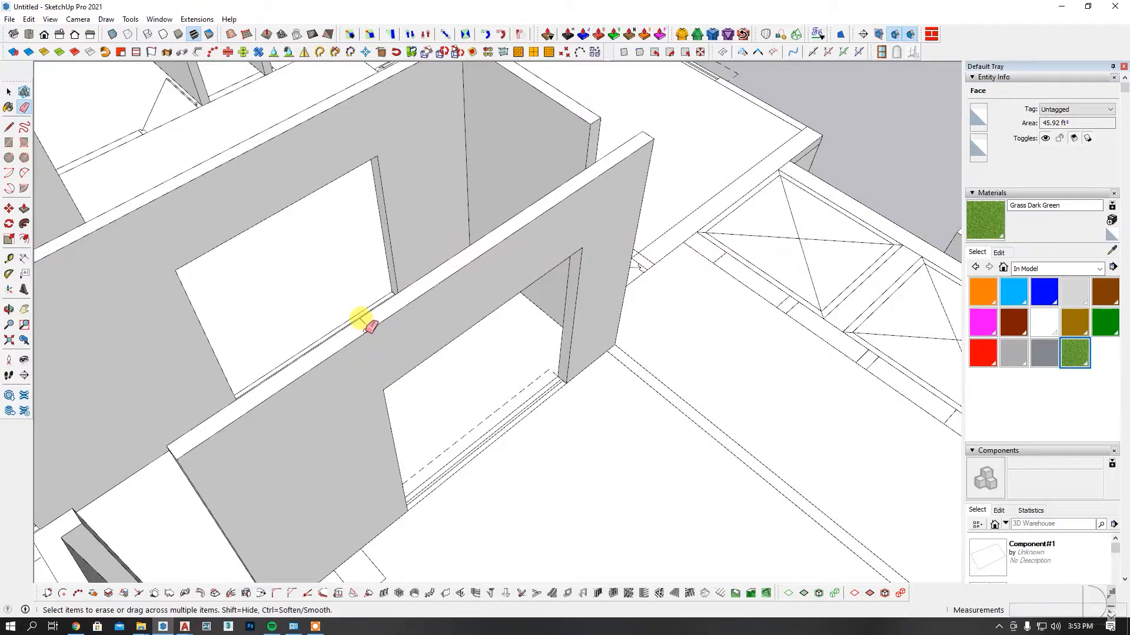
left_click(364, 327)
scroll(514, 333, "down", 3)
key("ctrl+z")
Copy the bottom edge of the jamb in the rear wall's opening upward to mark a window sill.
scroll(435, 327, "up", 2)
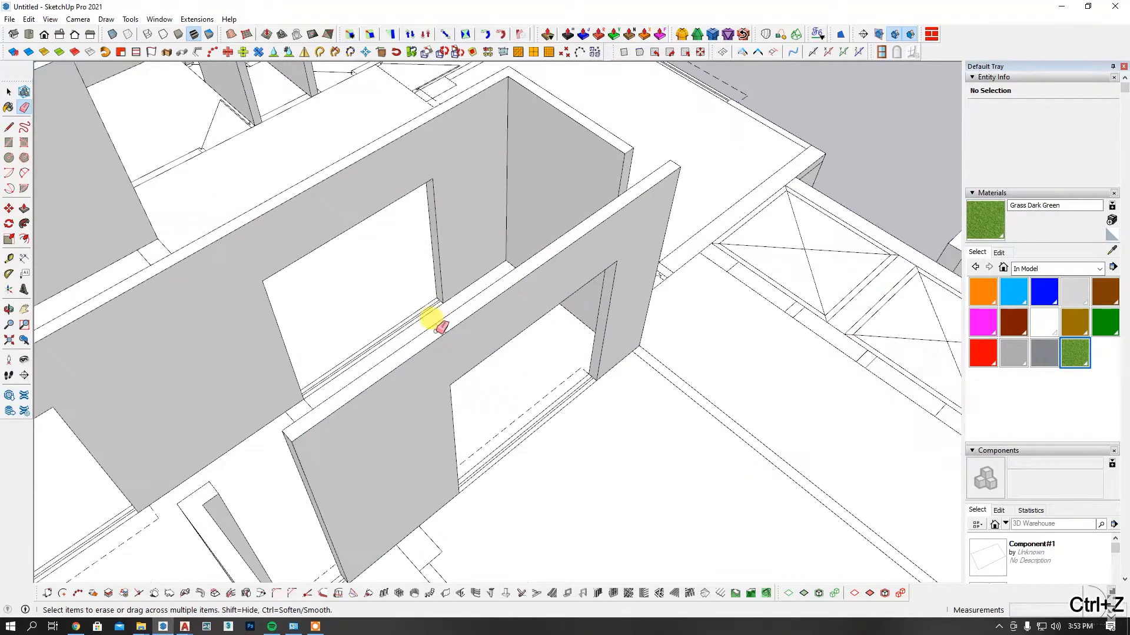
scroll(450, 318, "up", 4)
key("space")
left_click(480, 314)
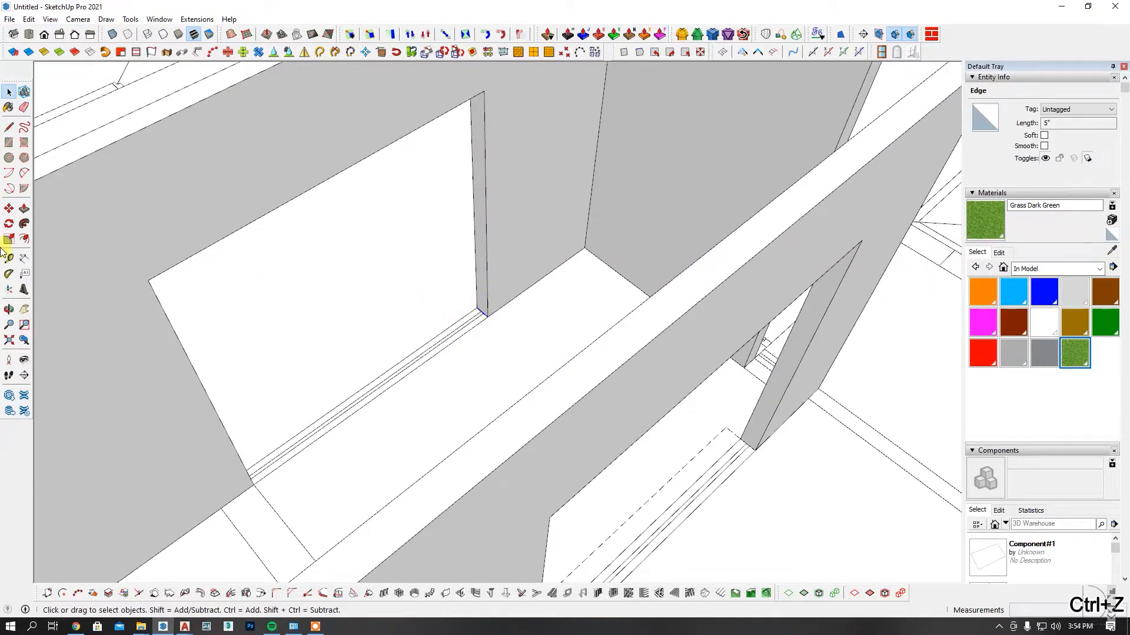
left_click(20, 212)
left_click(486, 318)
key("ctrl")
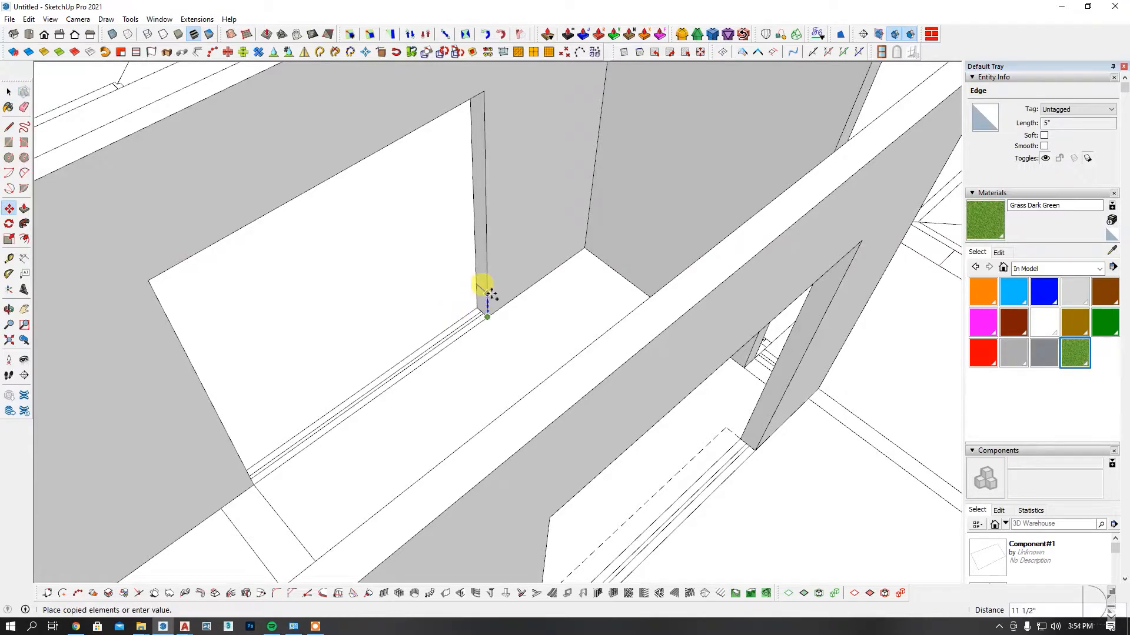
Extrude the jamb face below the sill edge 7' across the rear opening to close the wall under the window.
key("p")
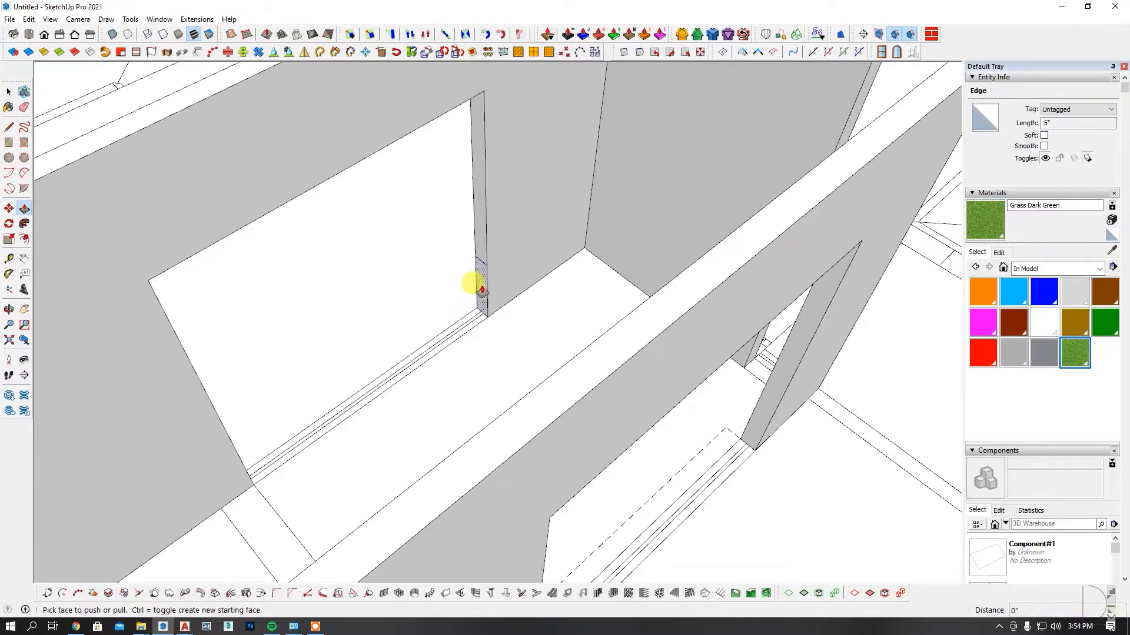
left_click(478, 286)
left_click(195, 376)
Copy the 5" bottom edge of the jamb in the front wall's opening upward to mark a window sill.
scroll(282, 387, "down", 3)
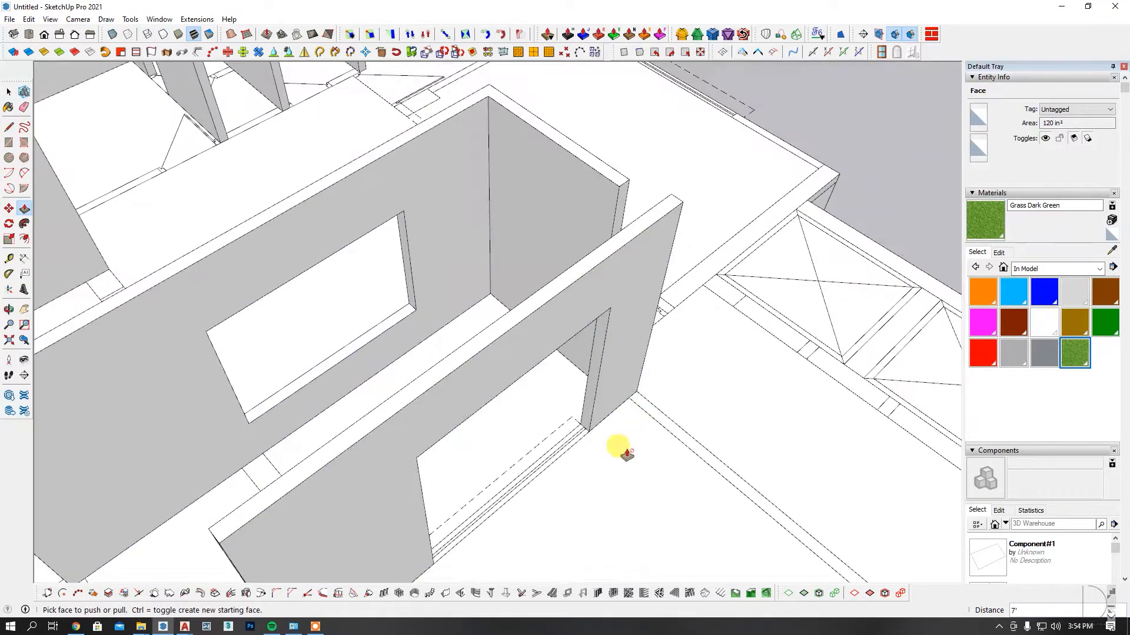
scroll(612, 446, "up", 2)
key("space")
left_click(571, 421)
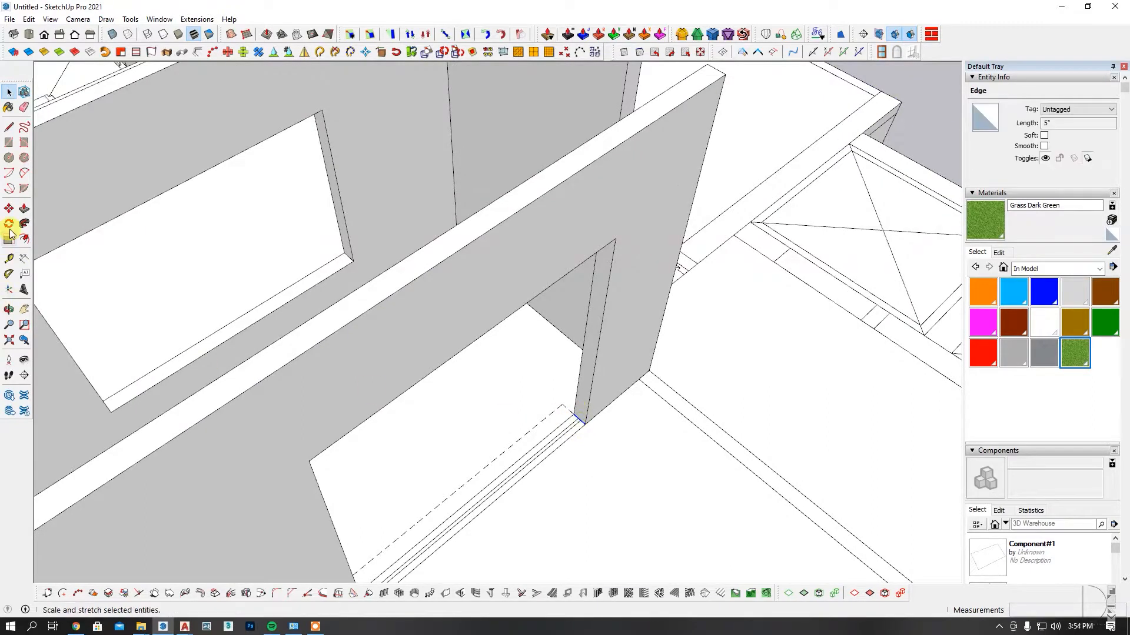
left_click_drag(585, 422, 590, 397)
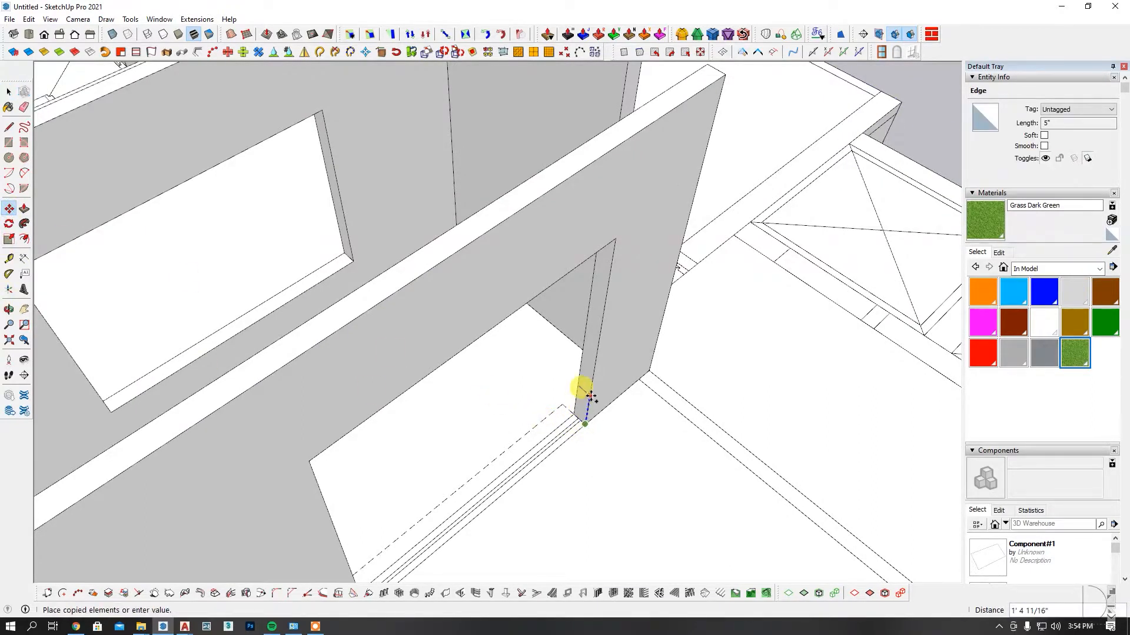
Extrude the jamb face below the sill edge across the front wall's opening and clean up the seam lines.
key("p")
left_click(574, 418)
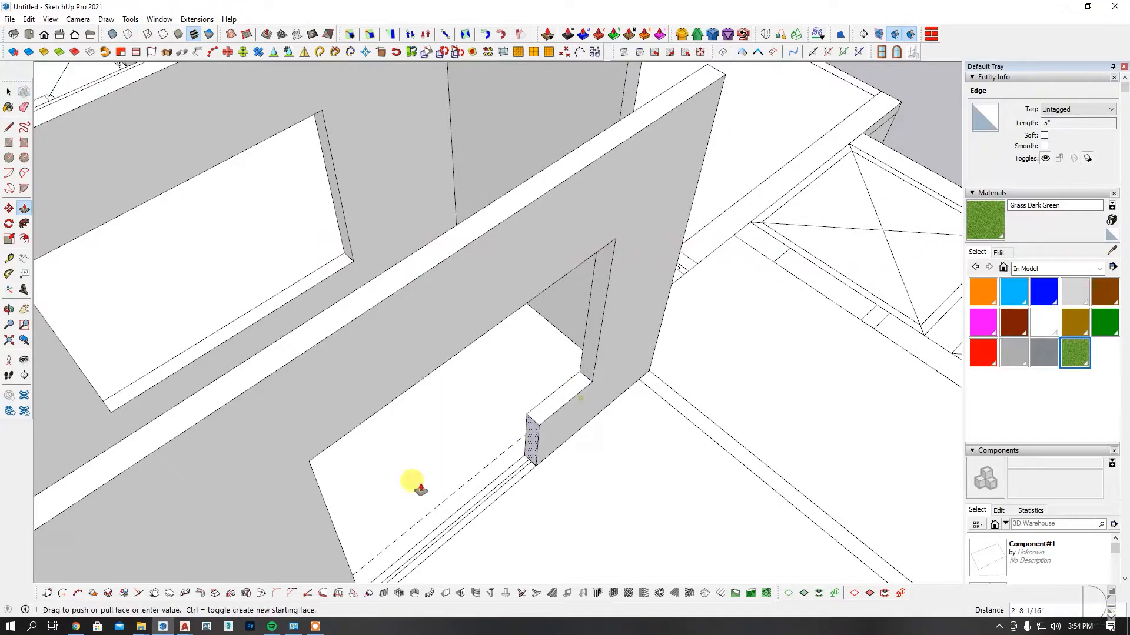
left_click(324, 503)
scroll(515, 384, "down", 6)
middle_click_drag(470, 450, 683, 412)
scroll(646, 318, "up", 4)
key("e")
scroll(653, 285, "up", 3)
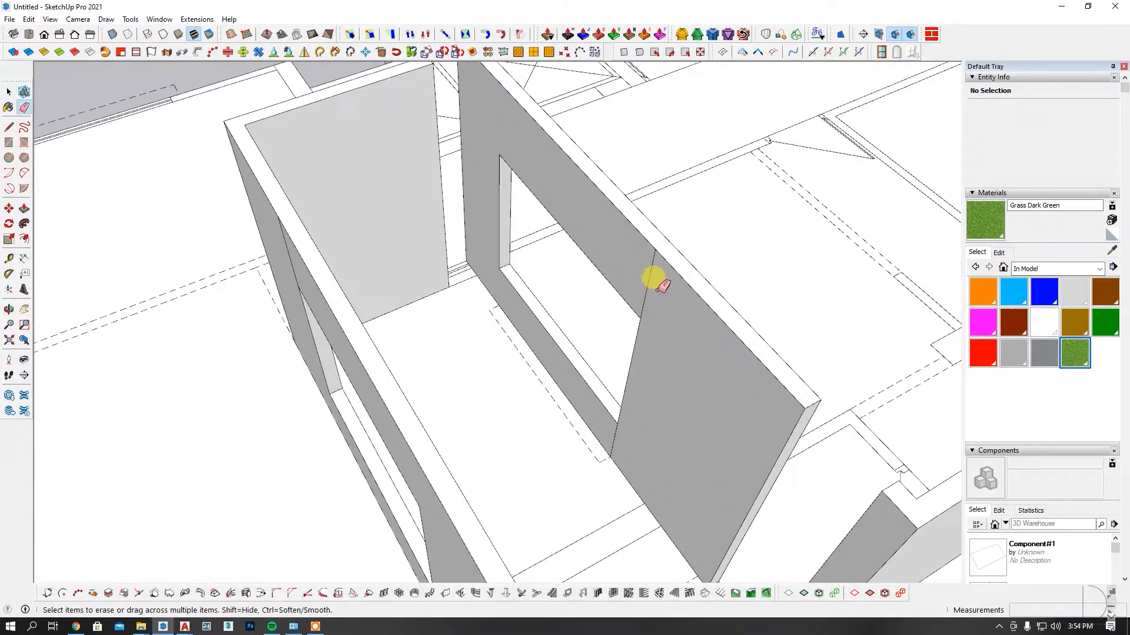
scroll(438, 259, "down", 6)
middle_click_drag(438, 258, 388, 386)
scroll(483, 321, "up", 4)
mouse_move(512, 341)
middle_mouse_down()
mouse_move(562, 355)
mouse_move(653, 335)
middle_mouse_up()
scroll(531, 200, "up", 3)
middle_click_drag(531, 201, 602, 222)
scroll(547, 348, "up", 3)
Copy the 5" bottom edge of the cross wall's end, beside the narrow gap, upward to mark a small window's sill.
scroll(348, 313, "down", 8)
mouse_move(382, 353)
middle_mouse_down()
mouse_move(458, 430)
mouse_move(334, 66)
mouse_move(405, 347)
middle_mouse_up()
scroll(386, 287, "up", 4)
scroll(415, 371, "up", 5)
key("space")
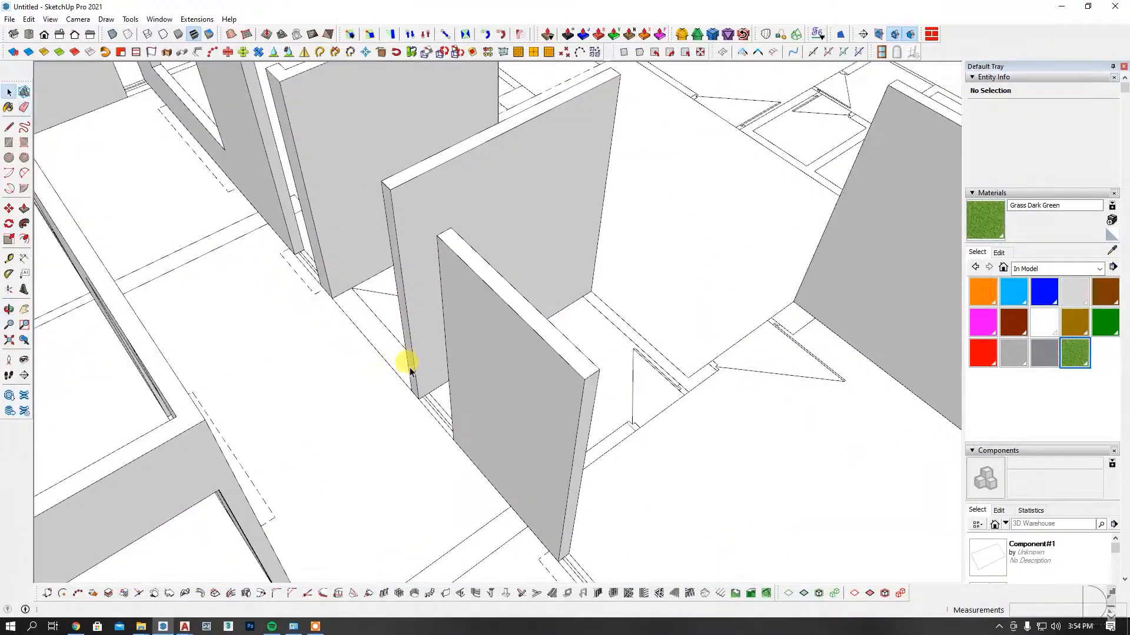
scroll(410, 370, "up", 2)
left_click(418, 343)
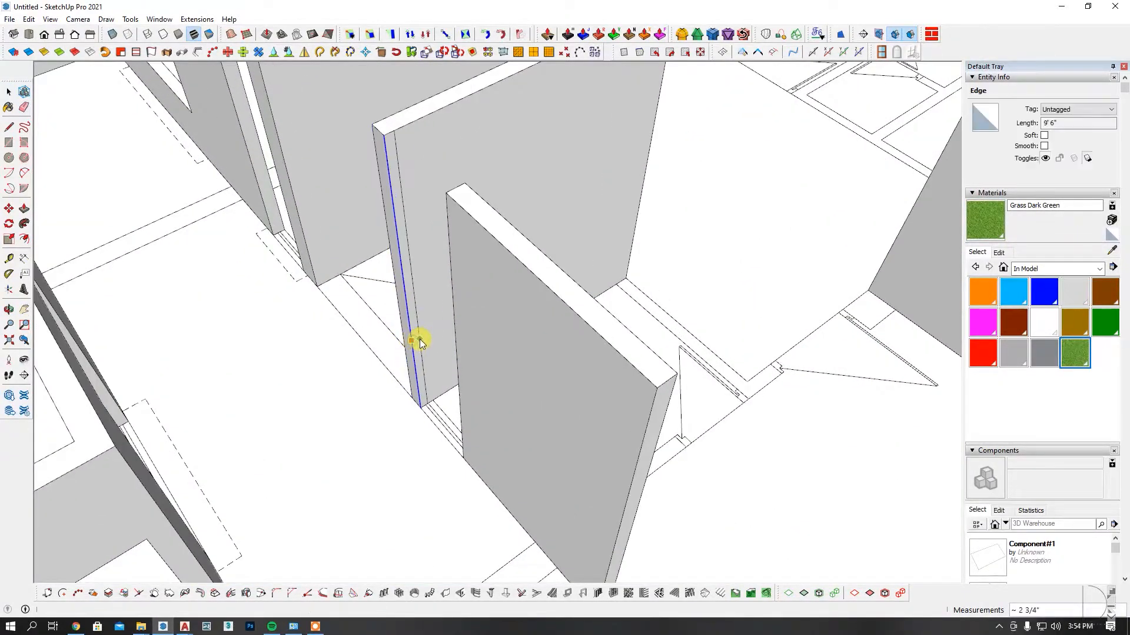
scroll(418, 398, "up", 3)
left_click(433, 410)
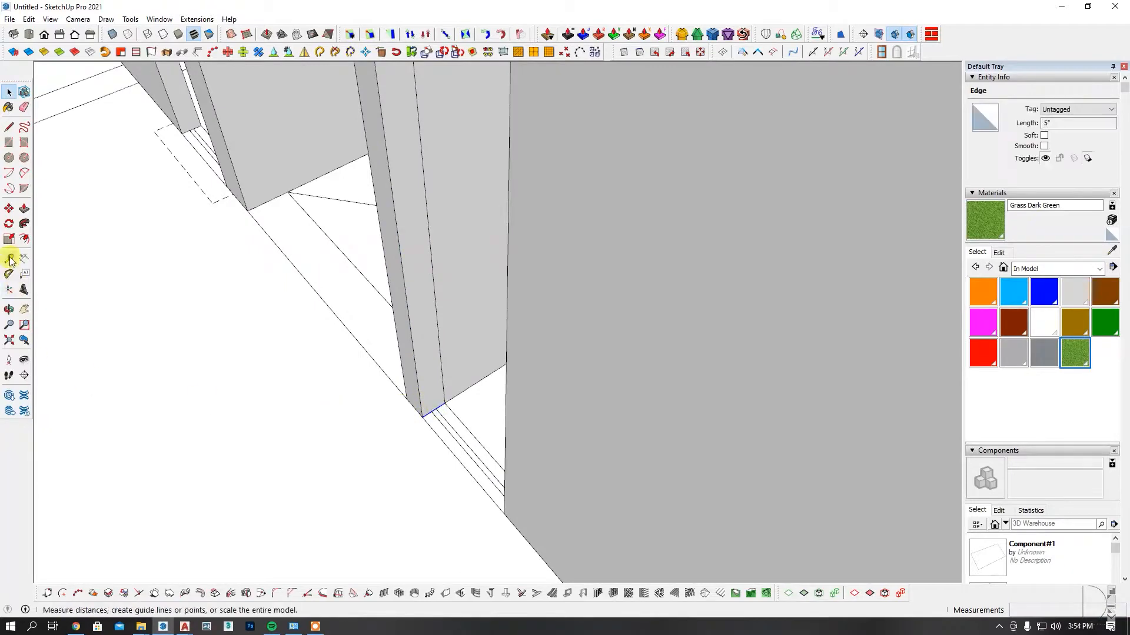
left_click(10, 209)
key("ctrl")
left_click(421, 416)
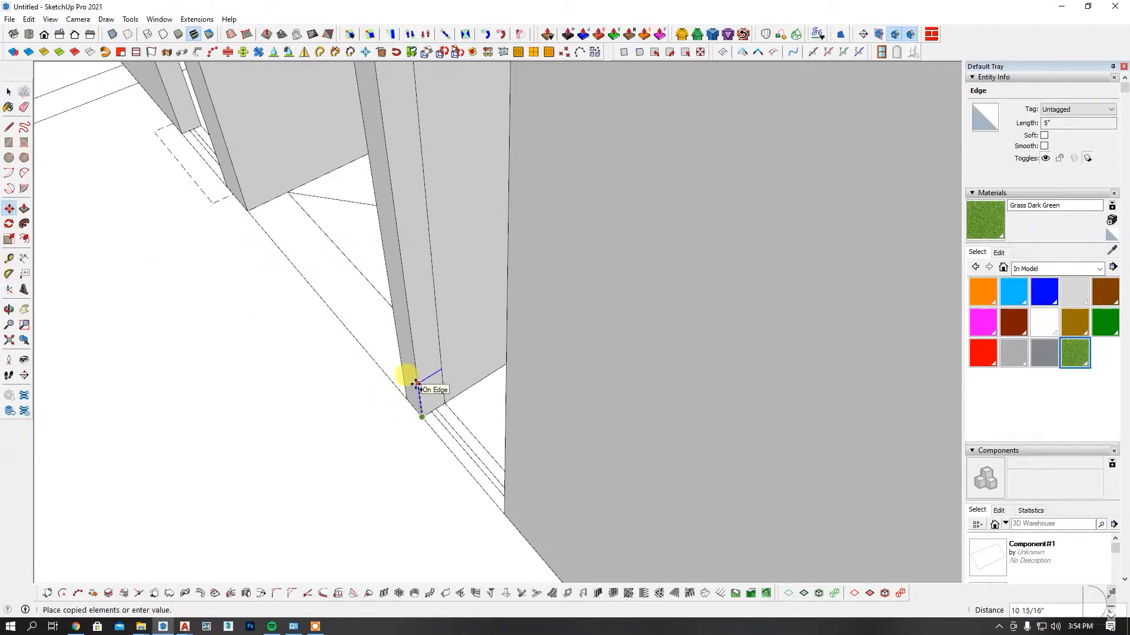
middle_click_drag(414, 384, 426, 298)
Copy the small window's sill edge 2' higher to mark the window head.
left_click(430, 286)
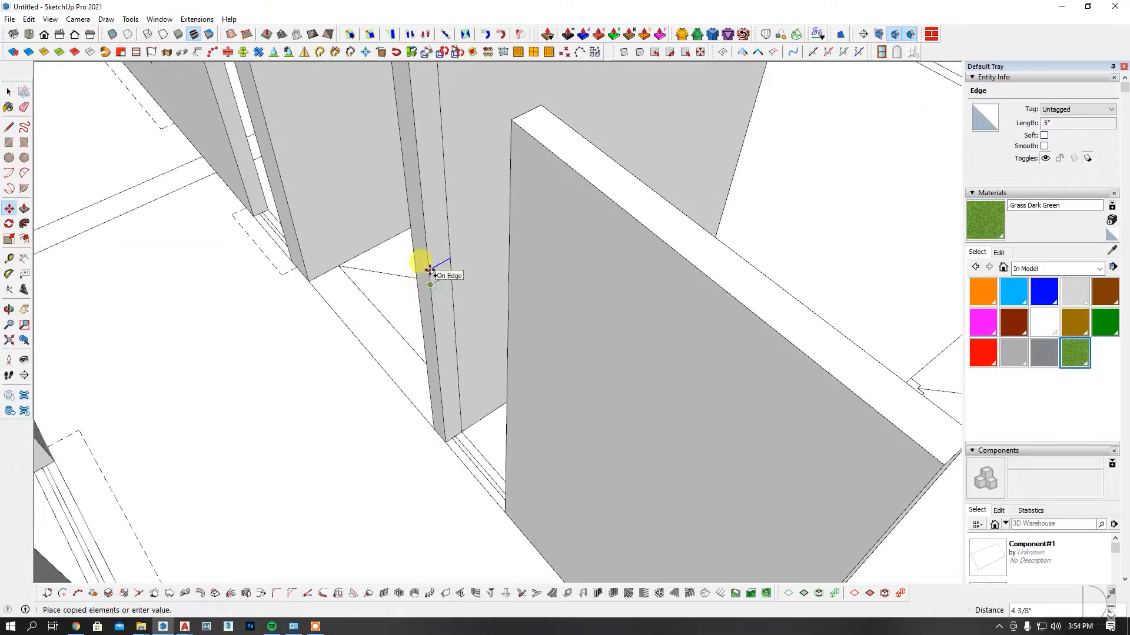
type("2'")
key("Return")
Extrude the faces above and below the small window 2' to the neighbouring wall and erase the seam lines.
scroll(416, 320, "down", 3)
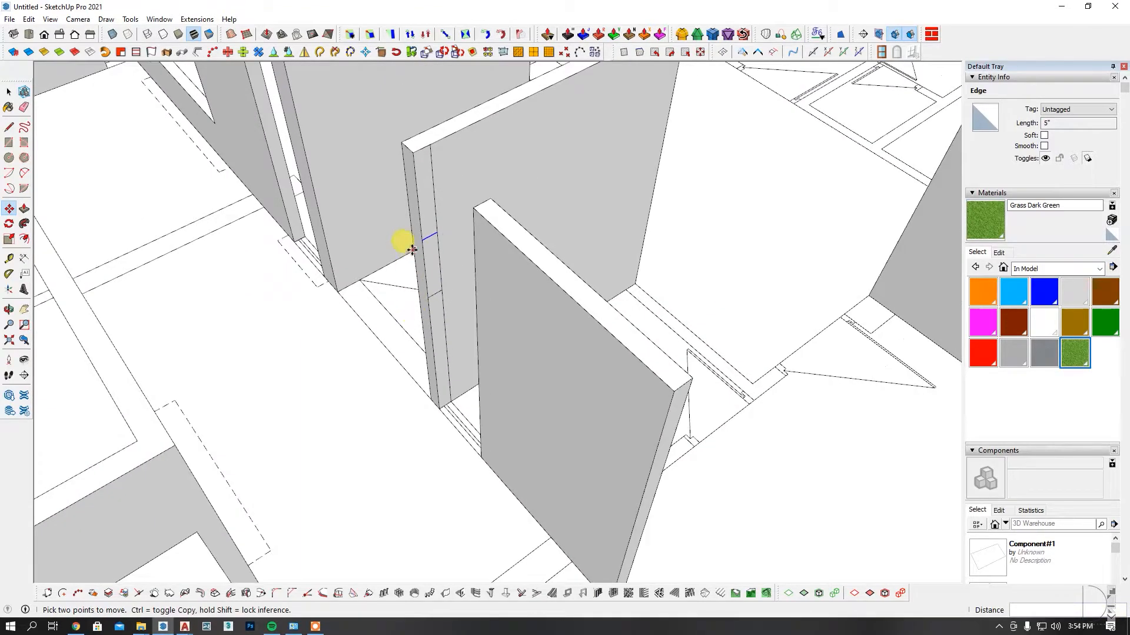
scroll(411, 246, "up", 2)
key("p")
left_click(428, 176)
left_click(509, 187)
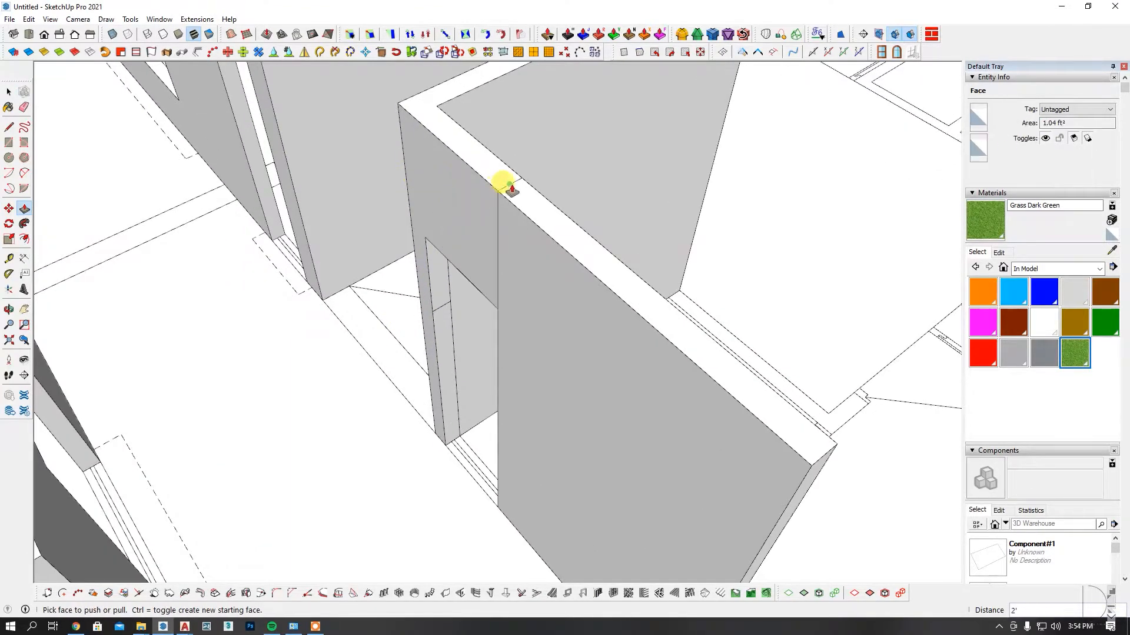
left_click(447, 349)
key("e")
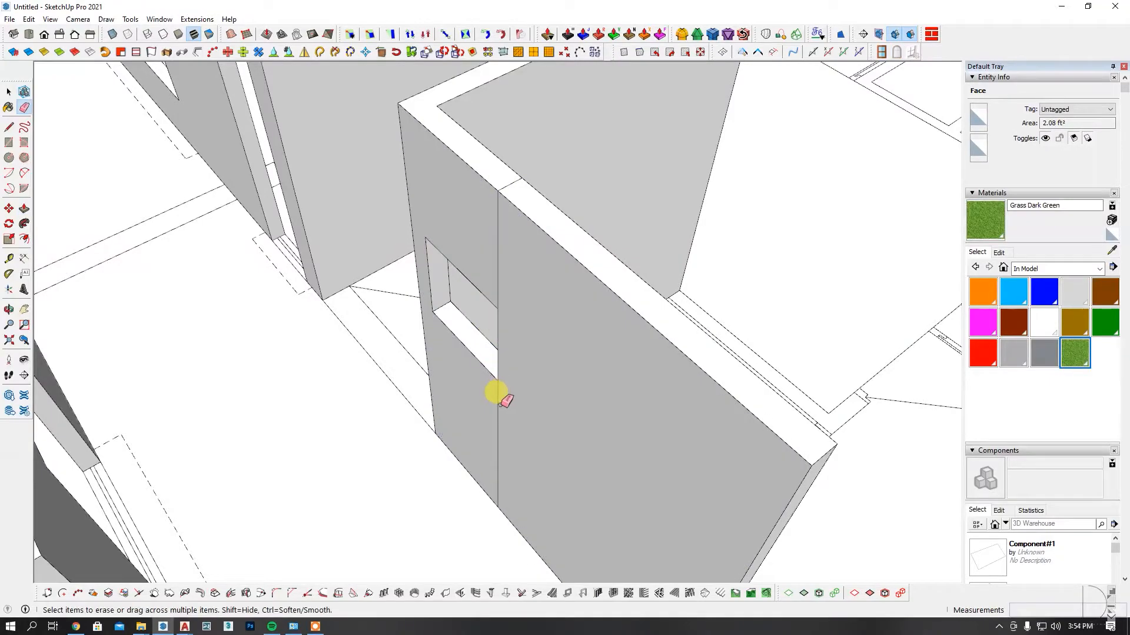
mouse_move(516, 191)
middle_mouse_down()
mouse_move(456, 209)
mouse_move(504, 270)
mouse_move(598, 310)
mouse_move(614, 217)
mouse_move(676, 195)
mouse_move(611, 219)
middle_mouse_up()
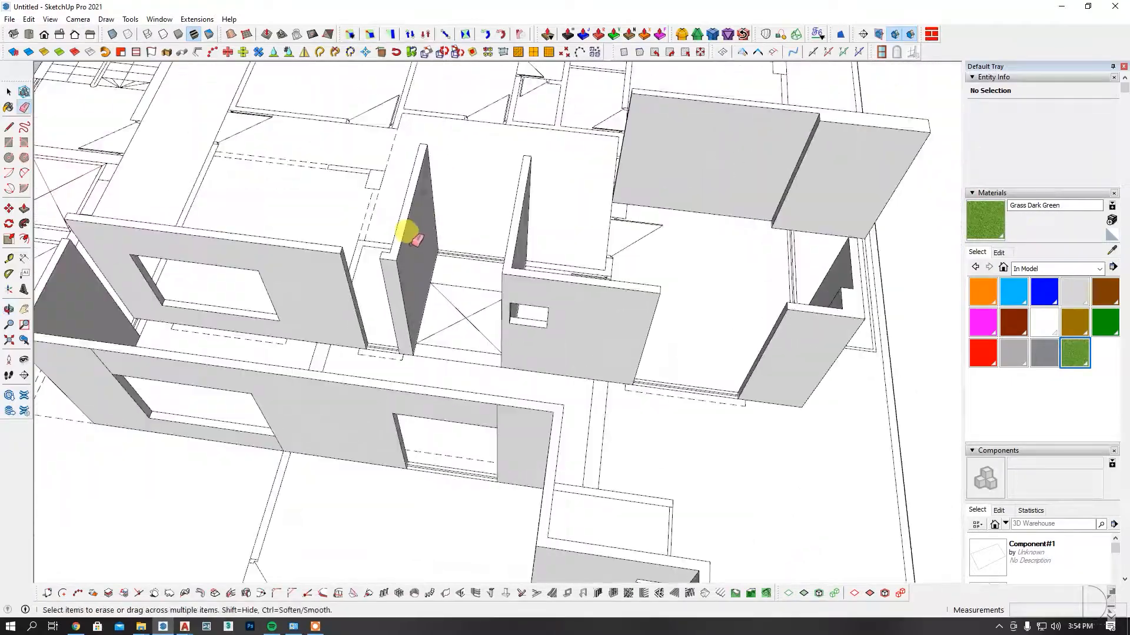
Copy the 5" bottom edge of the small-window wall's far end face 7' upward to mark a lintel.
middle_click_drag(530, 215, 539, 297)
scroll(547, 353, "up", 5)
key("space")
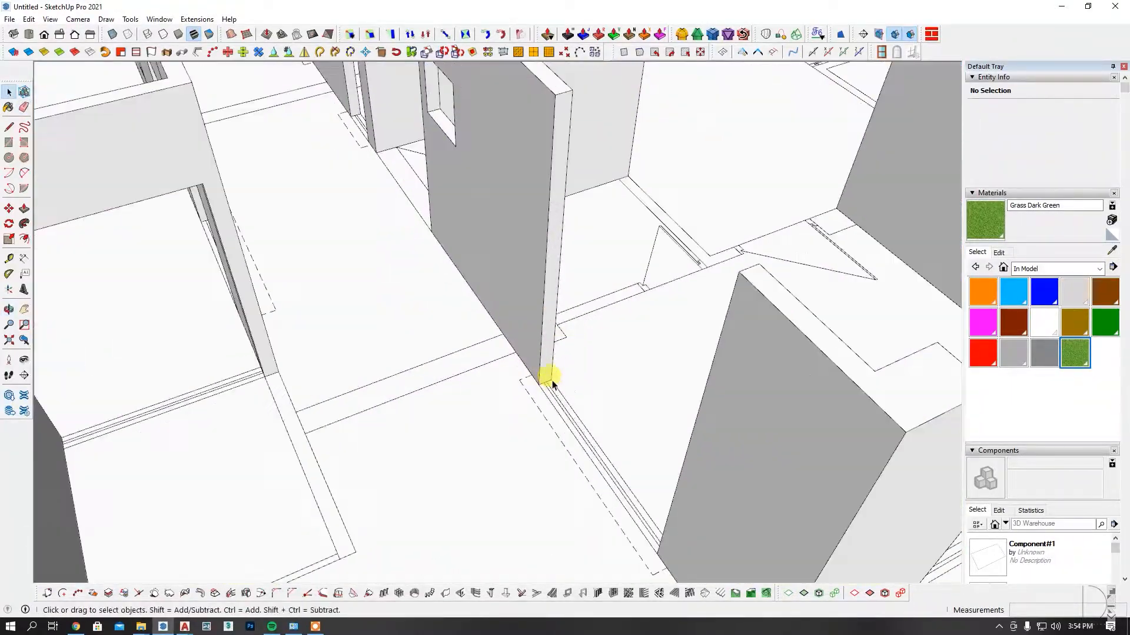
left_click(543, 384)
scroll(547, 379, "up", 3)
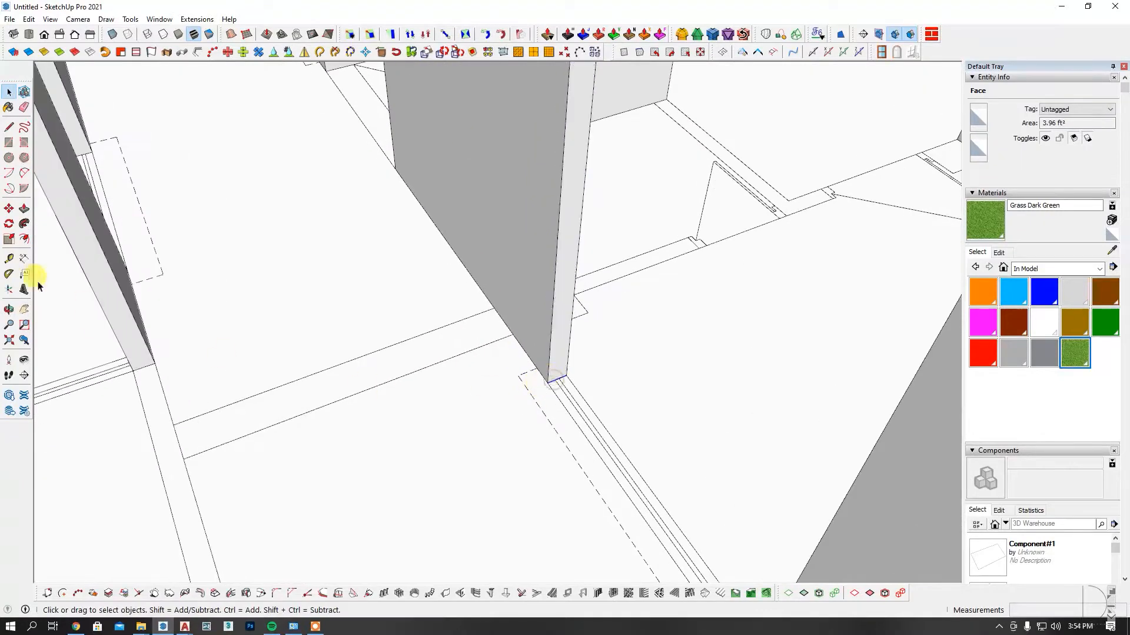
key("ctrl")
left_click(548, 385)
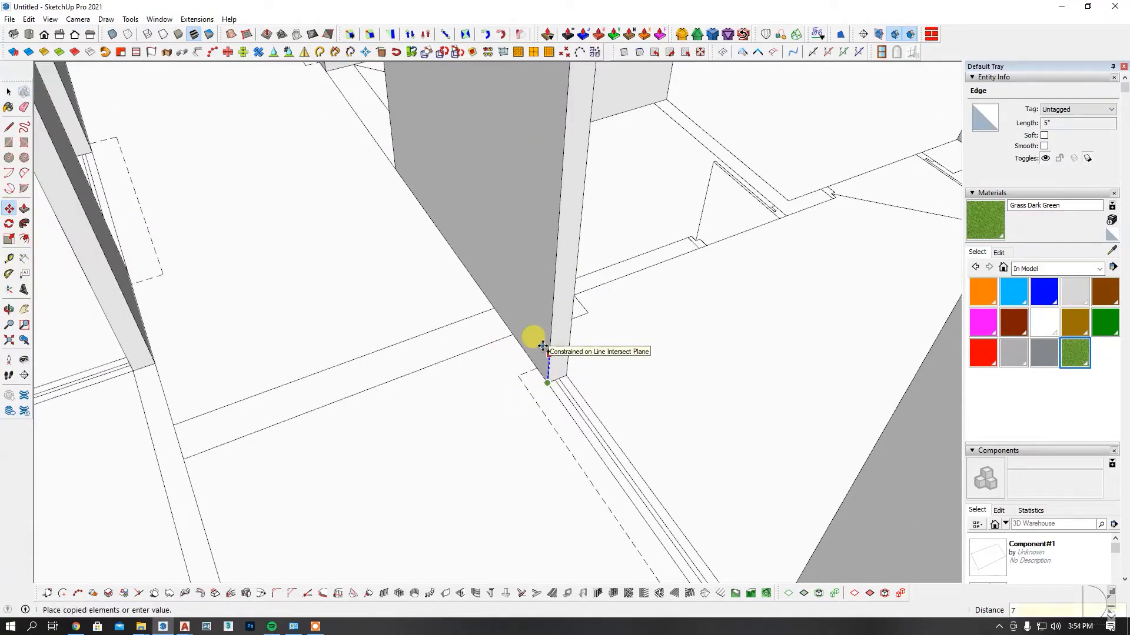
key("Return")
Extrude the end face above the lintel mark across the opening to the stepped corner wall and clean up the seam.
scroll(530, 347, "down", 6)
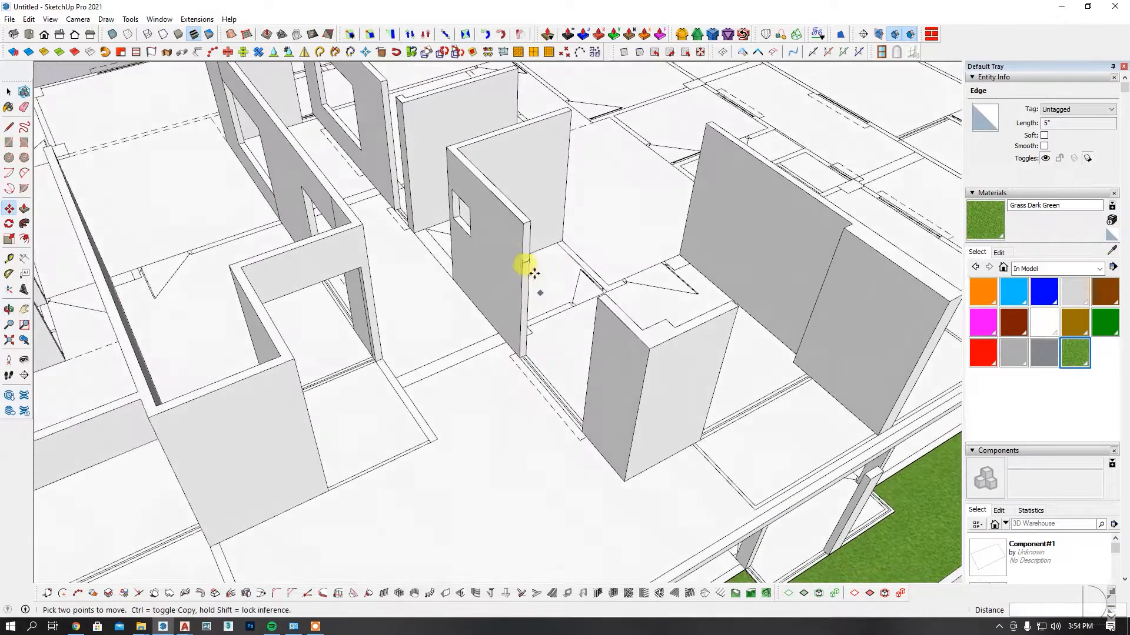
scroll(539, 289, "up", 3)
key("p")
left_click(538, 254)
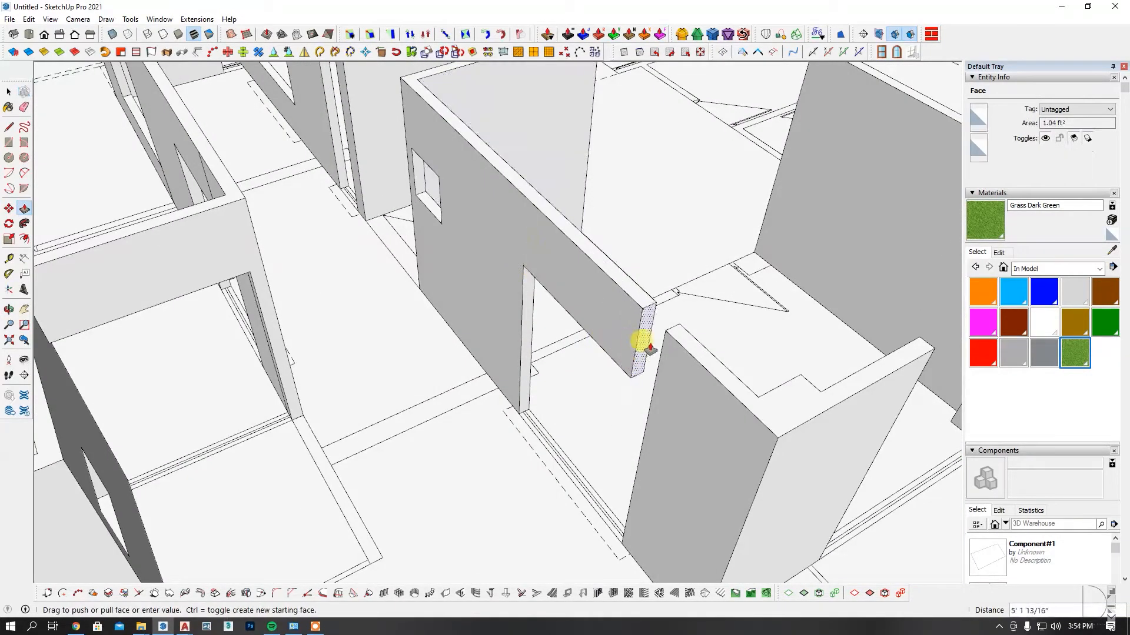
key("Return")
scroll(663, 348, "up", 2)
key("e")
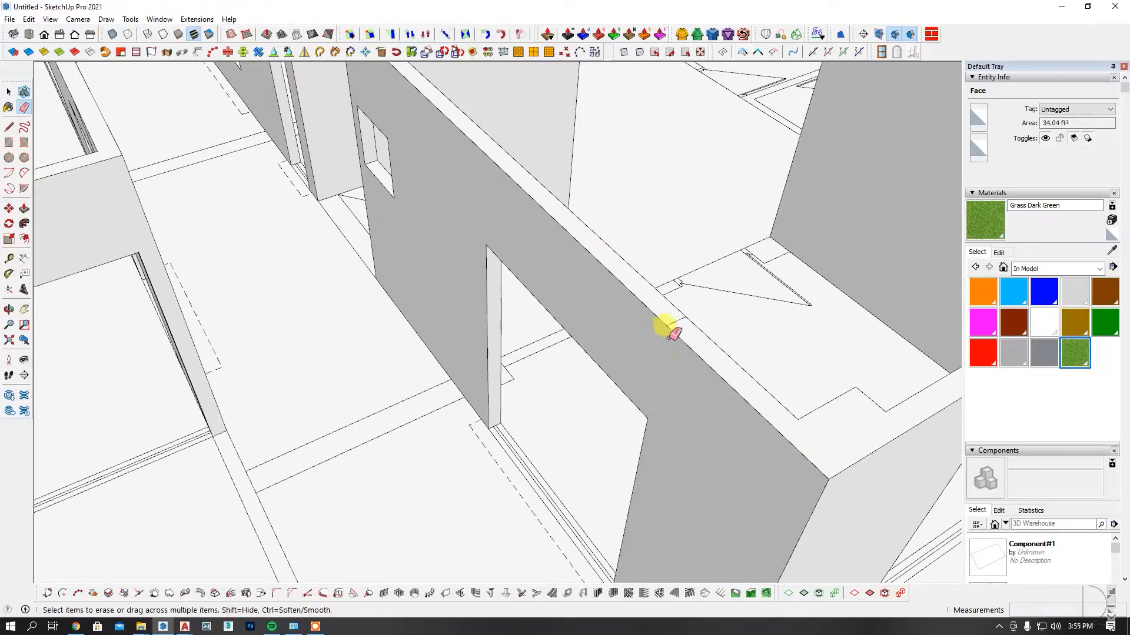
Copy the 5" bottom edge of the corner wall's end face upward to mark a lintel beside the long thick wall.
scroll(525, 303, "down", 7)
middle_click_drag(547, 372, 380, 353)
scroll(504, 388, "up", 2)
mouse_move(504, 388)
middle_mouse_down()
mouse_move(436, 412)
mouse_move(338, 393)
middle_mouse_up()
scroll(331, 390, "up", 3)
key("space")
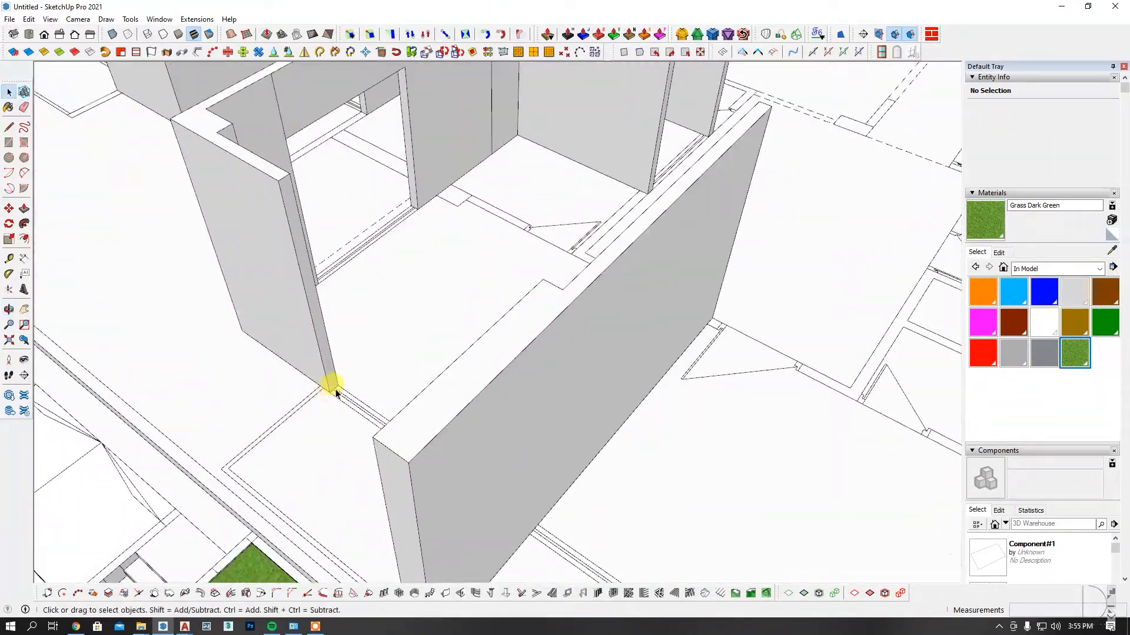
left_click(9, 212)
scroll(299, 361, "up", 2)
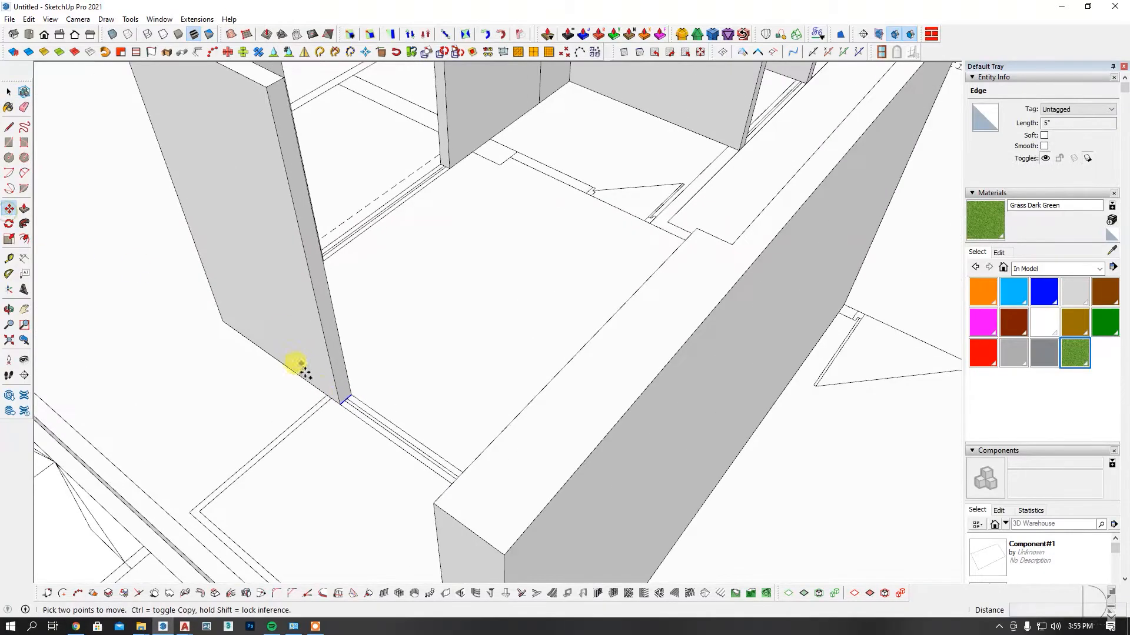
left_click(339, 404)
key("ctrl")
Try to extrude the corner wall's upper end face across the opening into the ungrouped long thick wall.
key("p")
left_click(284, 164)
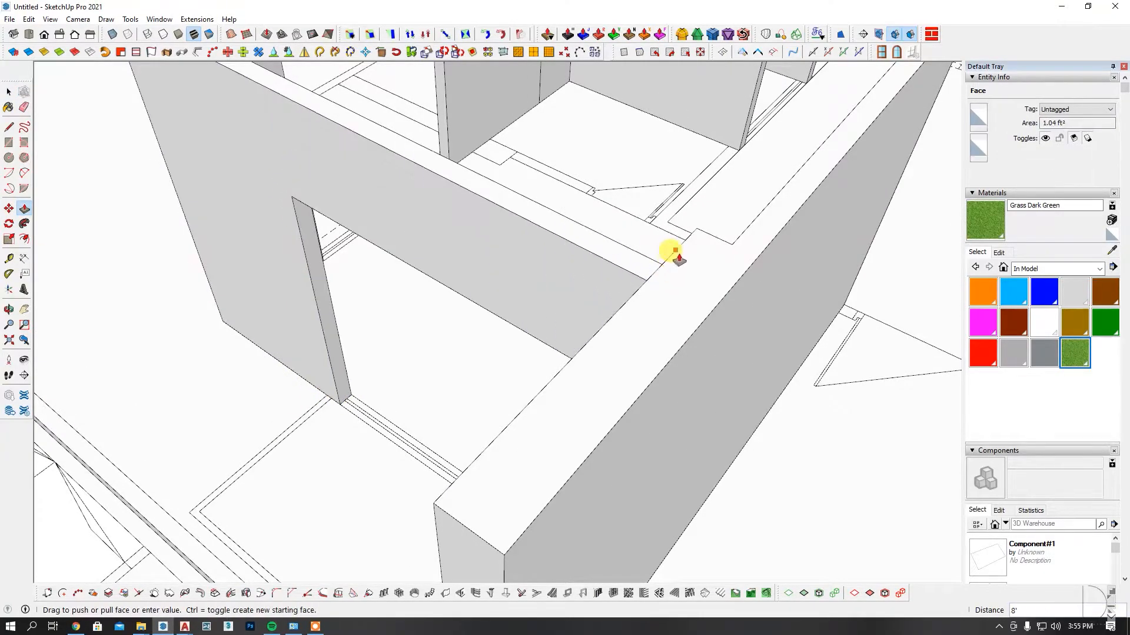
left_click(674, 254)
scroll(671, 279, "up", 2)
key("e")
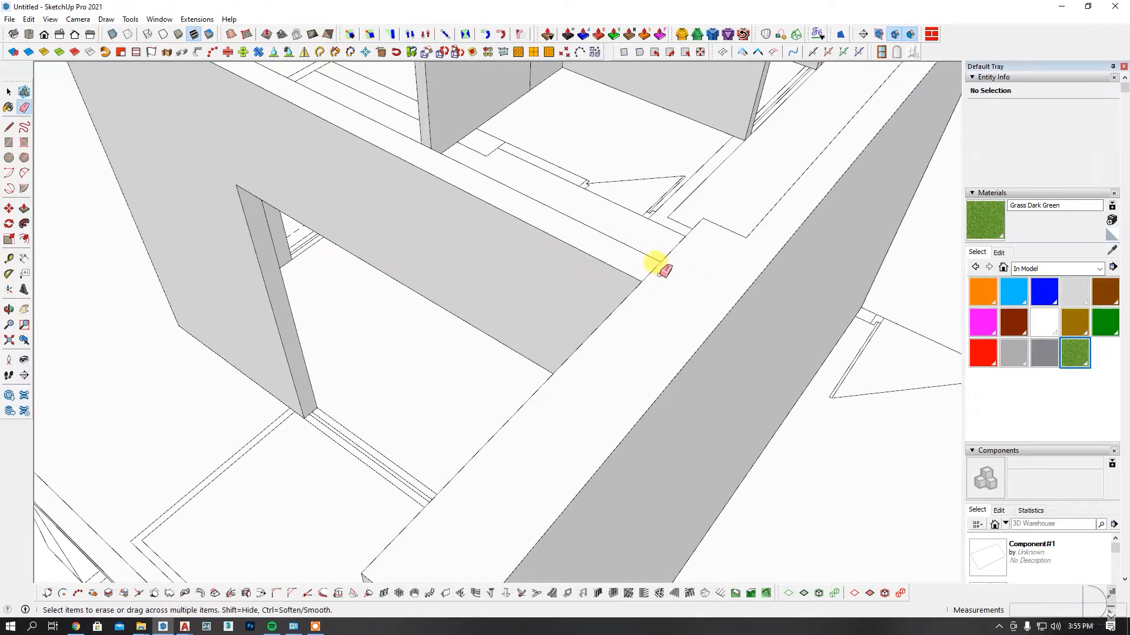
scroll(589, 276, "down", 5)
middle_click_drag(517, 315, 662, 271)
scroll(658, 273, "down", 4)
middle_click_drag(709, 304, 385, 330)
scroll(385, 330, "down", 2)
mouse_move(459, 339)
middle_mouse_down()
mouse_move(536, 361)
mouse_move(535, 333)
mouse_move(648, 342)
mouse_move(624, 351)
middle_mouse_up()
scroll(535, 333, "up", 3)
scroll(535, 333, "up", 3)
key("ctrl+z")
Select all the connected geometry of the long thick wall and make it a group.
key("space")
triple_click(623, 350)
right_click(624, 351)
left_click(688, 310)
Extrude the corner wall's upper end face 8' across the opening up to the grouped thick wall.
middle_click_drag(670, 317, 411, 335)
scroll(350, 336, "up", 3)
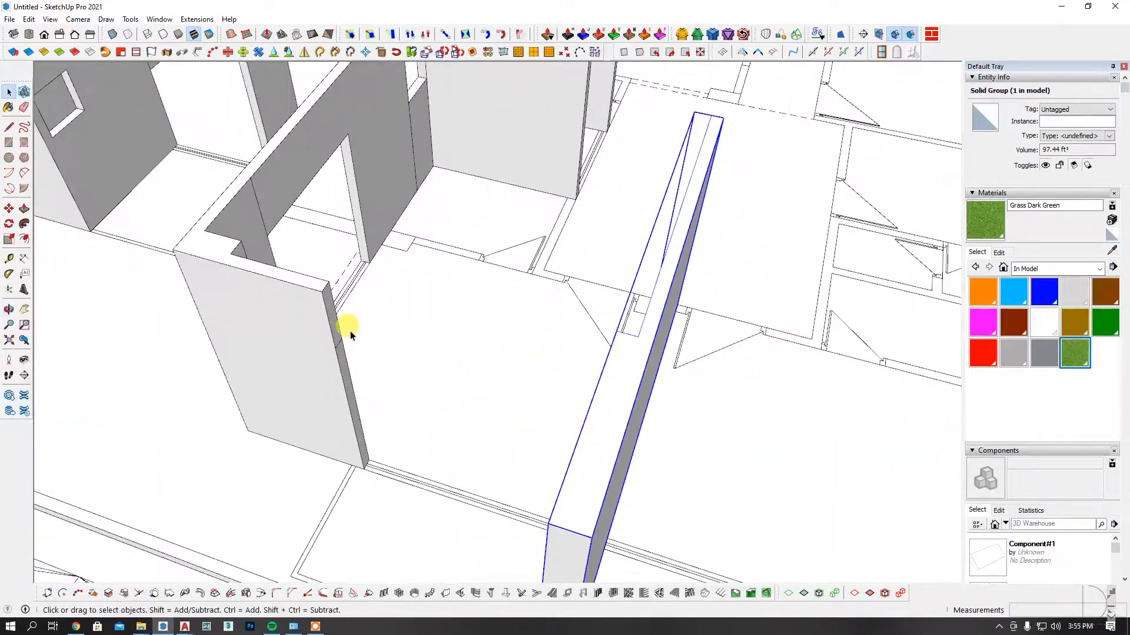
key("p")
left_click_drag(324, 316, 579, 428)
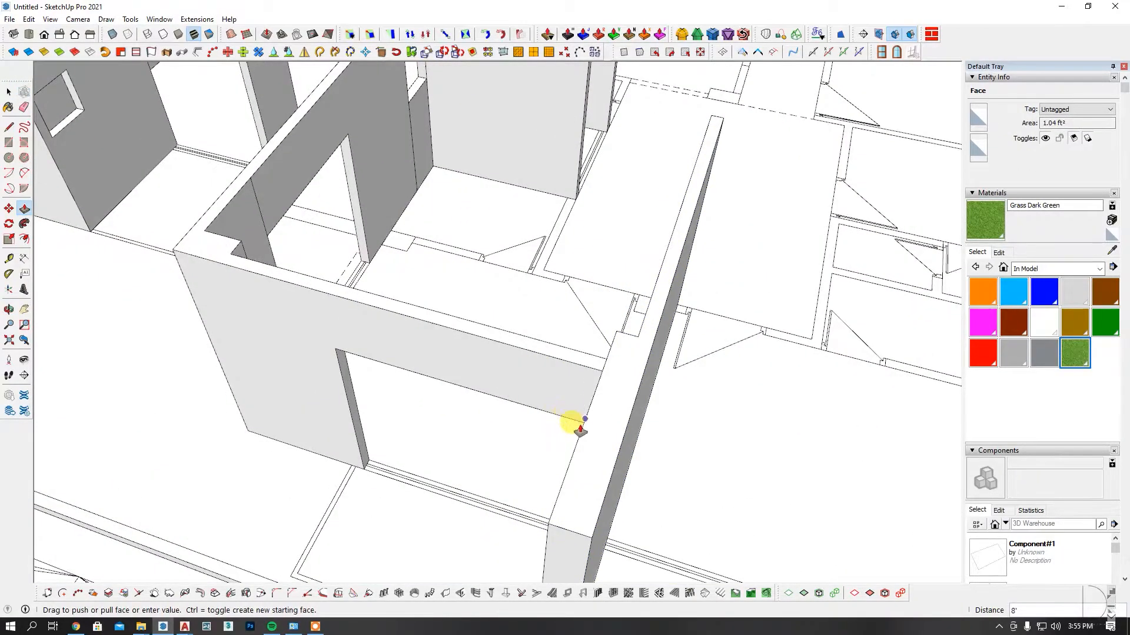
Check by selecting each in turn whether the lintel wall and the grouped thick wall are separate, and examine their junction.
middle_click_drag(576, 428, 825, 386)
key("space")
left_click(836, 323)
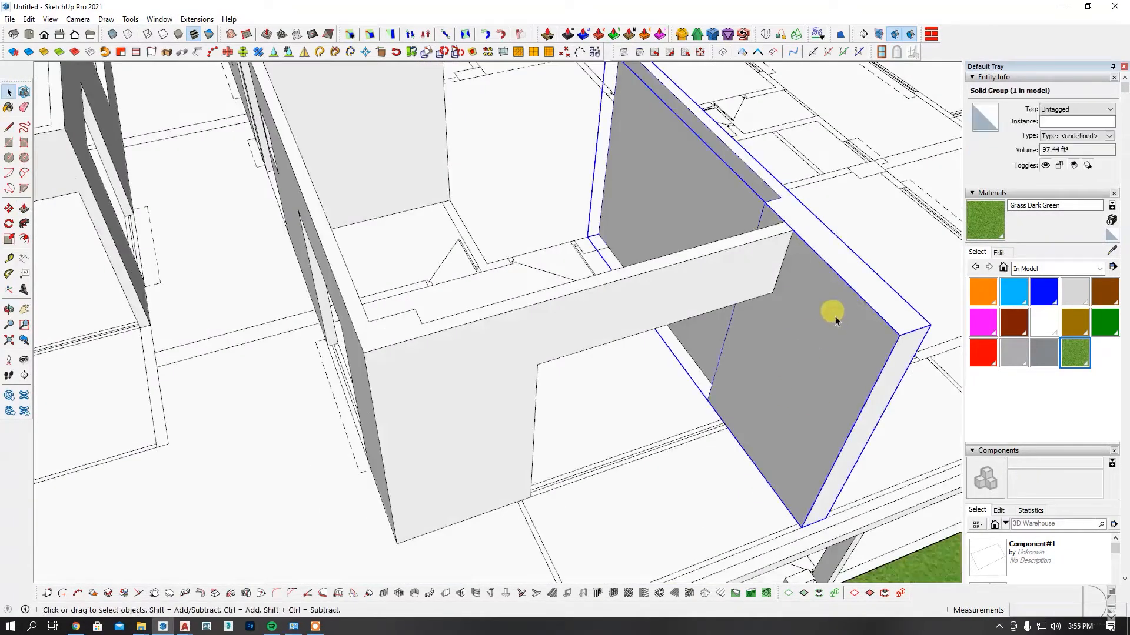
left_click(700, 291)
triple_click(700, 292)
scroll(775, 315, "down", 2)
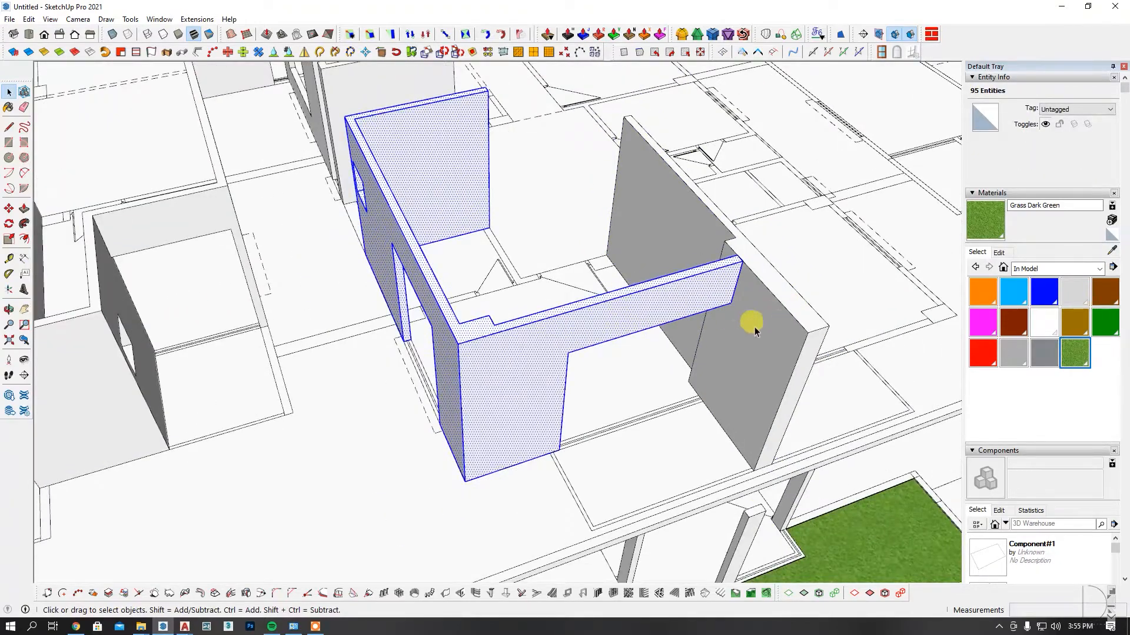
scroll(787, 331, "up", 3)
left_click(768, 312)
left_click(652, 281)
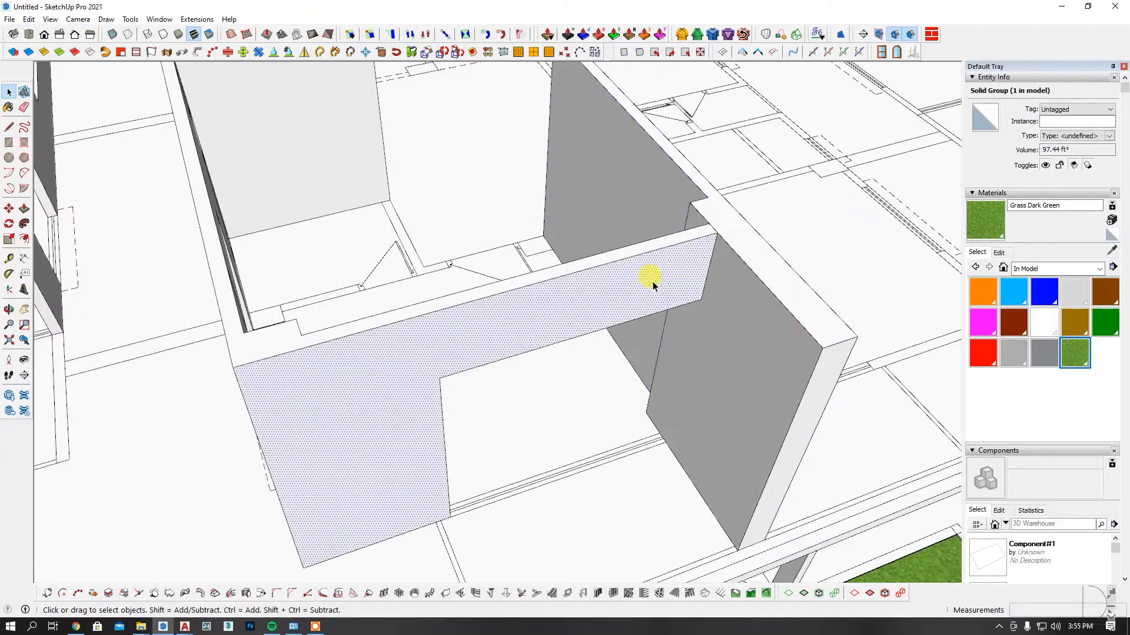
left_click(729, 281)
left_click(661, 279)
left_click(760, 279)
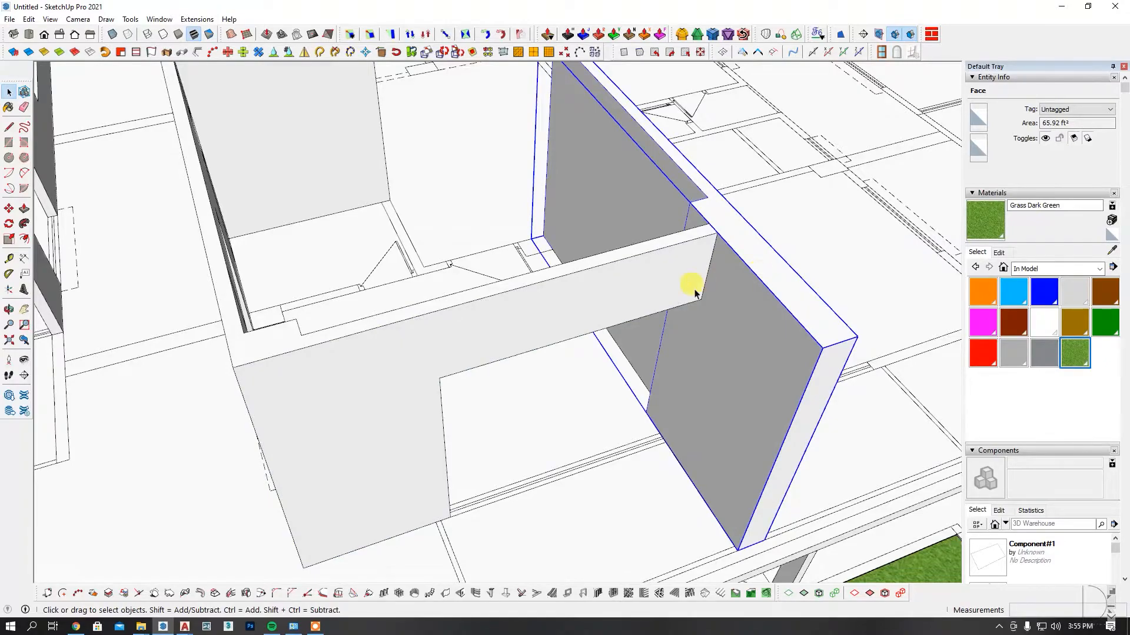
middle_click_drag(759, 303, 627, 381)
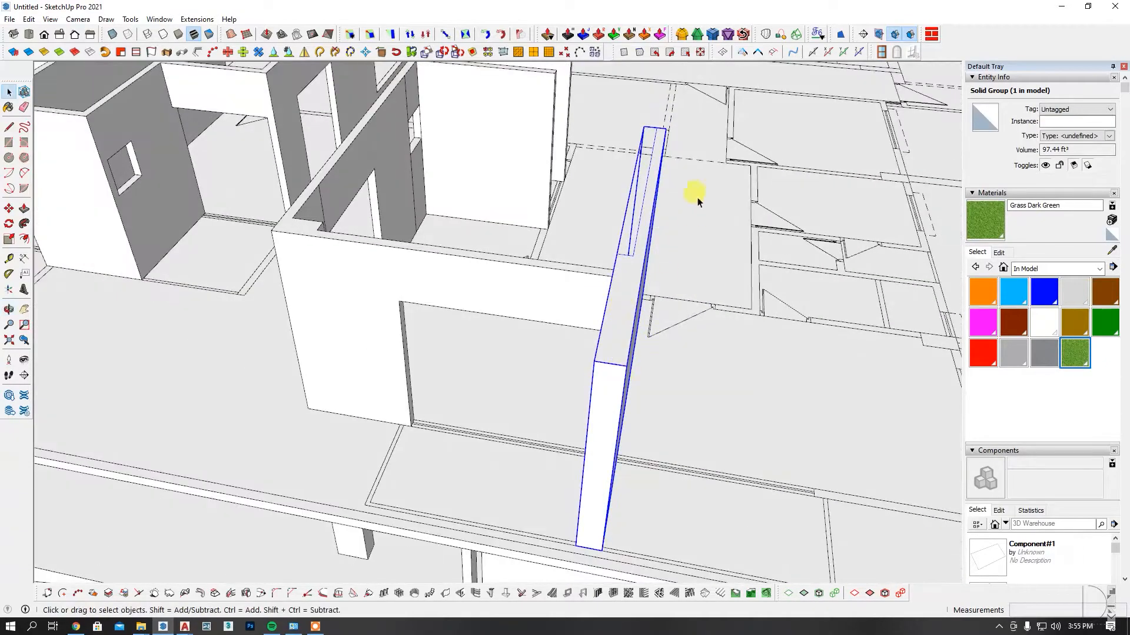
middle_click_drag(645, 341, 351, 398)
middle_click_drag(484, 345, 613, 369)
middle_click_drag(551, 341, 454, 343)
Select all the connected geometry of the remaining extruded walls and make them one group.
left_click(456, 353)
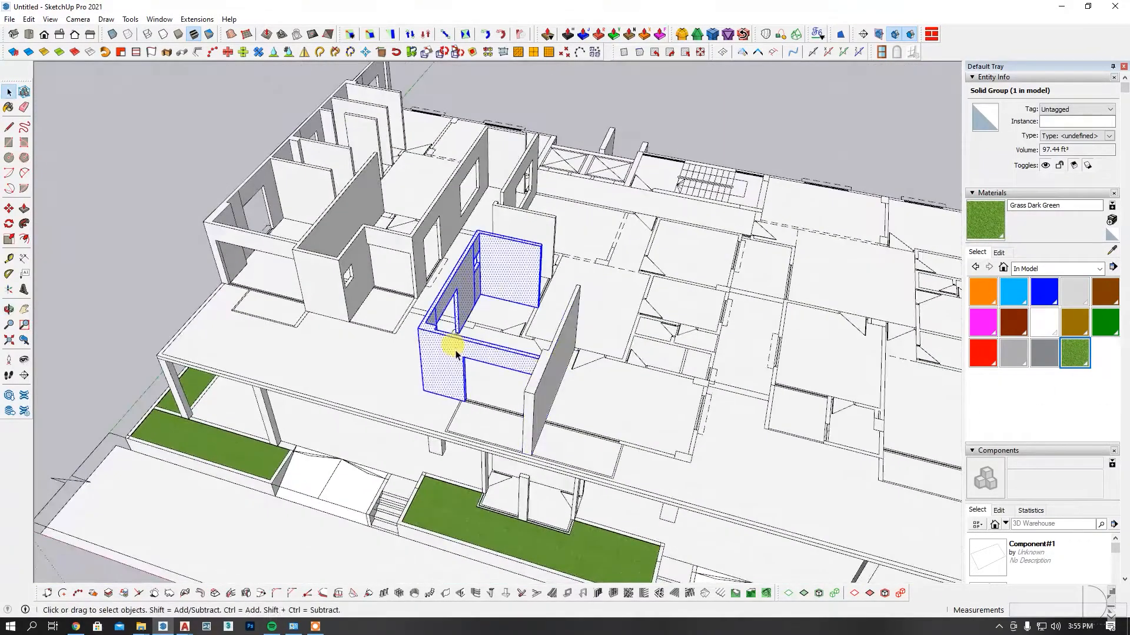
scroll(532, 214, "up", 3)
left_click(531, 222, "ctrl")
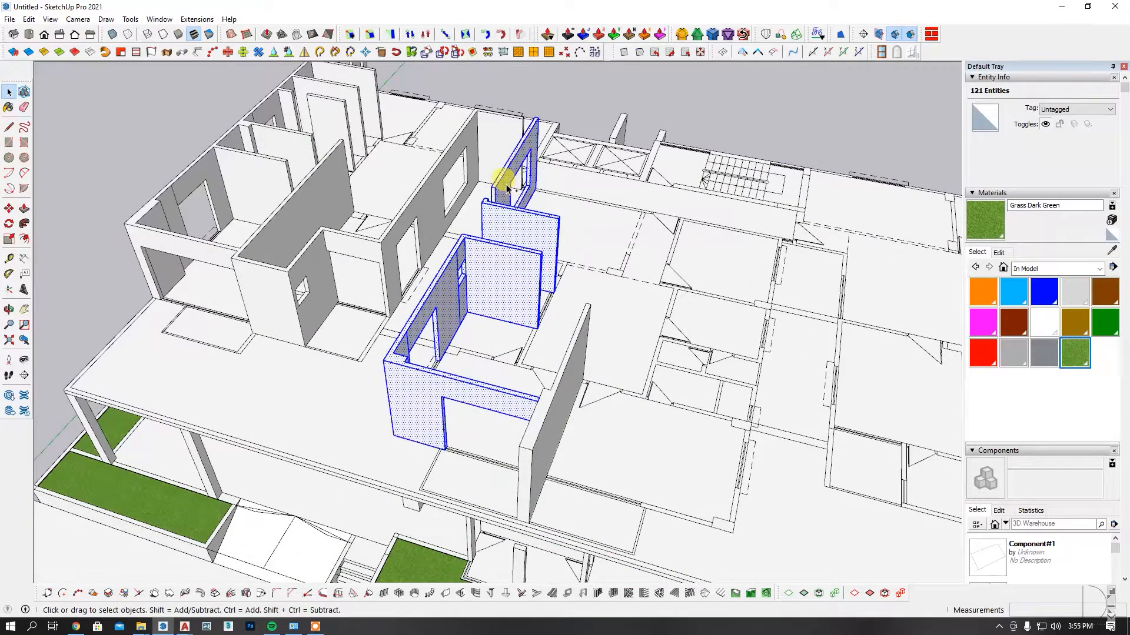
left_click(463, 150, "ctrl")
middle_click_drag(385, 284, 336, 149)
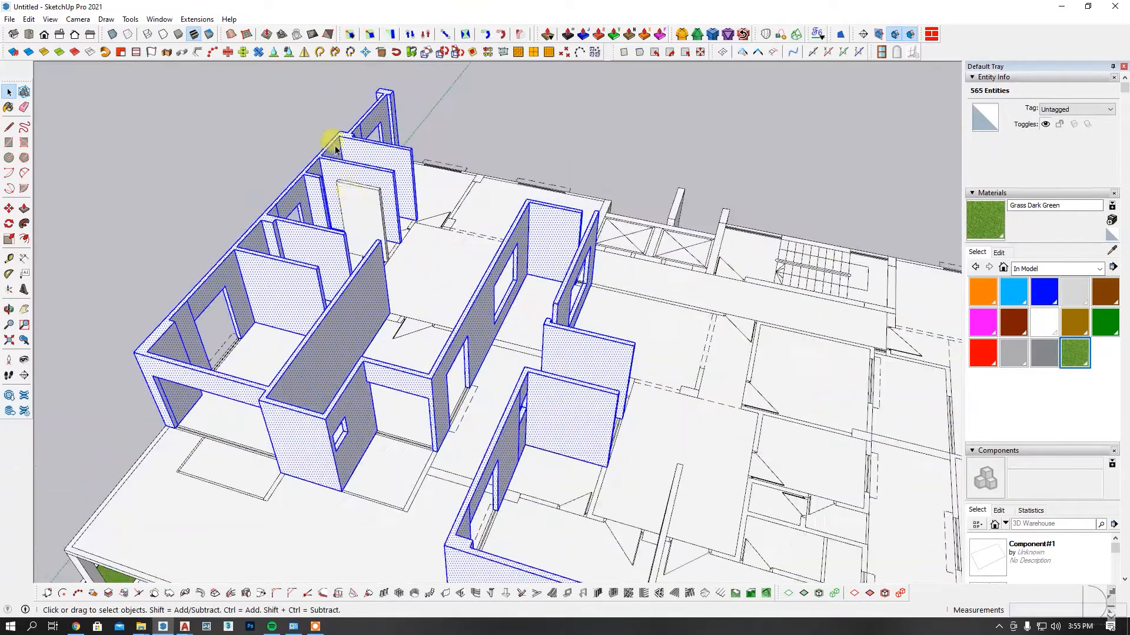
scroll(427, 241, "down", 3)
middle_click_drag(429, 243, 194, 246)
triple_click(519, 165, "ctrl")
middle_click_drag(519, 170, 694, 227)
right_click(463, 310)
left_click(500, 301)
middle_click_drag(317, 291, 719, 298)
left_click(694, 295)
scroll(550, 312, "up", 5)
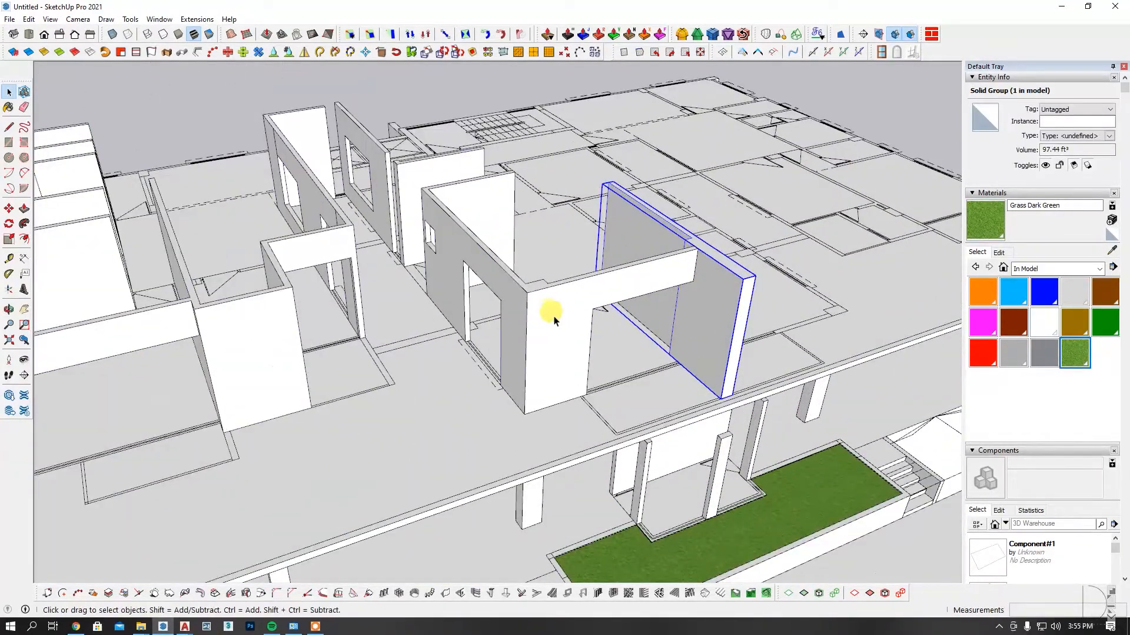
Examine the grouped walls, the lintels and the separate thick wall from several sides of the building.
scroll(588, 301, "down", 5)
left_click(526, 307)
middle_click_drag(655, 271, 438, 324)
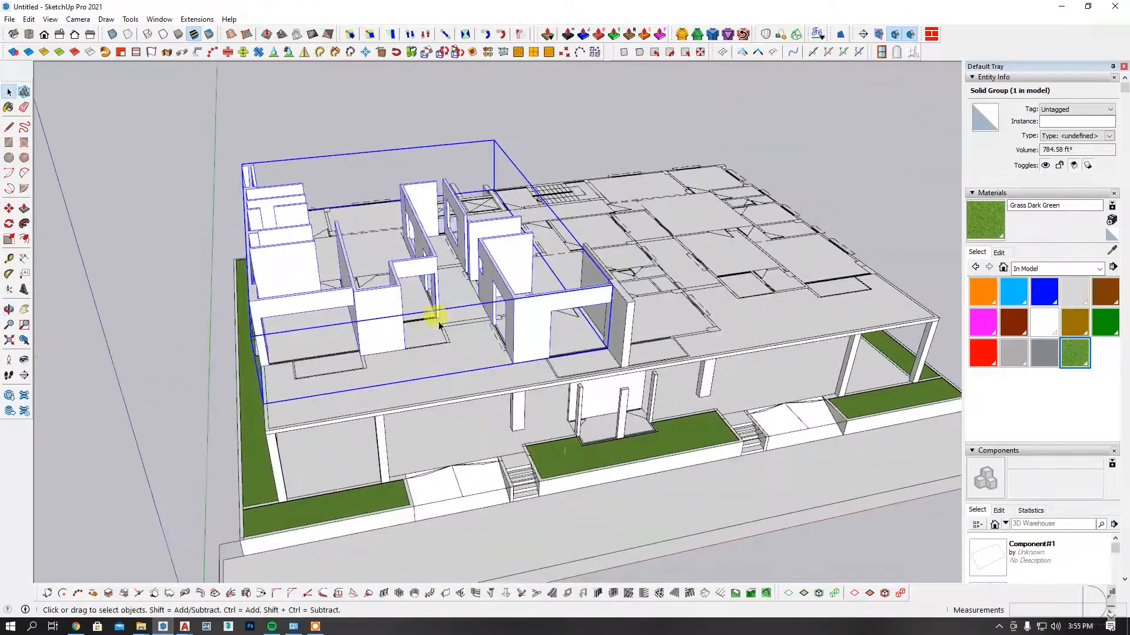
left_click(775, 547)
middle_click_drag(456, 311, 282, 325)
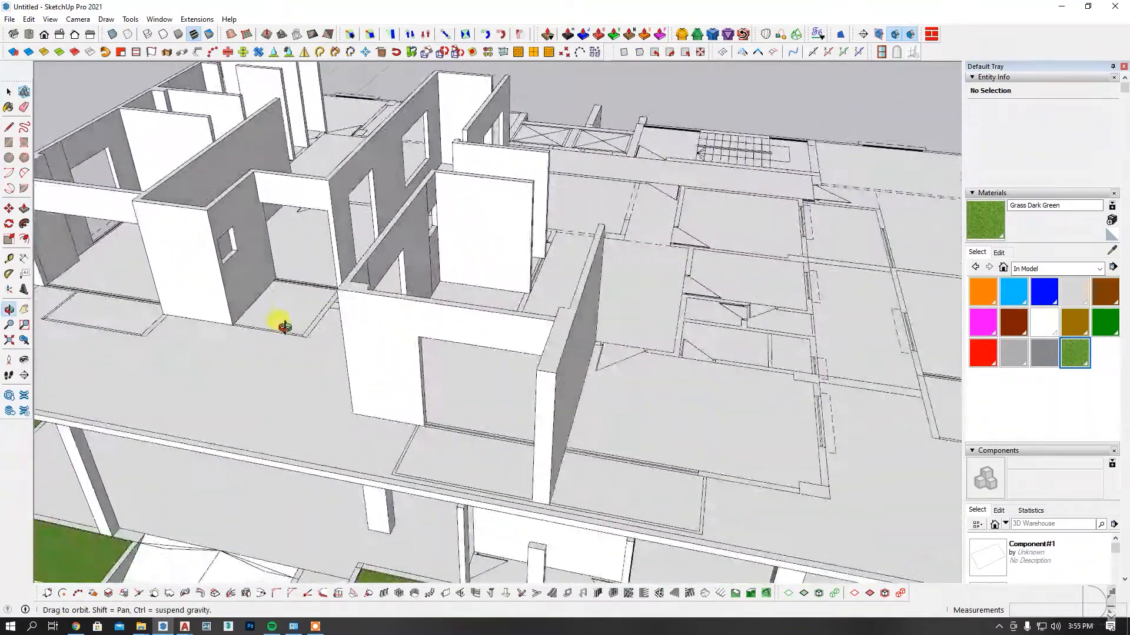
scroll(509, 303, "down", 4)
middle_click_drag(509, 302, 789, 288)
scroll(478, 352, "up", 2)
scroll(478, 352, "up", 2)
mouse_move(477, 348)
middle_mouse_down()
mouse_move(469, 336)
mouse_move(306, 346)
middle_mouse_up()
scroll(494, 341, "up", 2)
Explode the group of remaining extruded walls and make a component from its geometry.
left_click(479, 333)
right_click(460, 327)
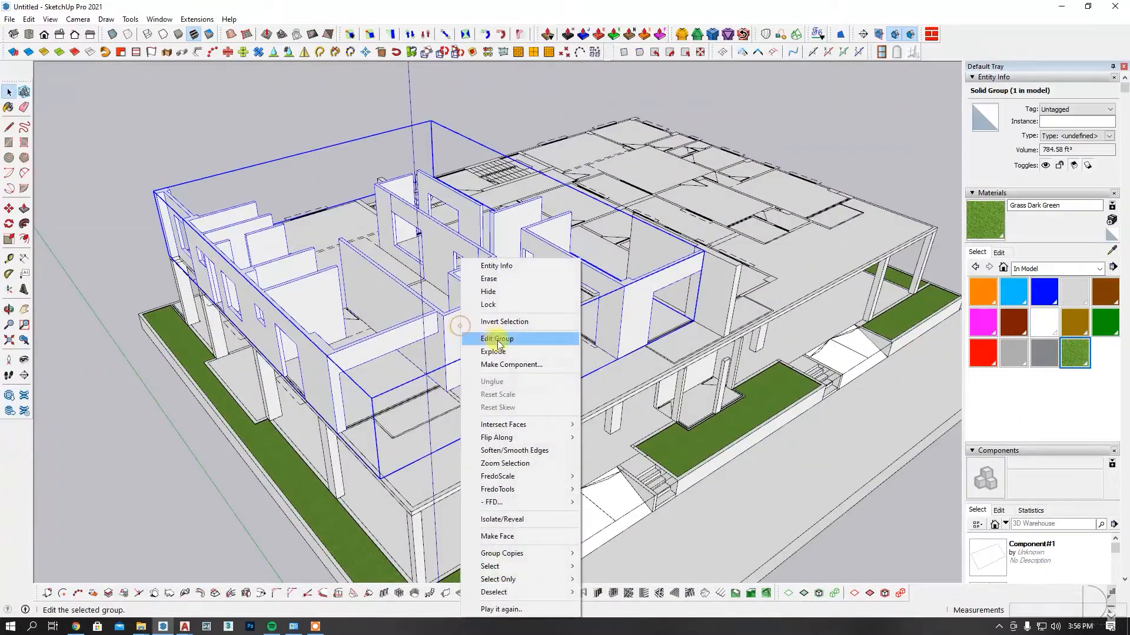
left_click(504, 351)
scroll(461, 320, "up", 4)
right_click(415, 312)
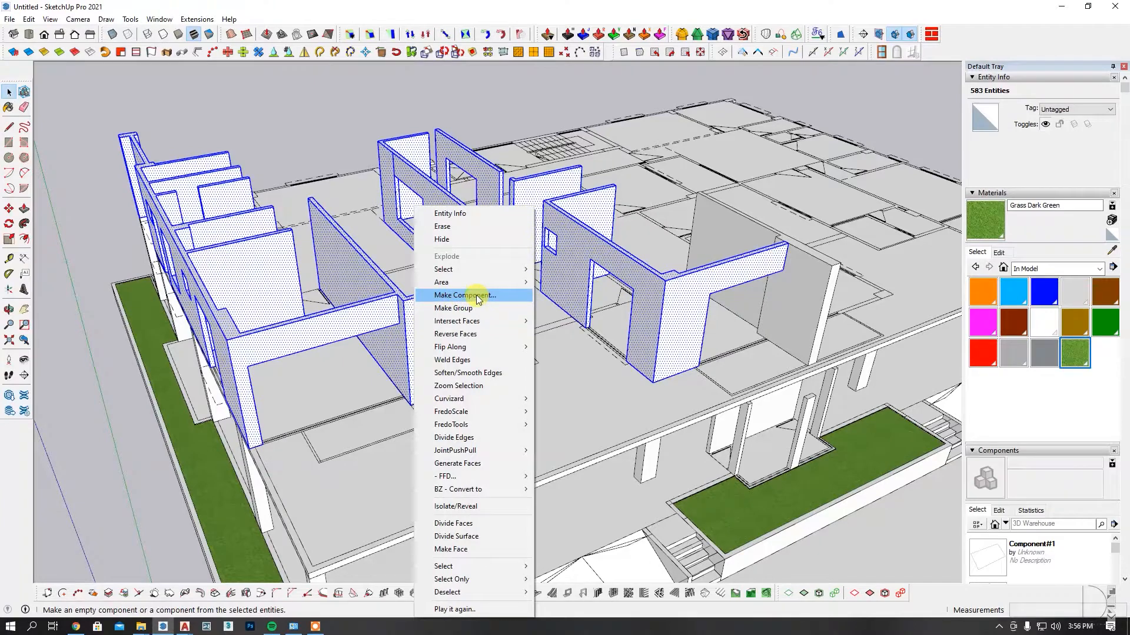
left_click(478, 299)
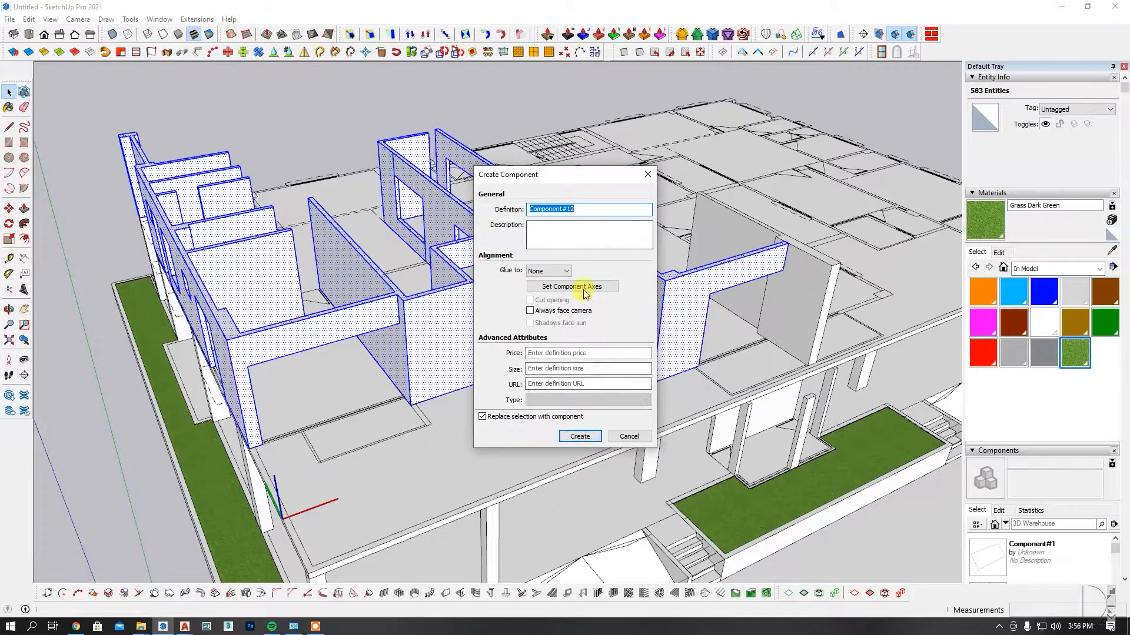
left_click(579, 436)
scroll(575, 433, "down", 5)
scroll(669, 293, "up", 6)
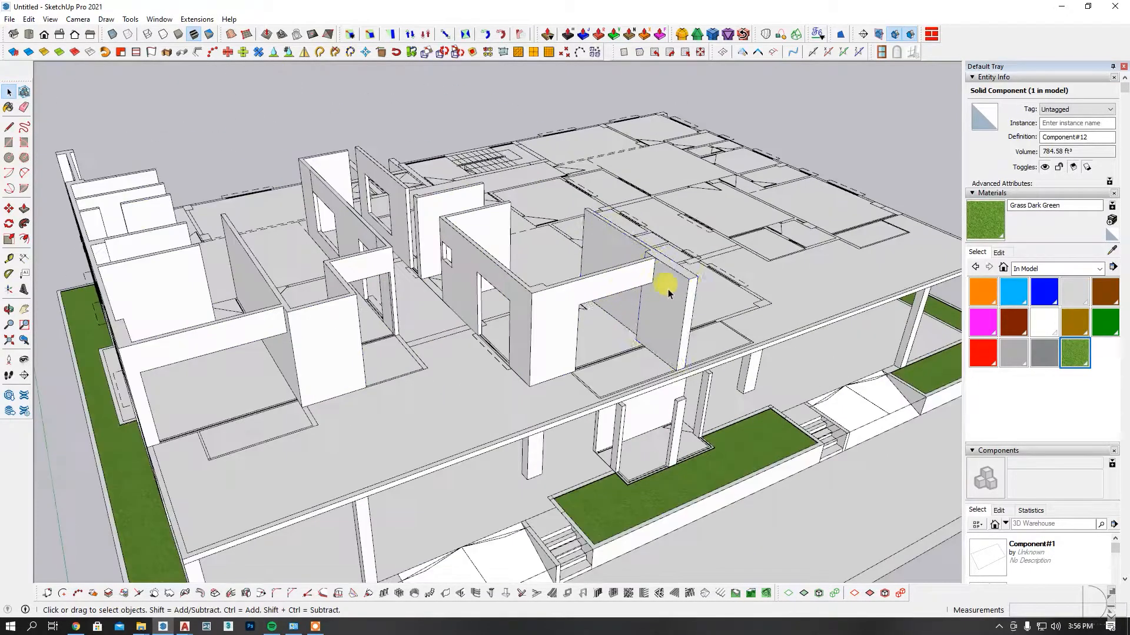
Explode the long thick wall's group and make a separate component from its geometry.
left_click(669, 293)
scroll(676, 288, "up", 2)
scroll(665, 330, "up", 2)
right_click(665, 286)
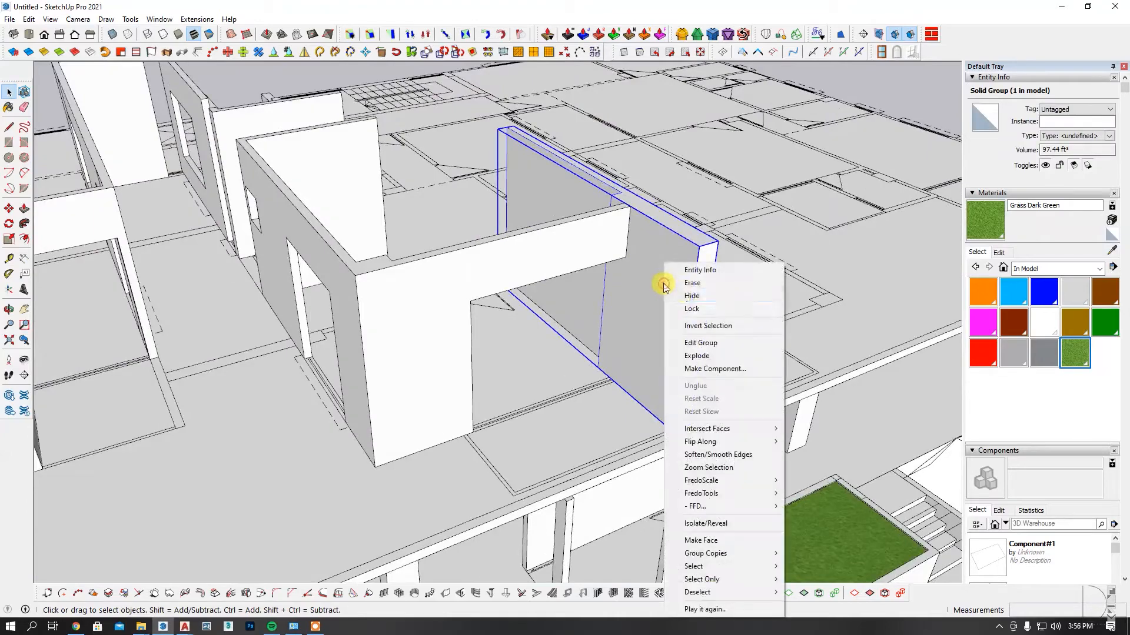
left_click(746, 355)
right_click(662, 244)
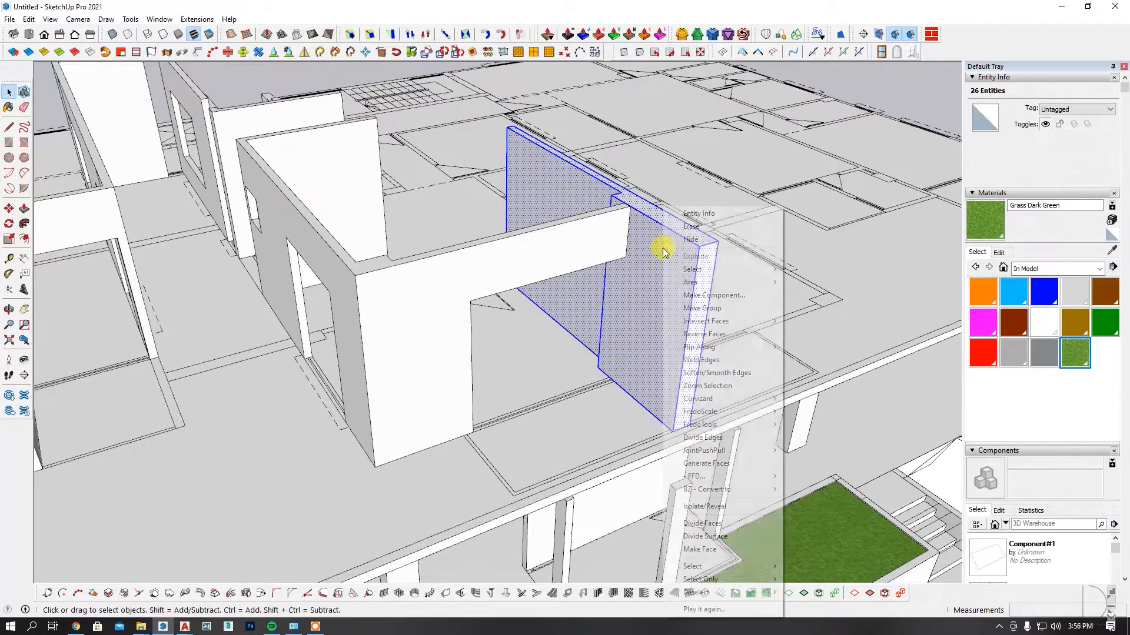
left_click(729, 294)
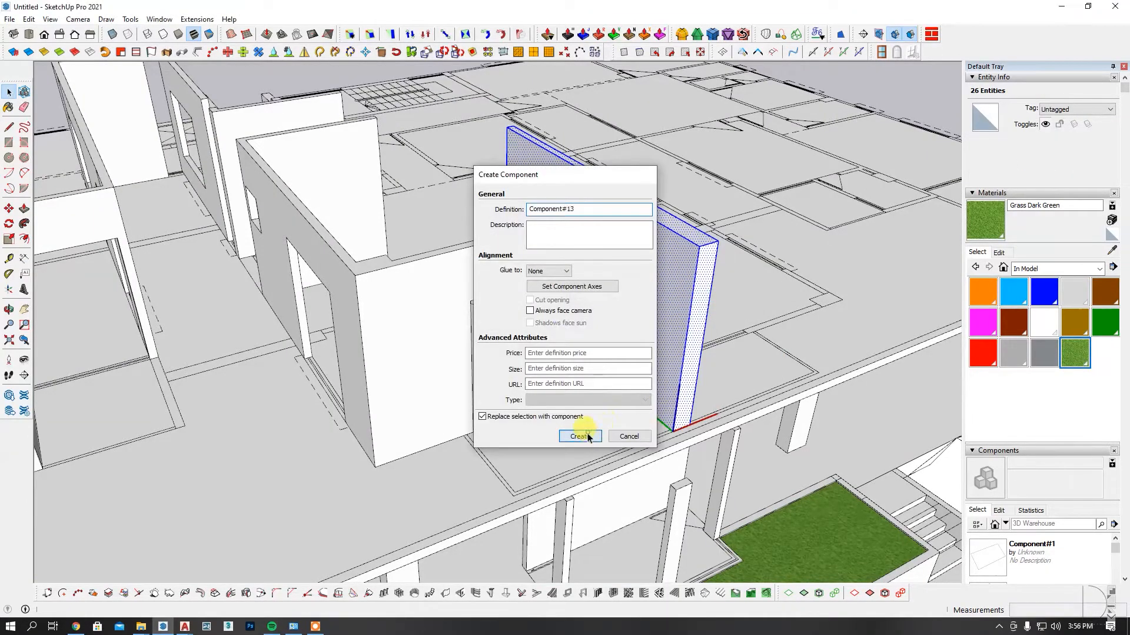
left_click(589, 438)
scroll(518, 353, "down", 6)
middle_click_drag(540, 398, 557, 421)
scroll(557, 421, "up", 10)
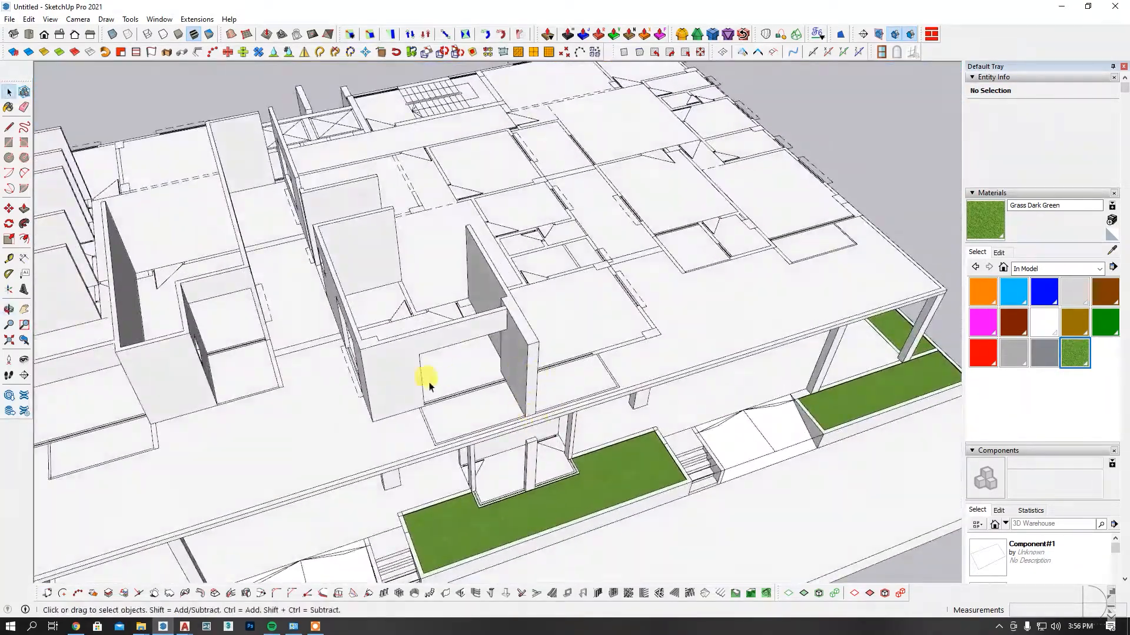
Place a copy of the main walls component in the empty space beside the building.
left_click(429, 385)
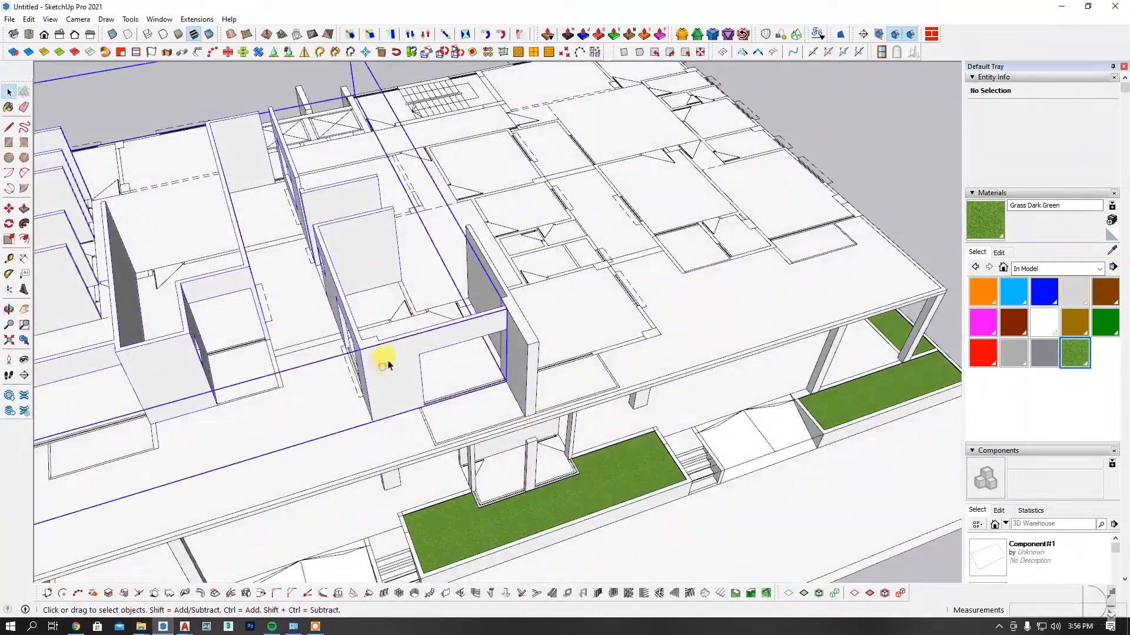
scroll(384, 361, "down", 10)
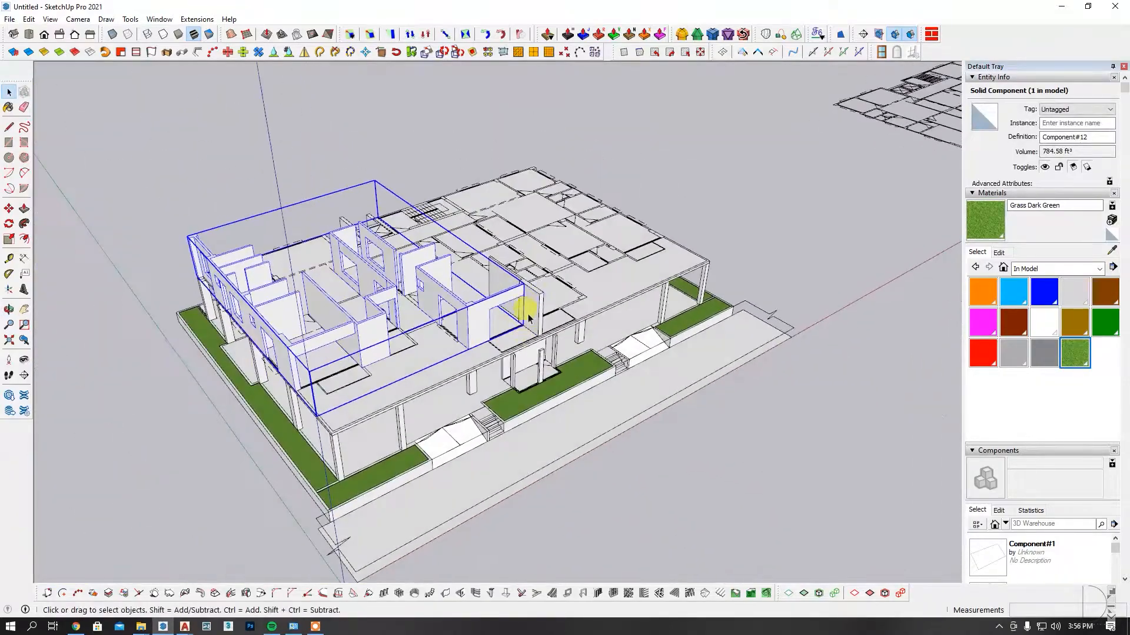
scroll(528, 318, "up", 4)
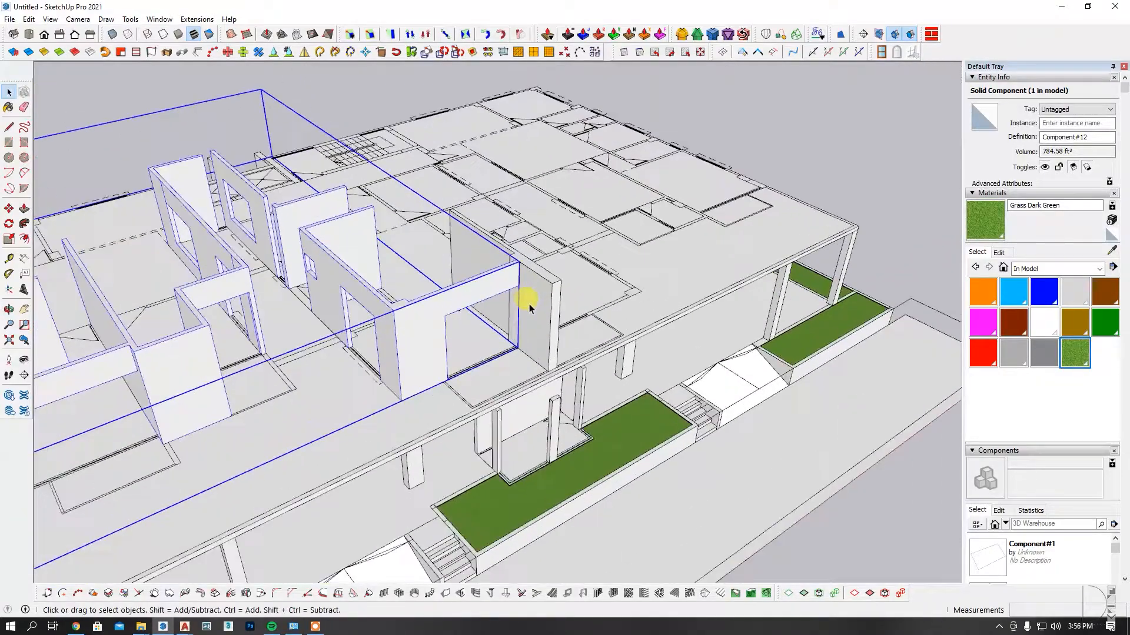
middle_click_drag(528, 306, 495, 325)
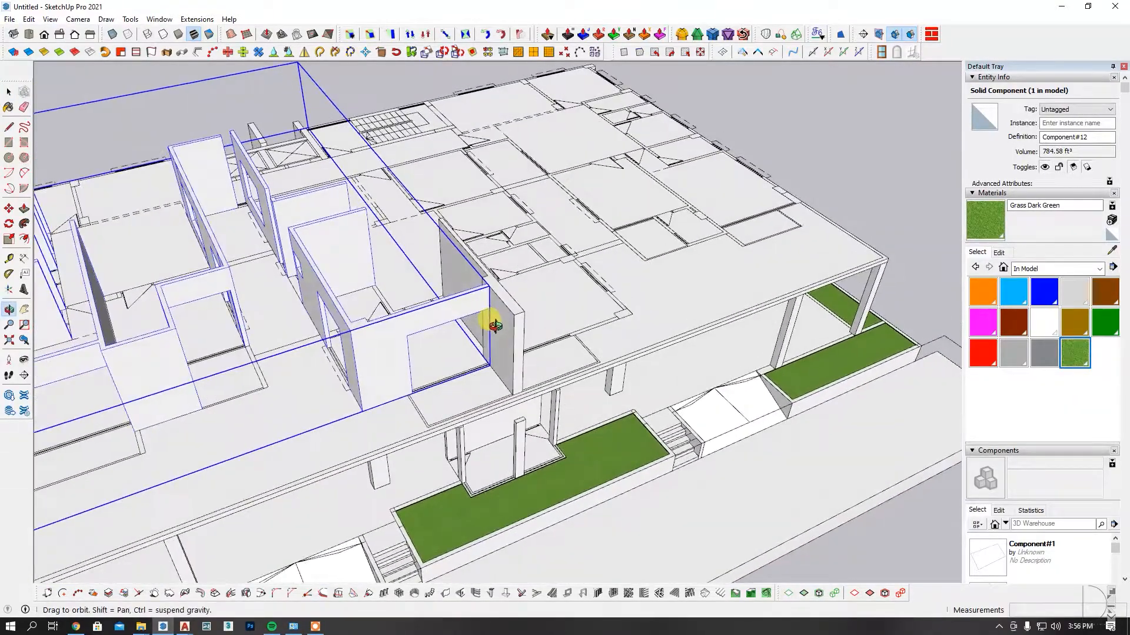
scroll(250, 319, "down", 5)
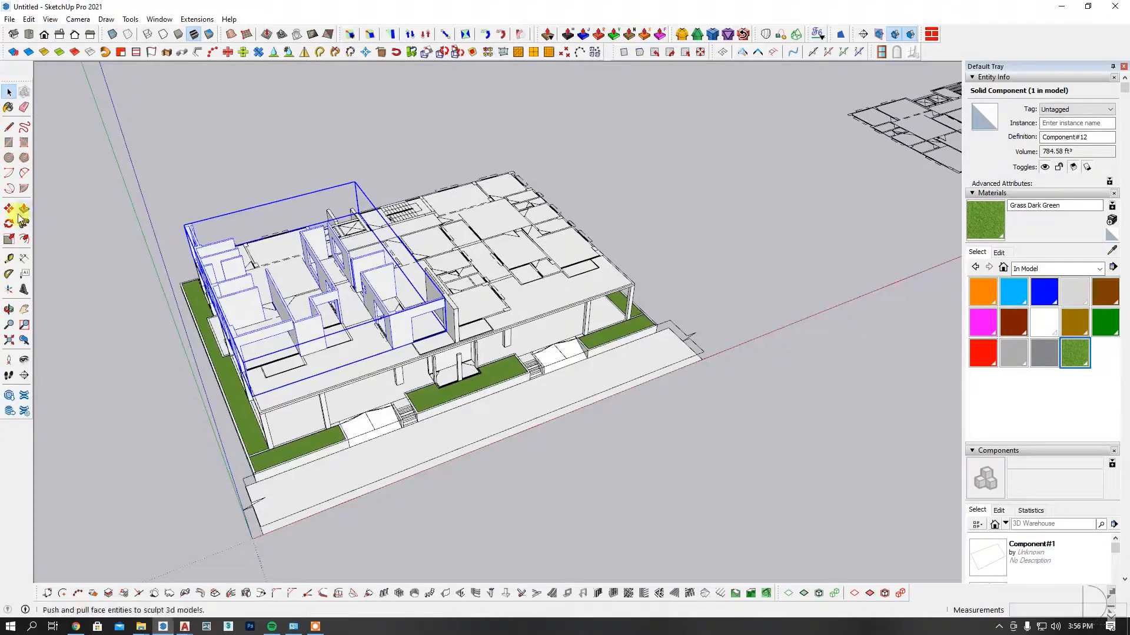
scroll(265, 379, "up", 2)
left_click(277, 375)
scroll(290, 373, "down", 3)
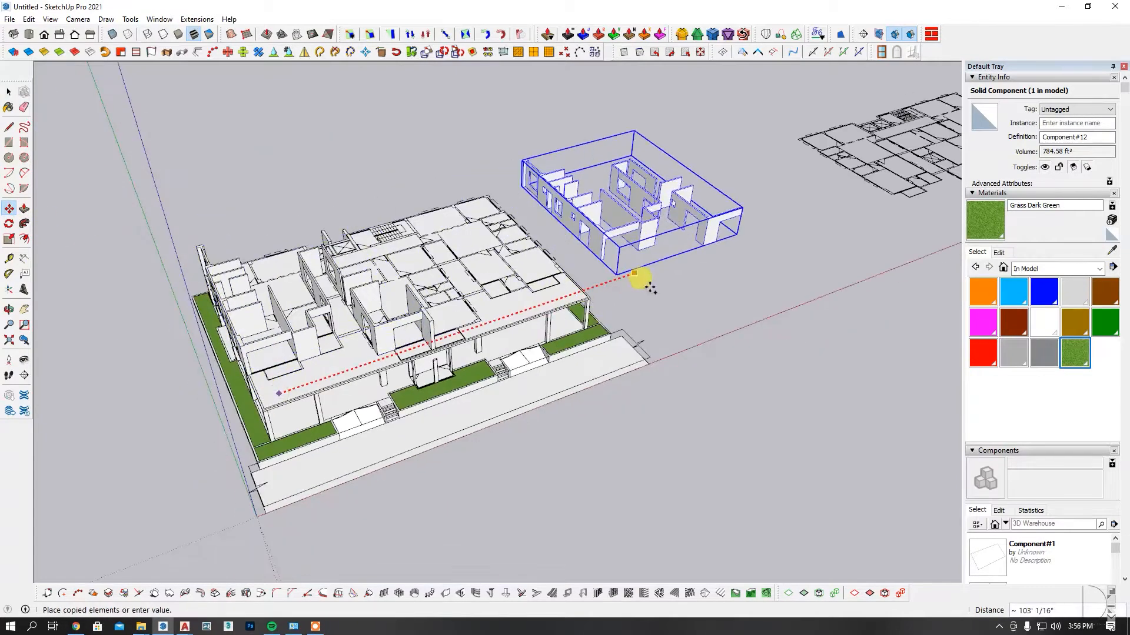
left_click(662, 243)
scroll(662, 243, "up", 3)
key("space")
right_click(768, 203)
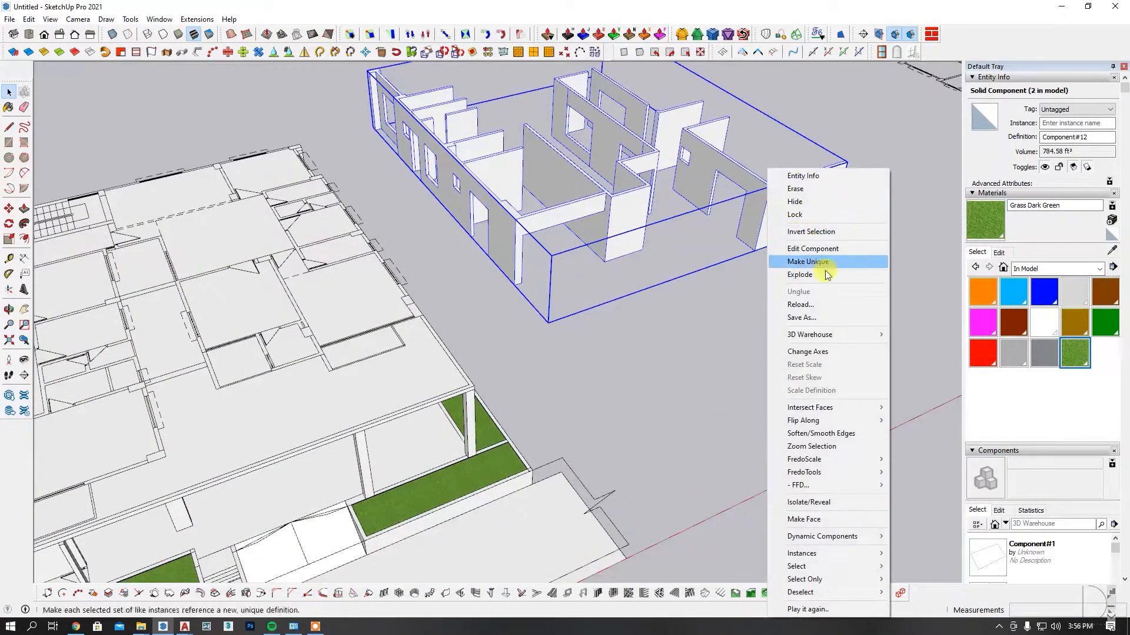
mouse_move(844, 421)
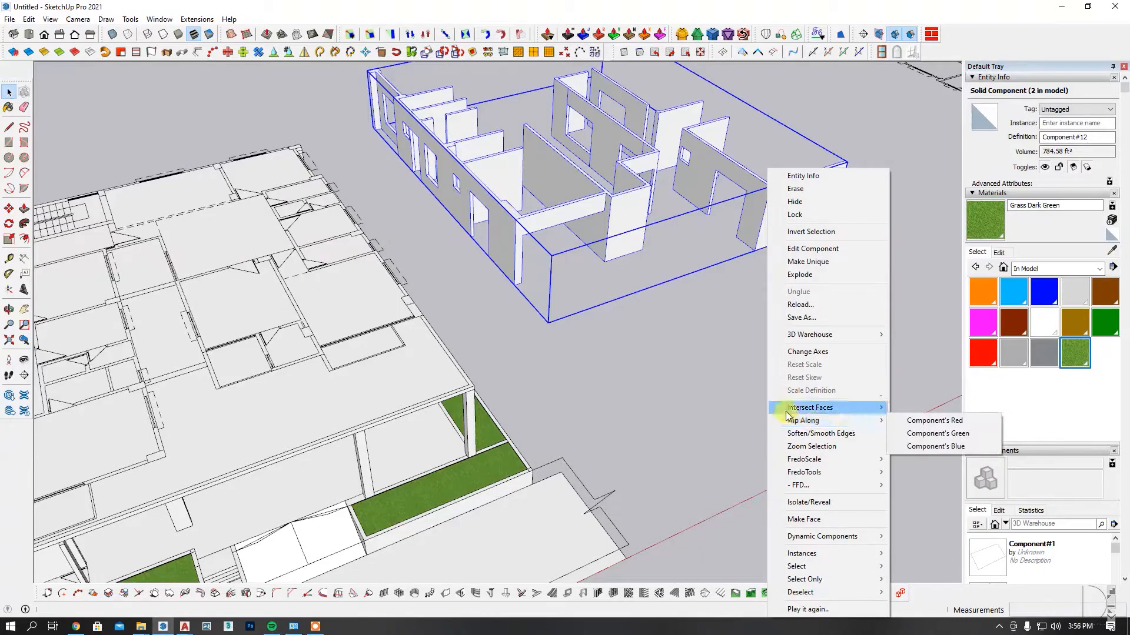
left_click(917, 423)
left_click(560, 313)
scroll(555, 382, "down", 5)
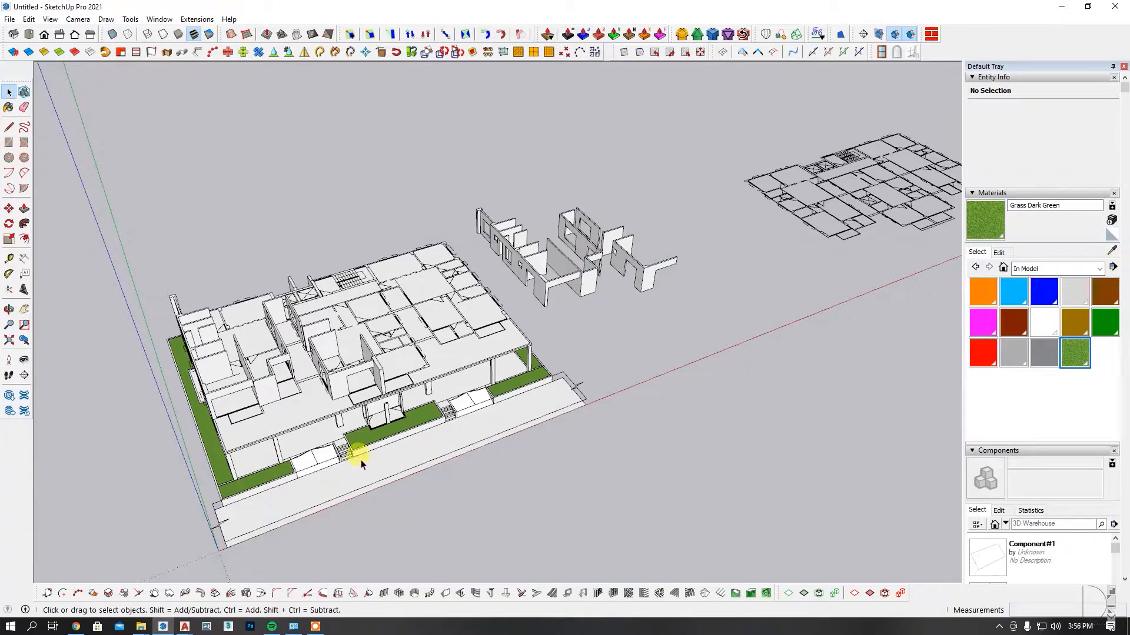
scroll(668, 330, "up", 6)
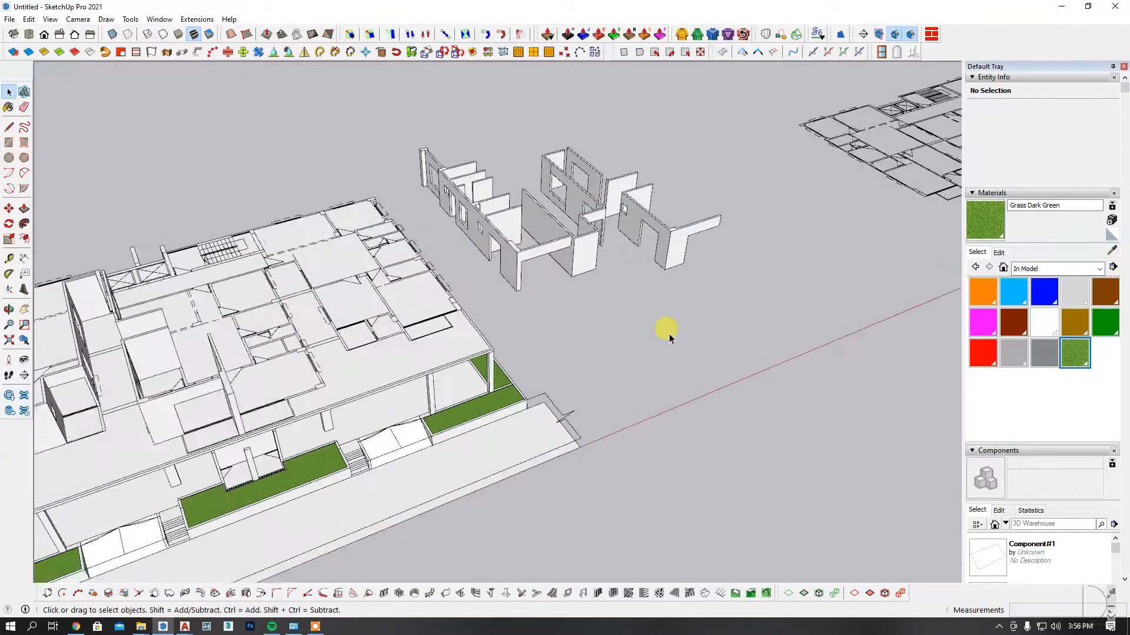
Flip the copied walls component along the component's red axis.
left_click(676, 259)
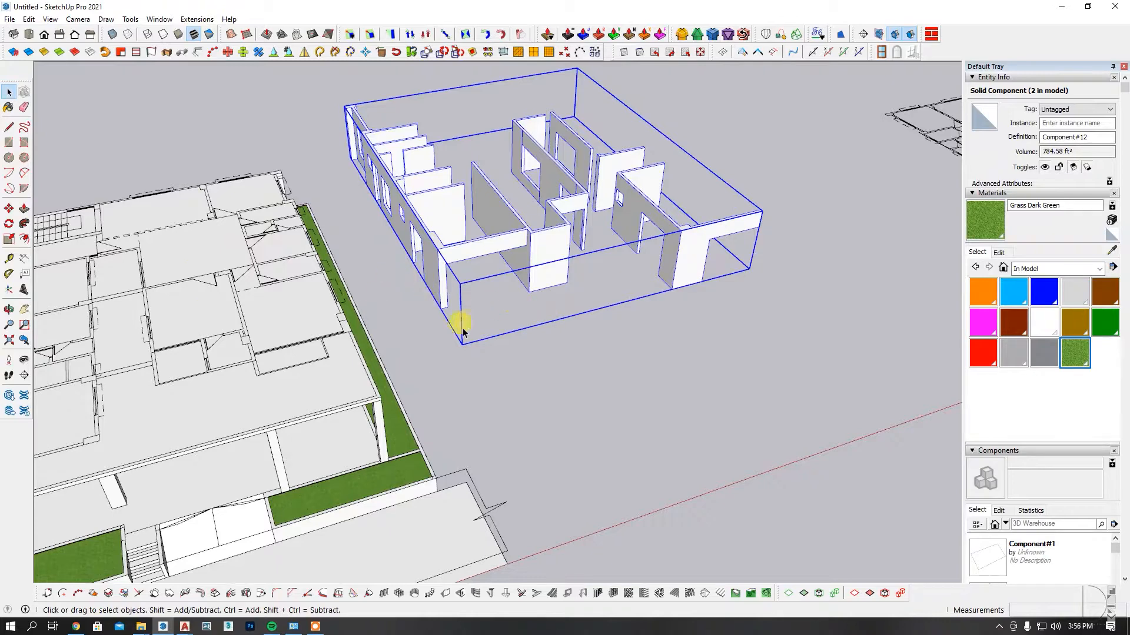
scroll(577, 348, "down", 3)
scroll(499, 502, "up", 3)
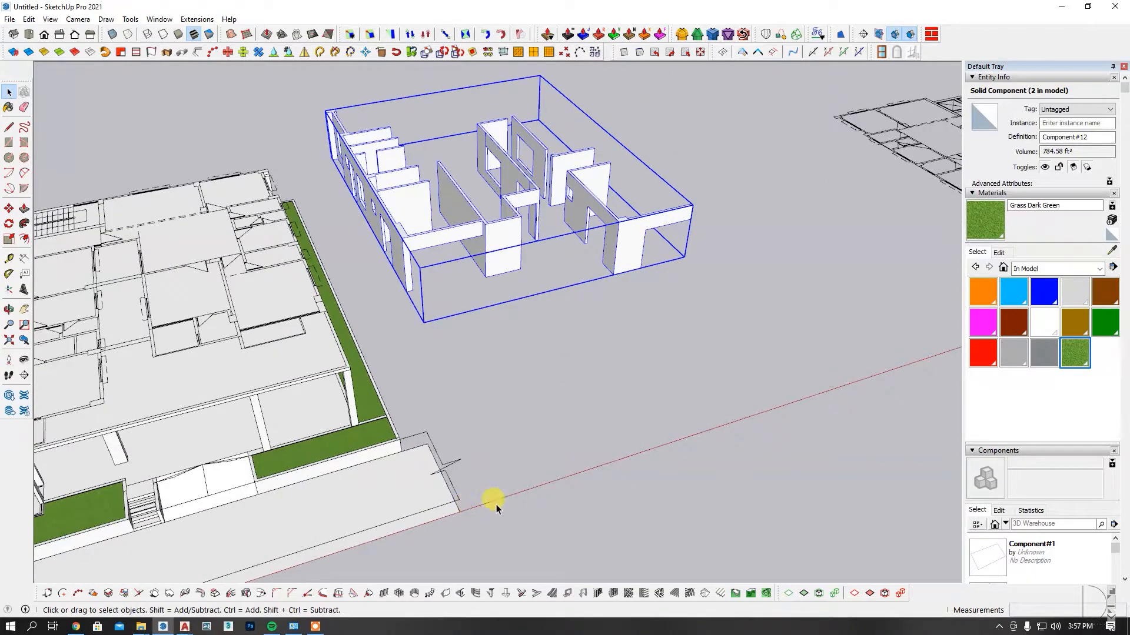
right_click(655, 323)
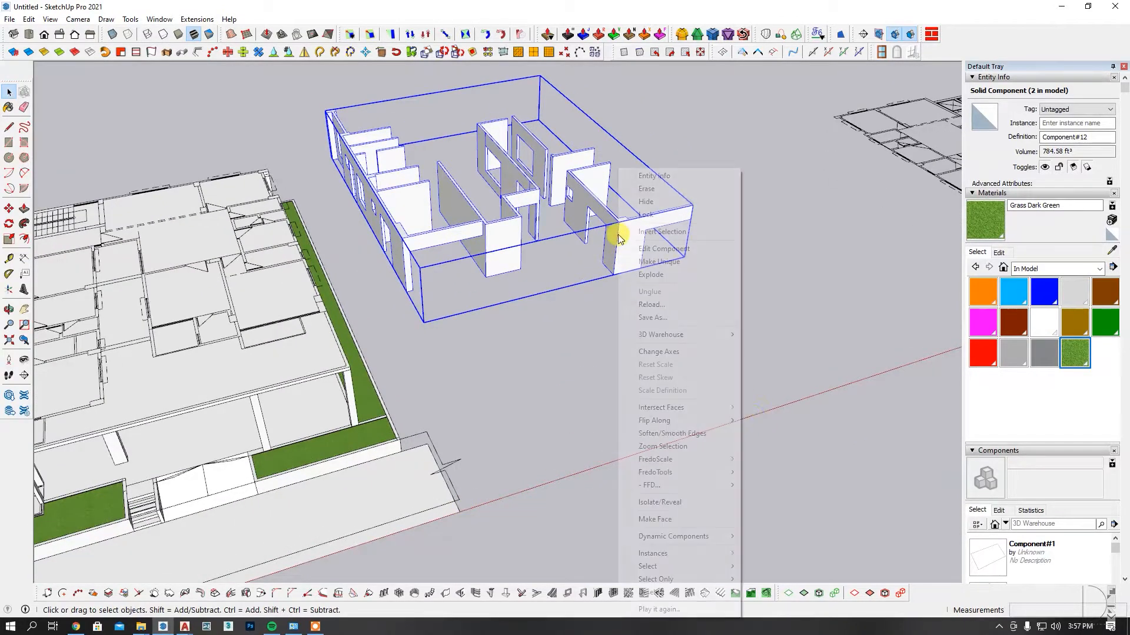
mouse_move(686, 421)
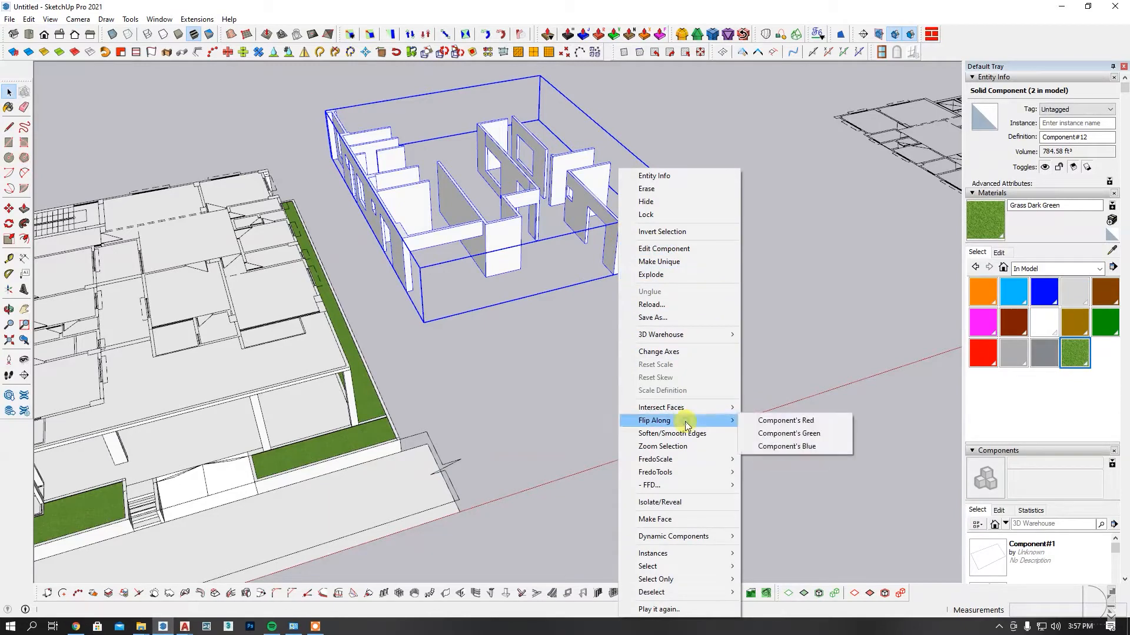
left_click(787, 419)
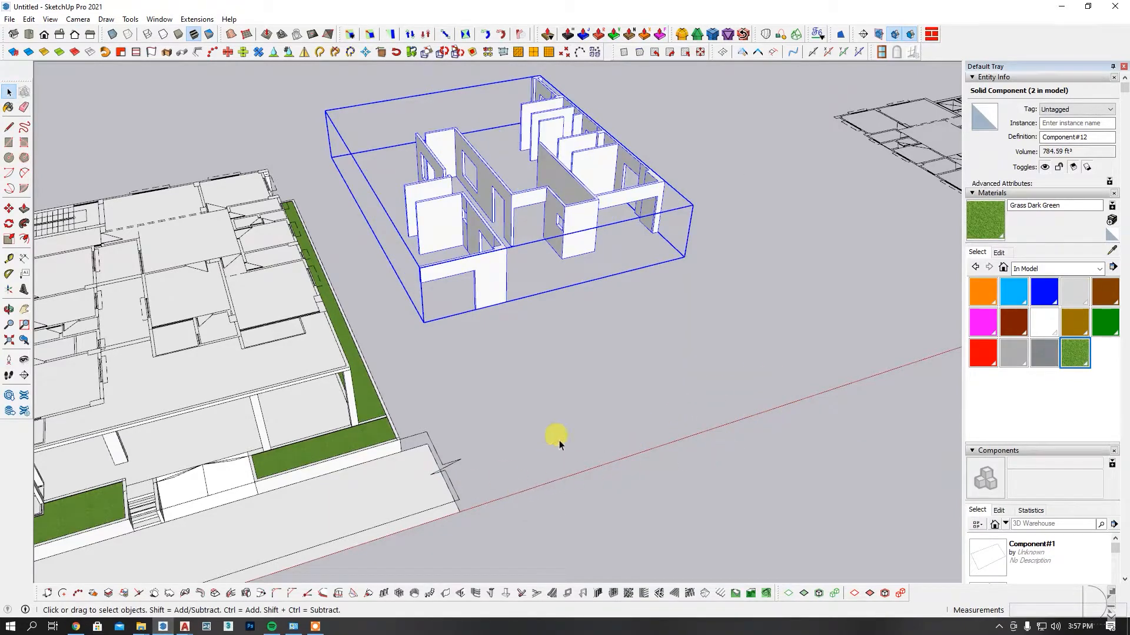
Move the flipped walls copy by its outer bottom corner onto the matching wall corner in the other half of the floor plan.
middle_click_drag(350, 335, 230, 280)
left_click(24, 209)
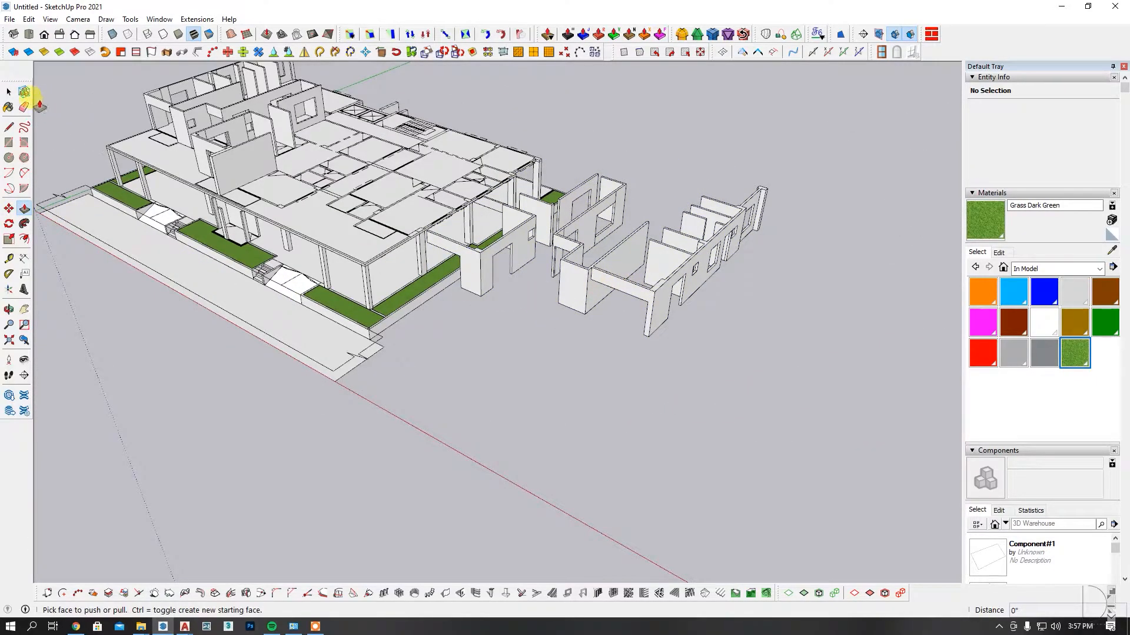
scroll(588, 253, "up", 3)
left_click(650, 285)
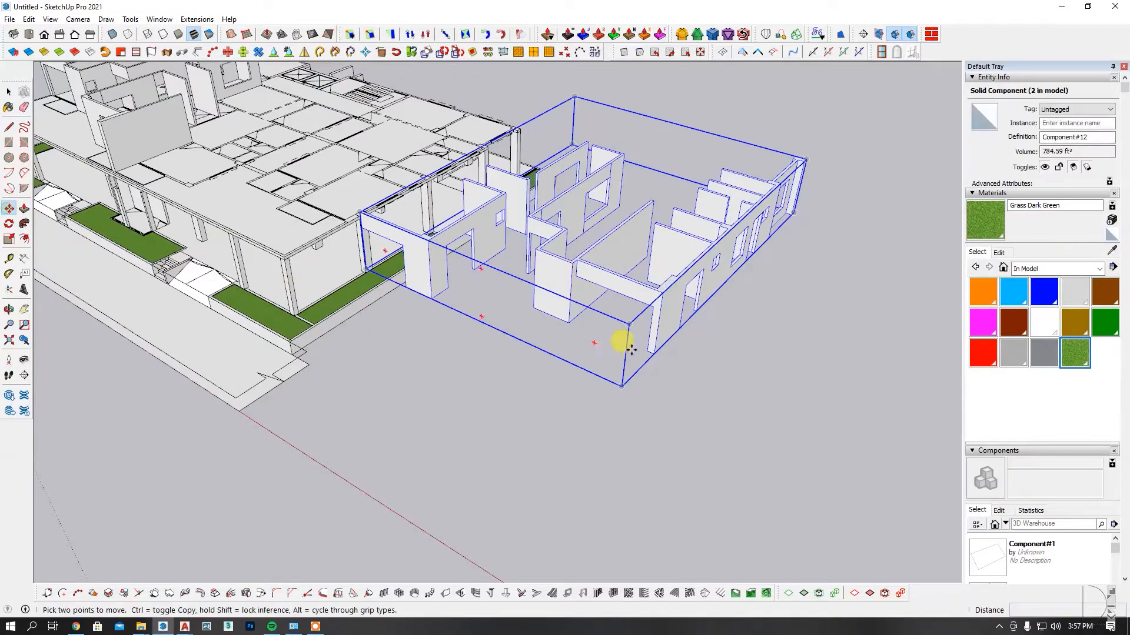
left_click(655, 355)
scroll(329, 182, "up", 5)
scroll(345, 218, "up", 4)
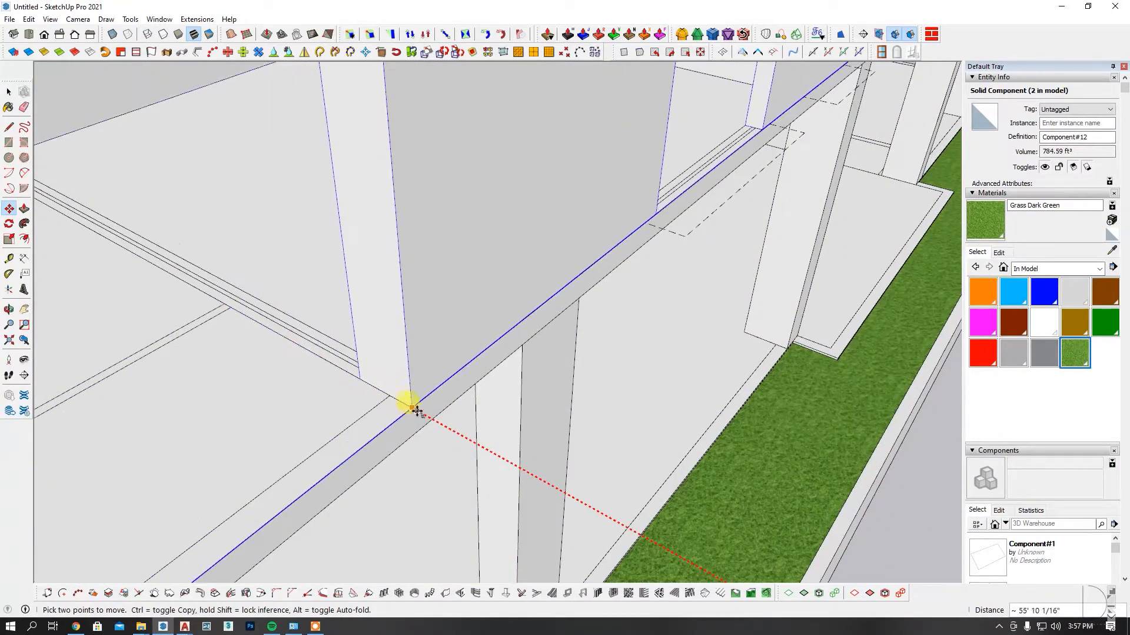
scroll(465, 394, "down", 8)
middle_click_drag(515, 376, 479, 500)
key("space")
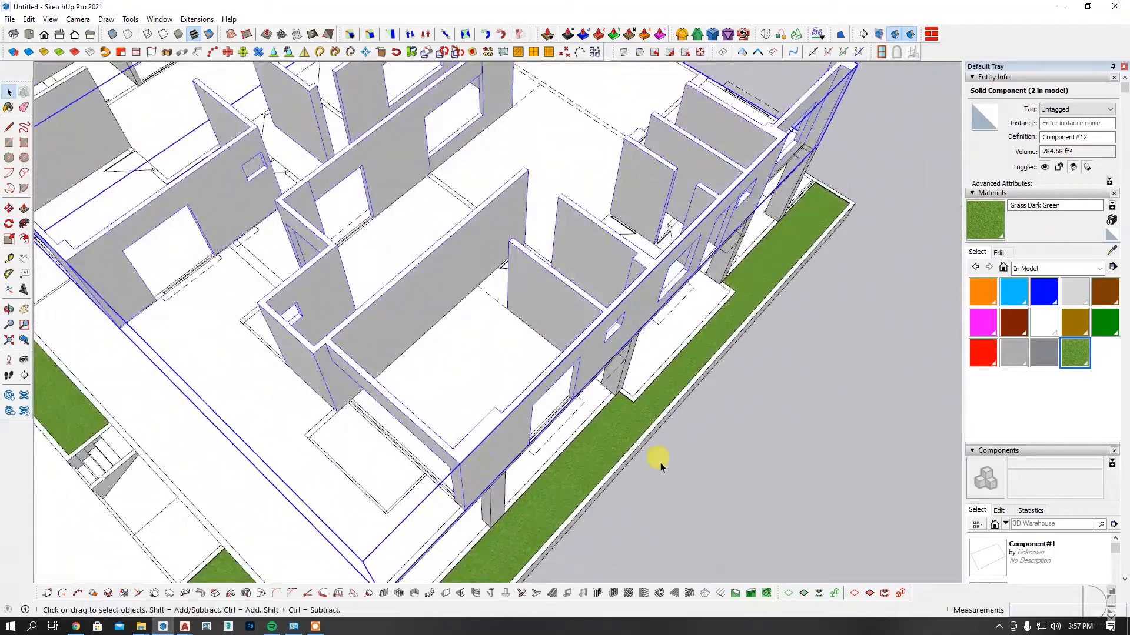
left_click(725, 462)
Examine how the mirrored walls fit the floor plan, including the lintel's junction with the shared thick wall and the window openings.
scroll(724, 462, "down", 3)
middle_click_drag(621, 435, 350, 404)
scroll(317, 320, "up", 8)
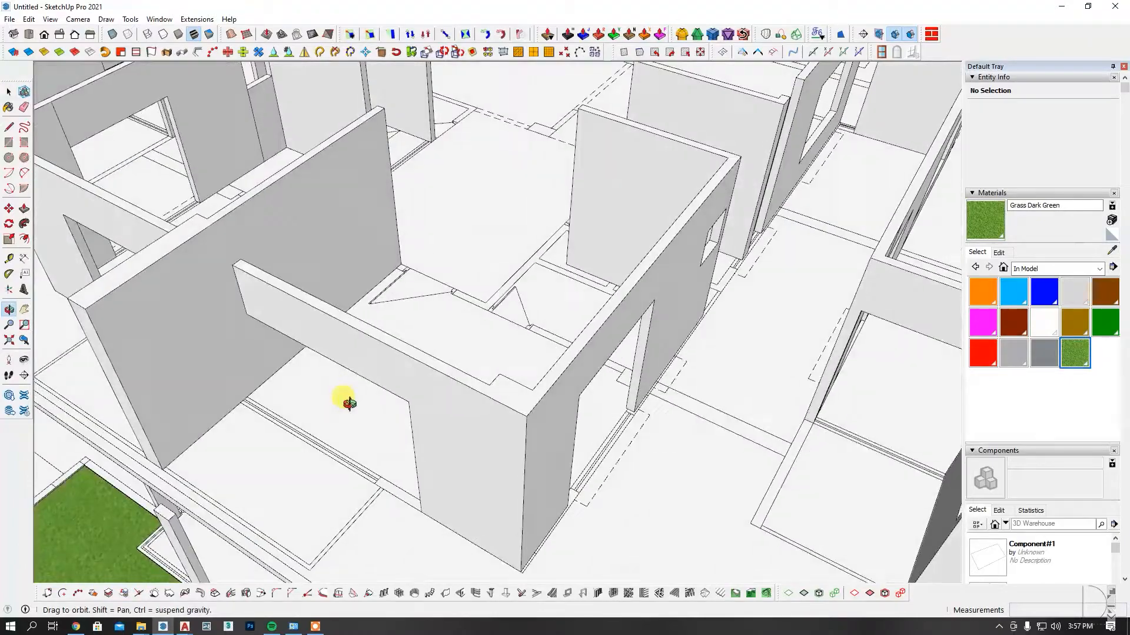
scroll(620, 527, "up", 5)
middle_click_drag(532, 501, 592, 348)
scroll(364, 315, "down", 3)
scroll(423, 372, "down", 5)
scroll(535, 383, "down", 4)
middle_click_drag(537, 396, 676, 400)
scroll(676, 400, "down", 2)
middle_click_drag(574, 356, 681, 285)
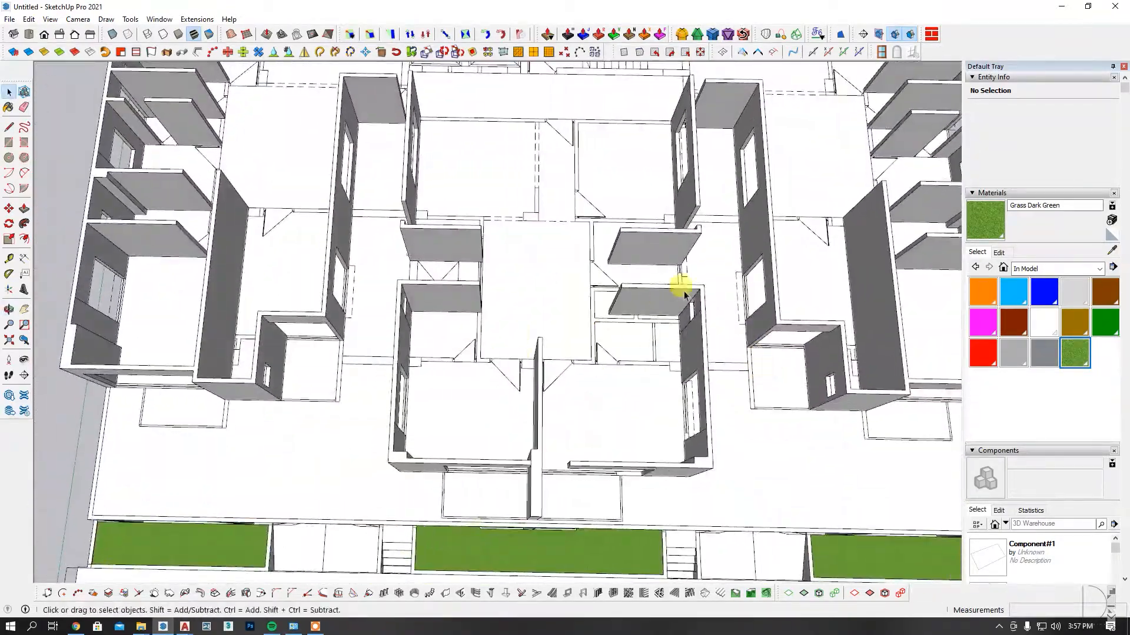
scroll(678, 241, "up", 3)
scroll(678, 241, "down", 3)
middle_click_drag(618, 346, 320, 186)
scroll(605, 382, "up", 3)
middle_click_drag(606, 383, 788, 411)
scroll(789, 412, "down", 3)
scroll(630, 310, "up", 4)
scroll(606, 323, "up", 2)
scroll(647, 291, "down", 2)
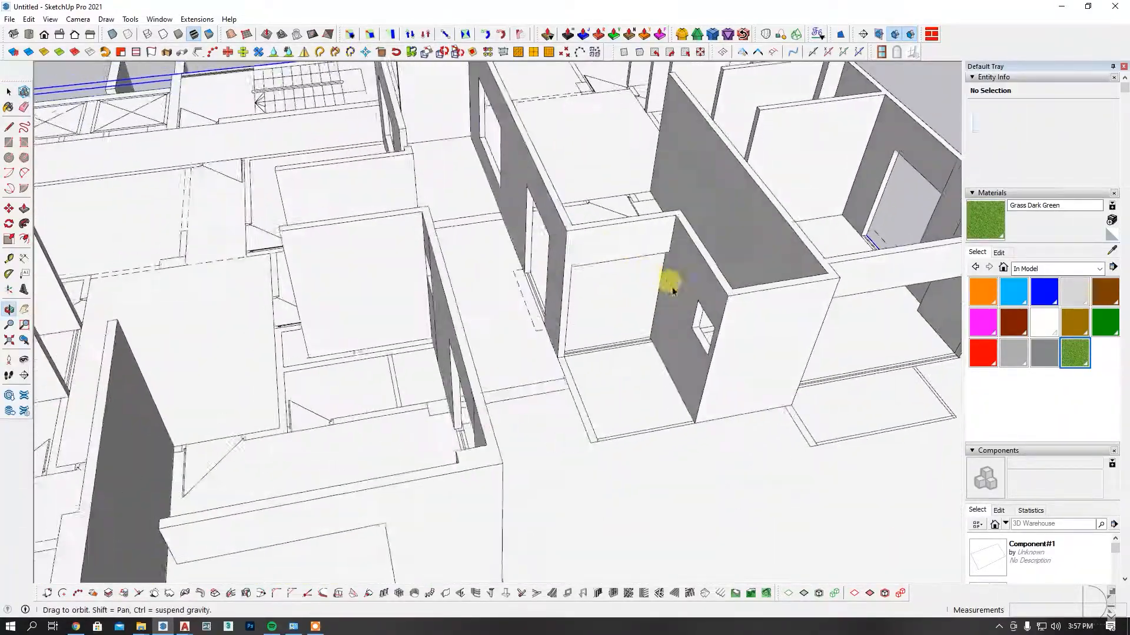
Delete the mirrored copy of the walls component from the other half of the floor plan.
left_click(612, 248)
scroll(612, 329, "down", 3)
scroll(569, 405, "down", 2)
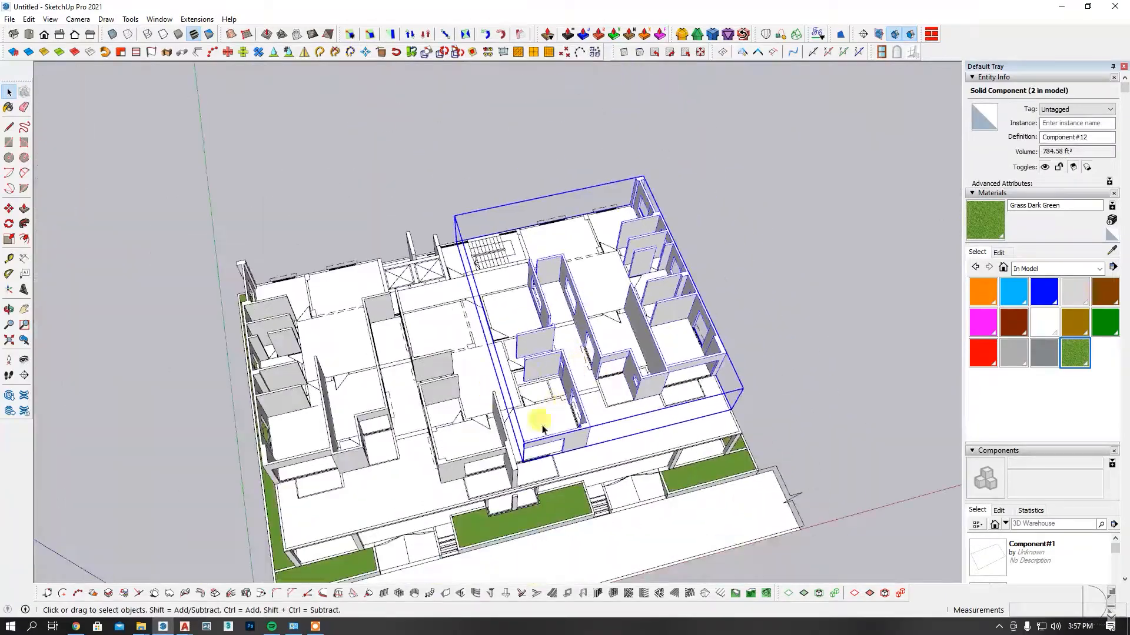
middle_click_drag(585, 407, 454, 250)
scroll(560, 362, "up", 3)
scroll(601, 279, "down", 3)
scroll(601, 279, "up", 2)
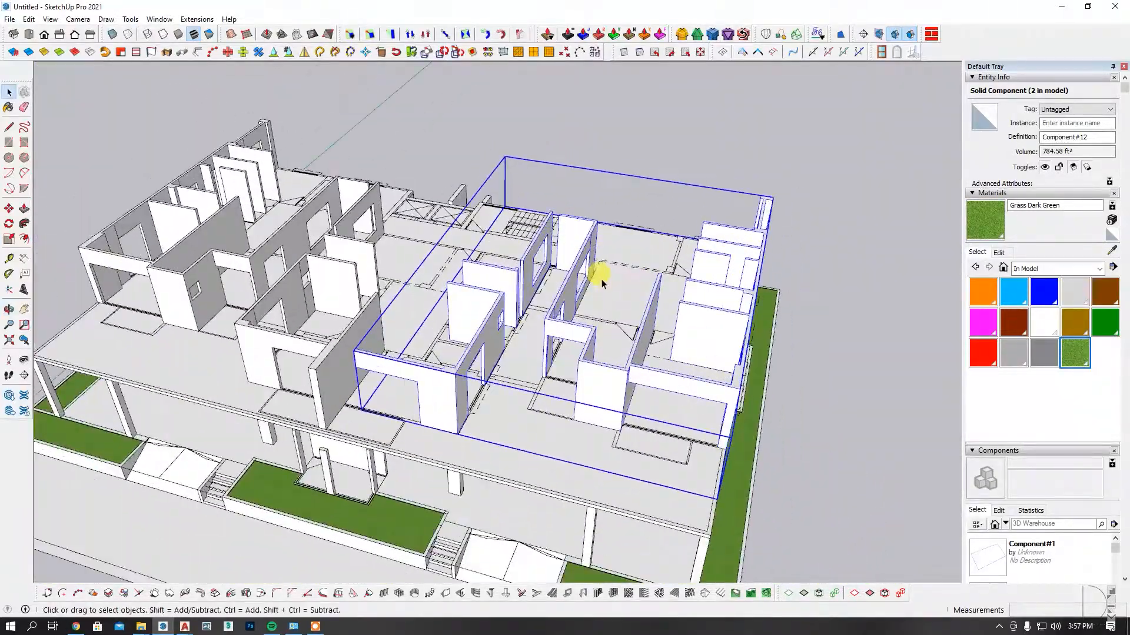
key("Delete")
Explode the original walls component into loose geometry and clear the selection.
scroll(745, 373, "down", 4)
scroll(507, 308, "up", 6)
middle_click_drag(440, 305, 665, 312)
right_click(521, 283)
left_click(564, 273)
left_click(326, 189)
Group the middle unit's connected walls, the detached partition and the window wall into one component, leaving out the shared thick wall.
scroll(655, 355, "down", 4)
scroll(655, 355, "up", 4)
triple_click(698, 402)
scroll(467, 325, "down", 4)
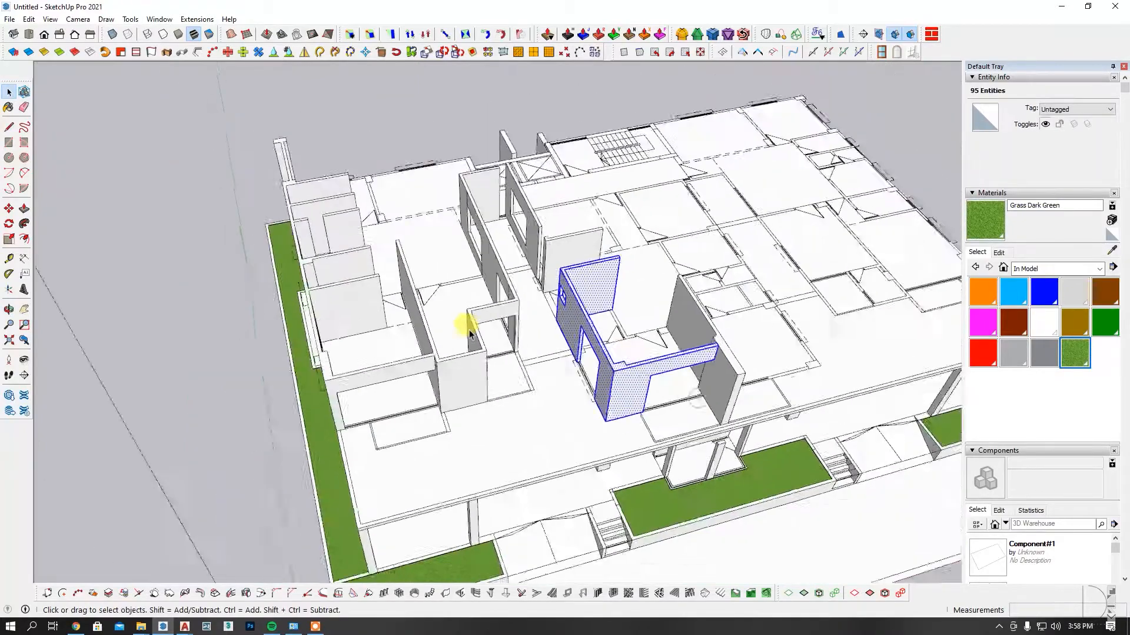
middle_click_drag(466, 325, 622, 391)
scroll(542, 258, "up", 5)
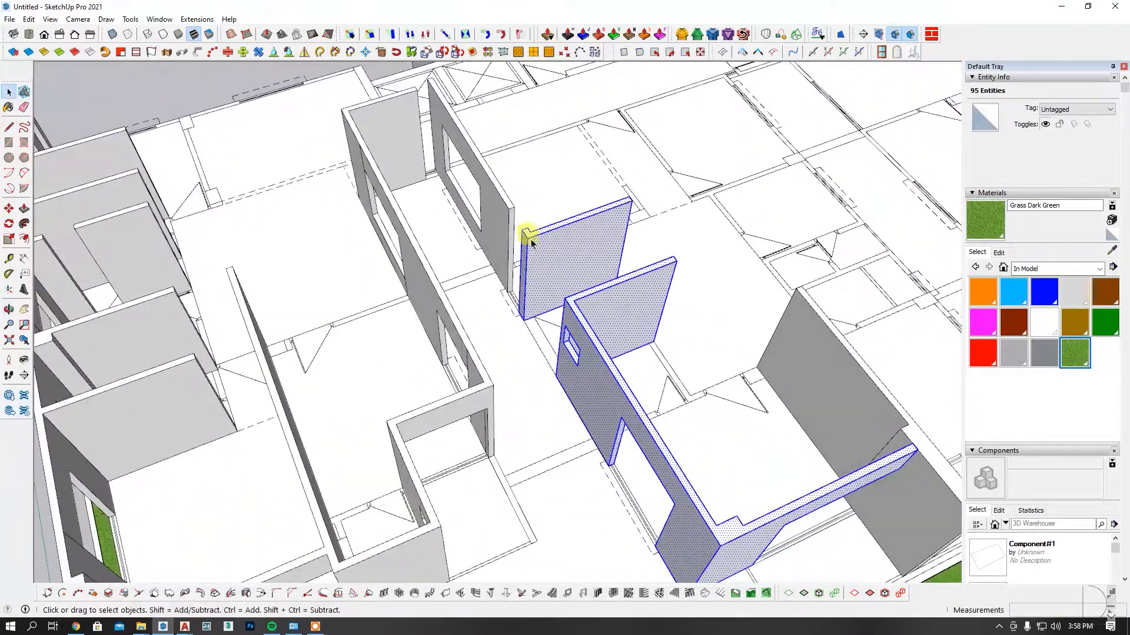
right_click(564, 240)
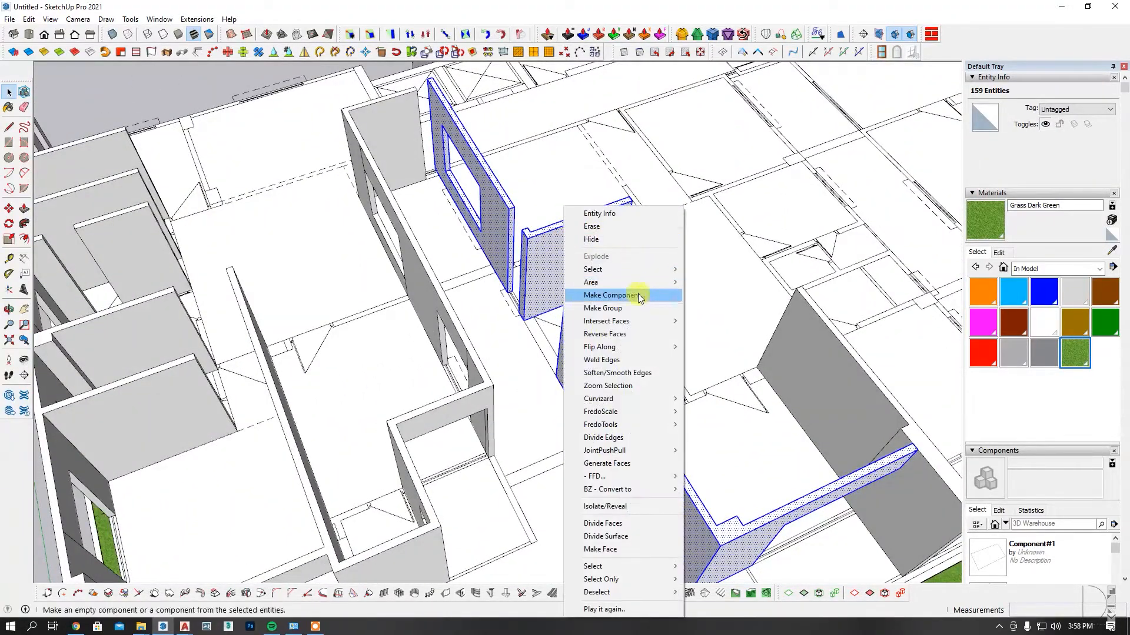
left_click(610, 295)
left_click(586, 442)
Turn the connected walls at the outer end of the floor plan into a separate component.
scroll(630, 271, "down", 5)
scroll(417, 323, "up", 4)
middle_click_drag(633, 271, 276, 233)
triple_click(425, 355)
right_click(316, 213)
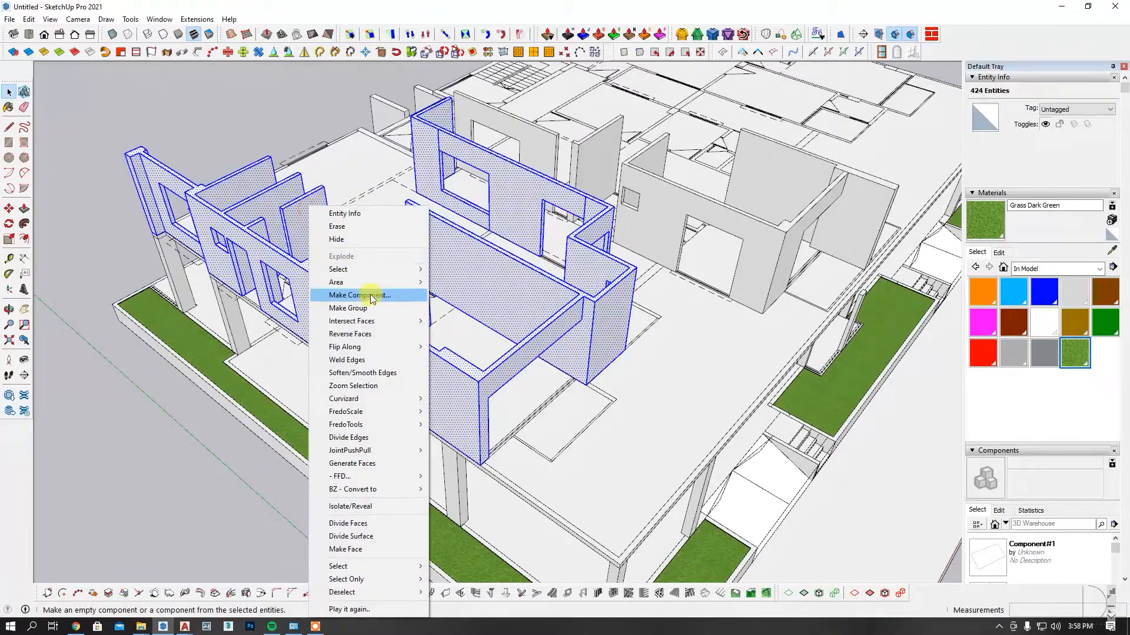
left_click(355, 282)
left_click(579, 436)
Move the outer walls component across to the opposite end of the floor plan and flip it so it mirrors.
scroll(386, 328, "down", 3)
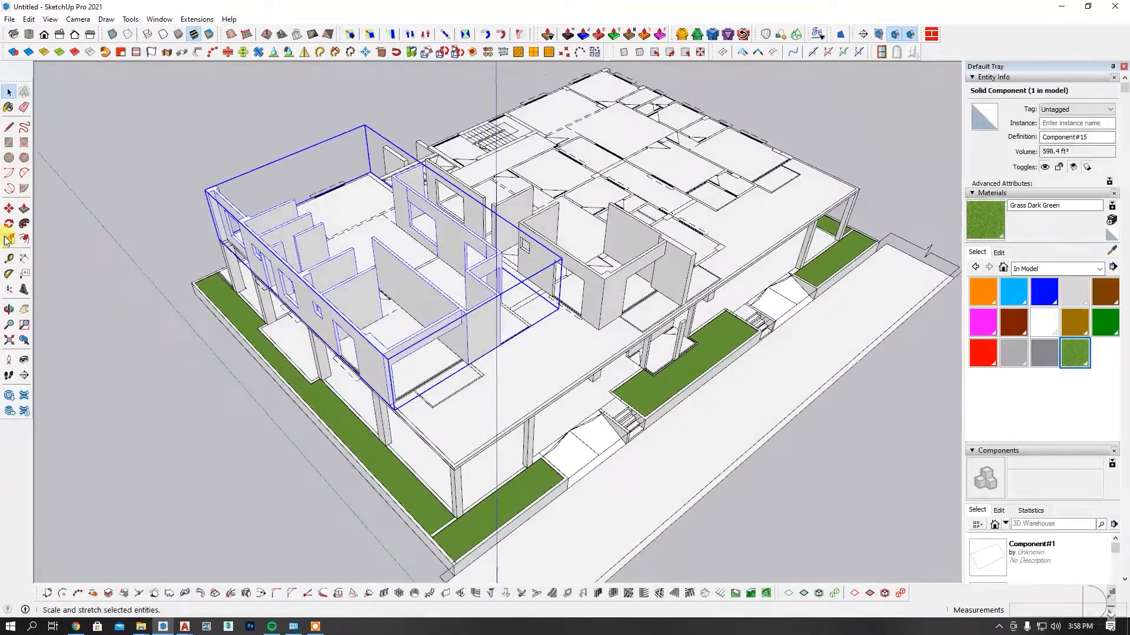
left_click(8, 215)
middle_click_drag(379, 356, 310, 378)
left_click(381, 412)
scroll(382, 412, "down", 3)
left_click(663, 301)
scroll(693, 253, "up", 4)
key("space")
right_click(696, 251)
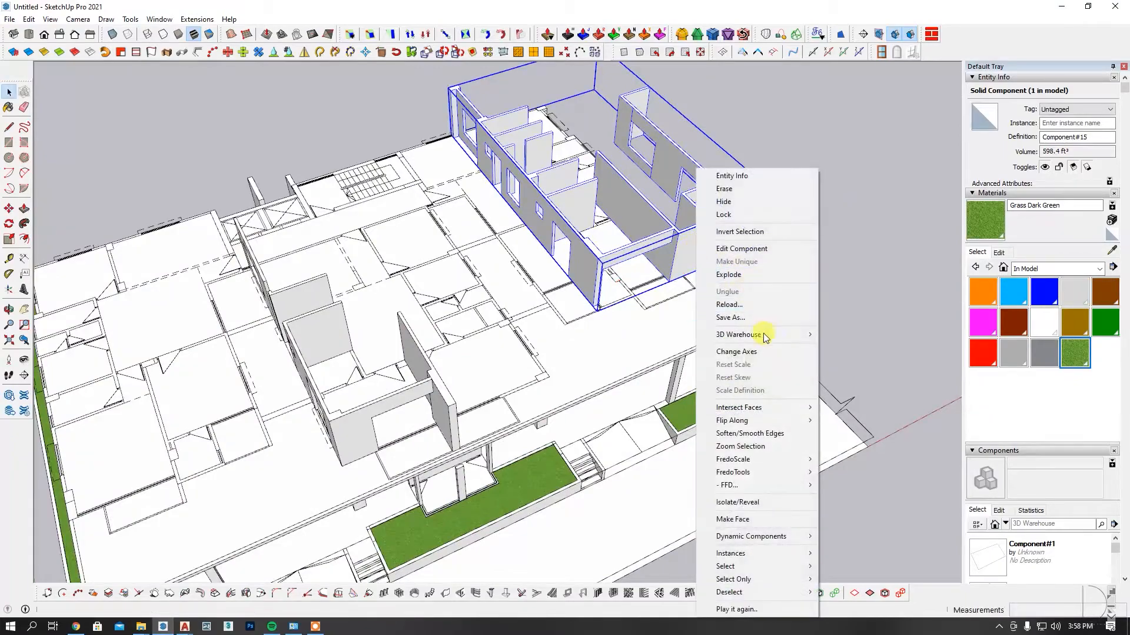
mouse_move(766, 421)
left_click(830, 421)
Move the flipped outer walls by their outer bottom corner onto the matching plan corner and clear the selection.
middle_click_drag(837, 377, 493, 323)
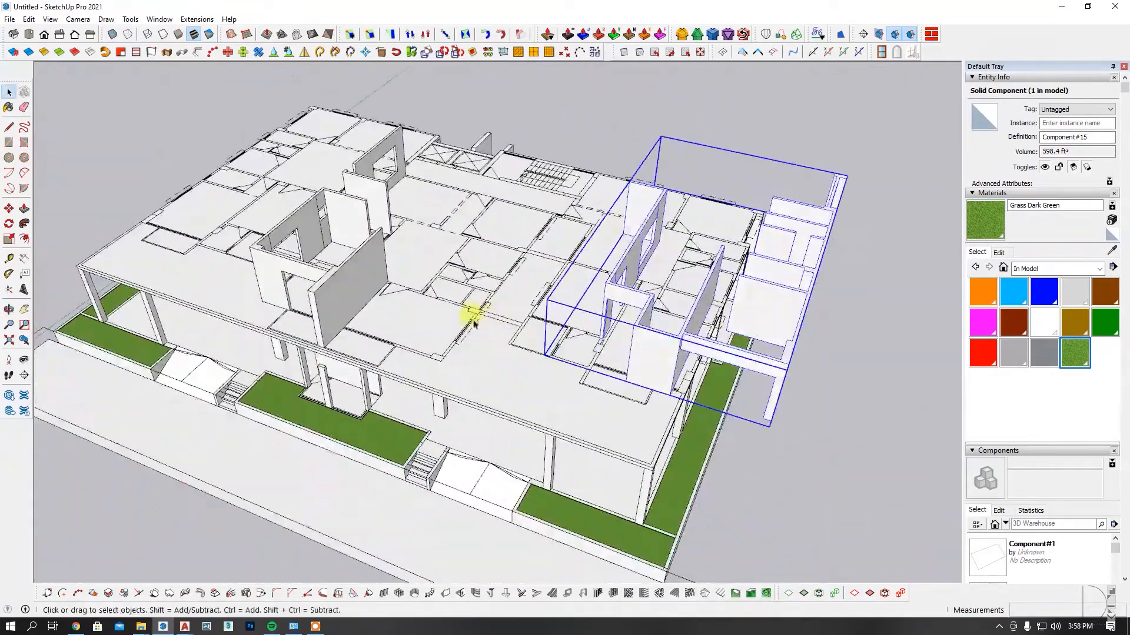
left_click(8, 208)
scroll(756, 412, "up", 4)
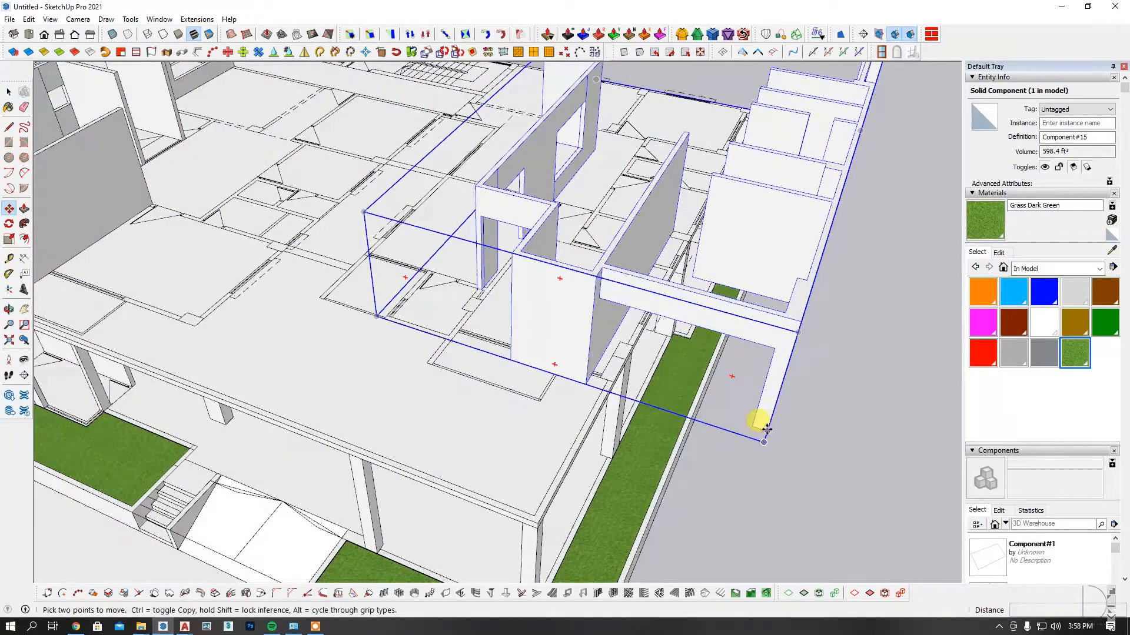
left_click(756, 422)
scroll(597, 372, "up", 3)
scroll(597, 372, "up", 2)
key("space")
left_click(832, 449)
Examine how the flipped outer walls and their openings sit on the floor plan from several sides.
middle_click_drag(530, 379, 675, 398)
scroll(435, 353, "down", 5)
scroll(553, 358, "up", 4)
scroll(676, 399, "down", 3)
scroll(333, 288, "up", 4)
middle_click_drag(333, 290, 694, 323)
middle_click_drag(517, 347, 399, 388)
scroll(399, 388, "down", 4)
middle_click_drag(574, 333, 400, 294)
scroll(565, 282, "up", 2)
middle_click_drag(567, 282, 400, 330)
left_click_drag(568, 352, 470, 428)
middle_click_drag(471, 430, 736, 406)
scroll(612, 459, "down", 4)
scroll(455, 345, "up", 3)
middle_click_drag(455, 344, 569, 219)
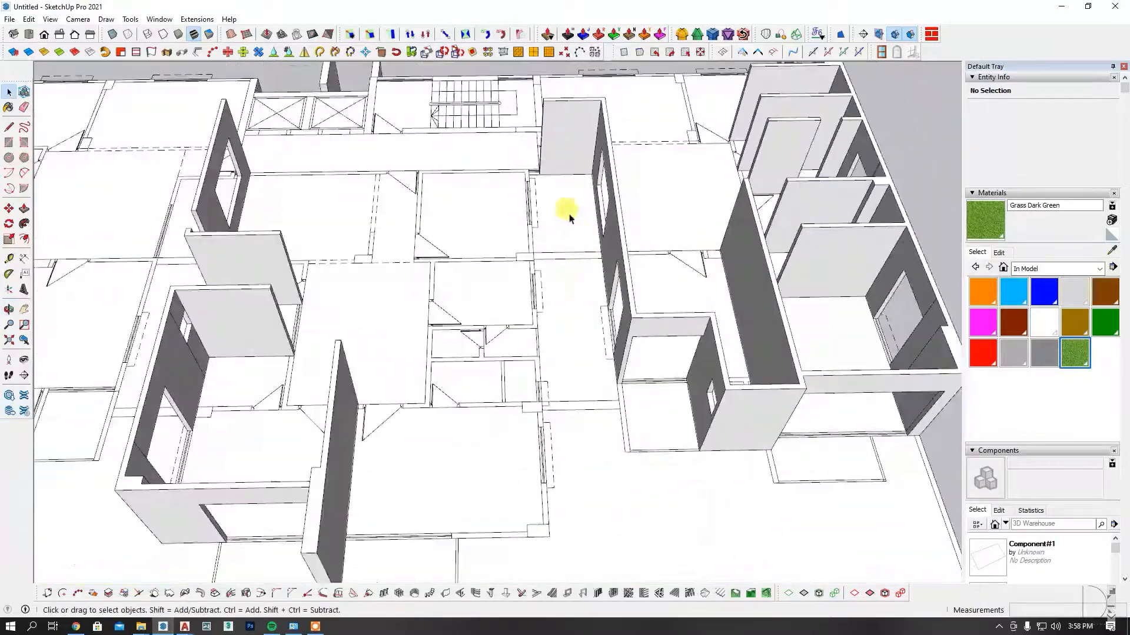
scroll(495, 366, "down", 4)
middle_click_drag(495, 366, 524, 325)
scroll(358, 429, "up", 4)
Copy the middle walls component across the shared thick wall, about 25' 5 13/16" away.
left_click(358, 427)
scroll(459, 315, "down", 4)
middle_click_drag(547, 273, 582, 171)
scroll(559, 199, "up", 2)
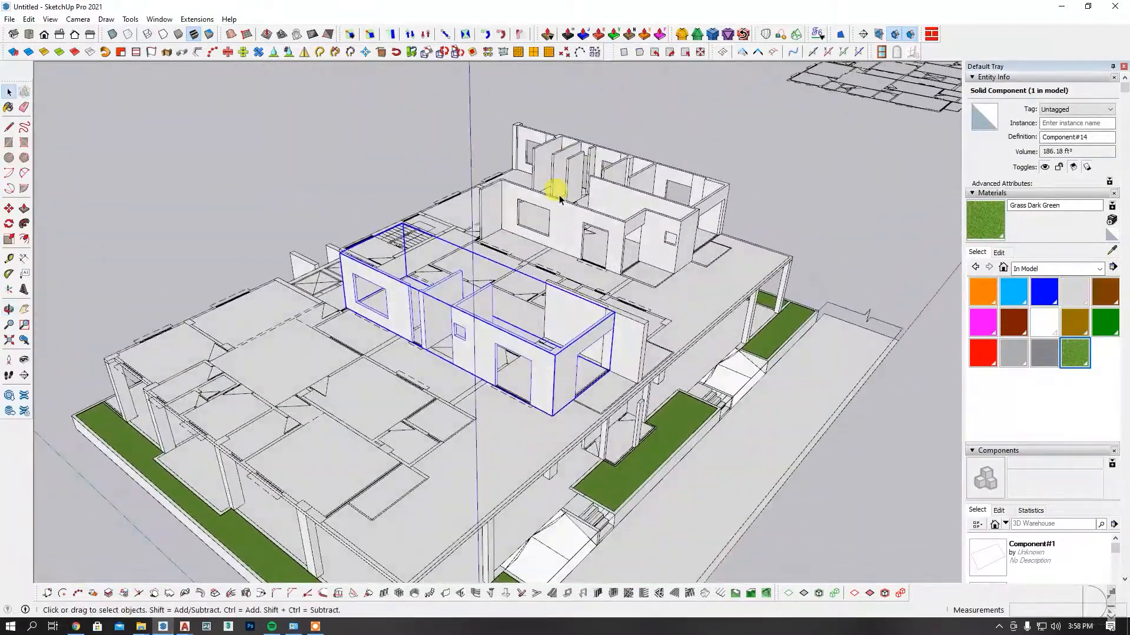
middle_click_drag(559, 198, 94, 390)
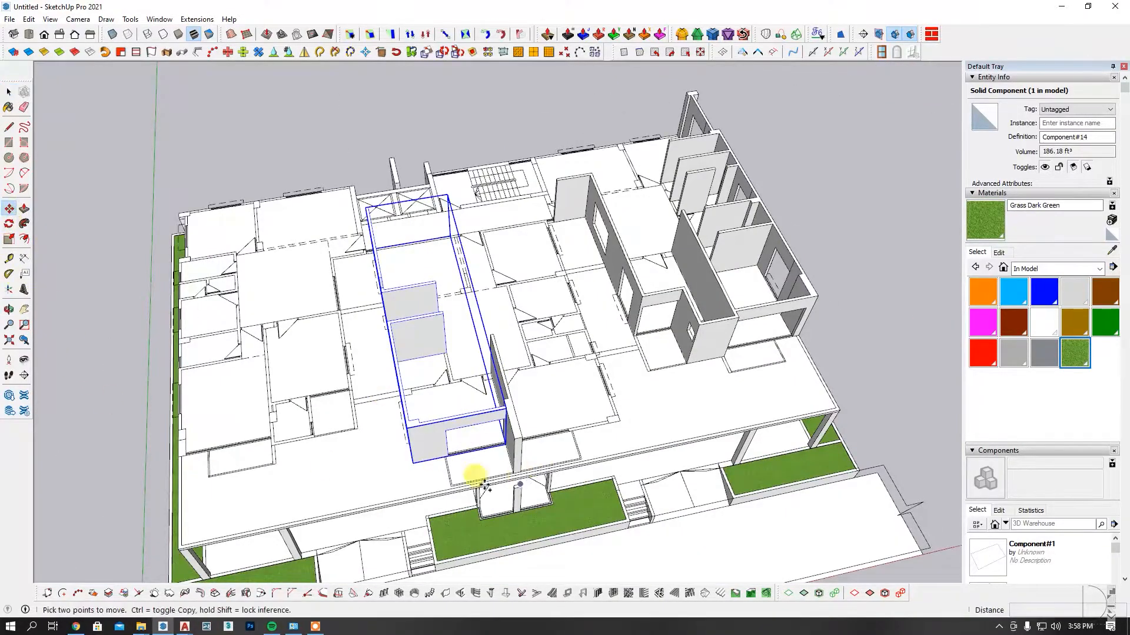
scroll(470, 483, "up", 1)
left_click(426, 478)
key("ctrl")
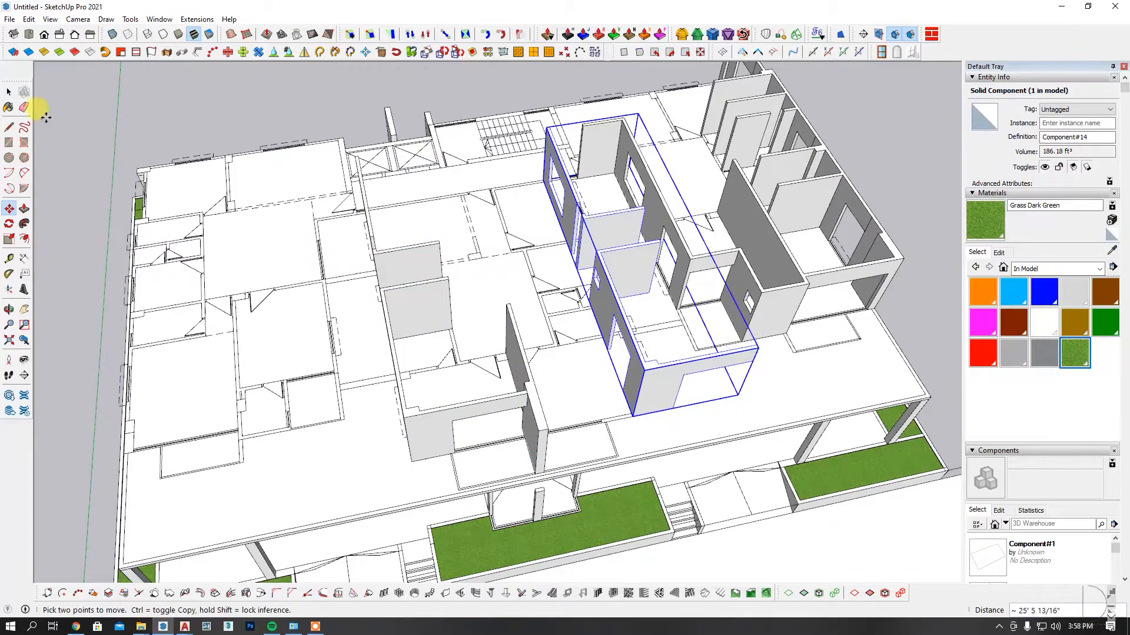
Flip the copied middle walls component so it mirrors the original.
key("space")
scroll(630, 373, "up", 1)
right_click(653, 380)
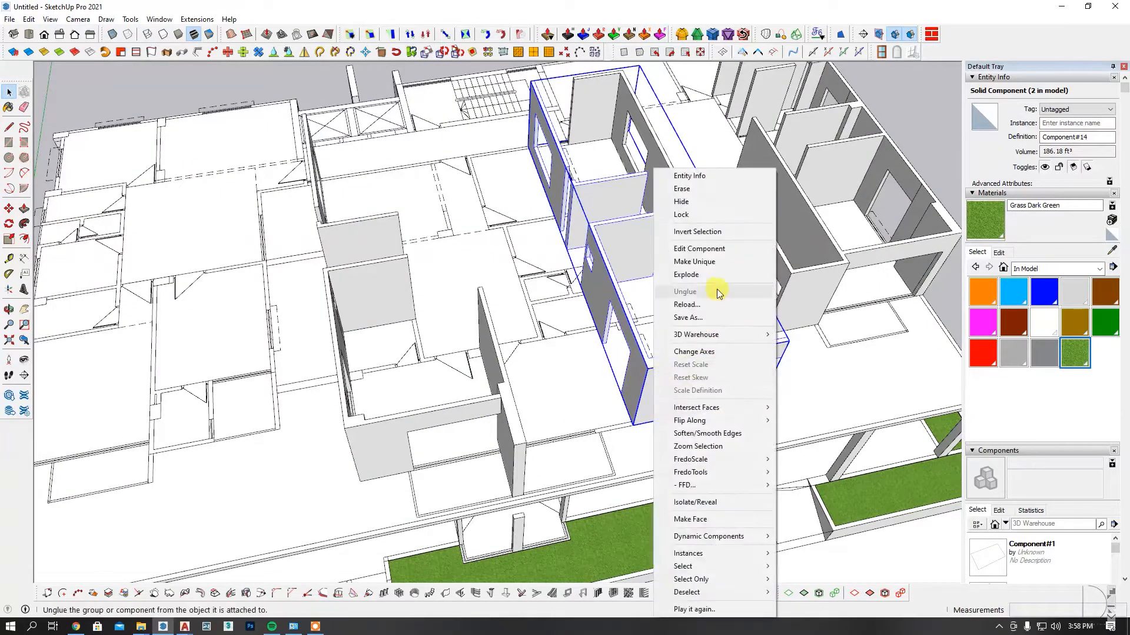
left_click(796, 421)
Move the flipped middle walls copy by its outer bottom corner about 9' 13/16" onto the matching plan corner beside the shared wall.
middle_click_drag(779, 405, 406, 369)
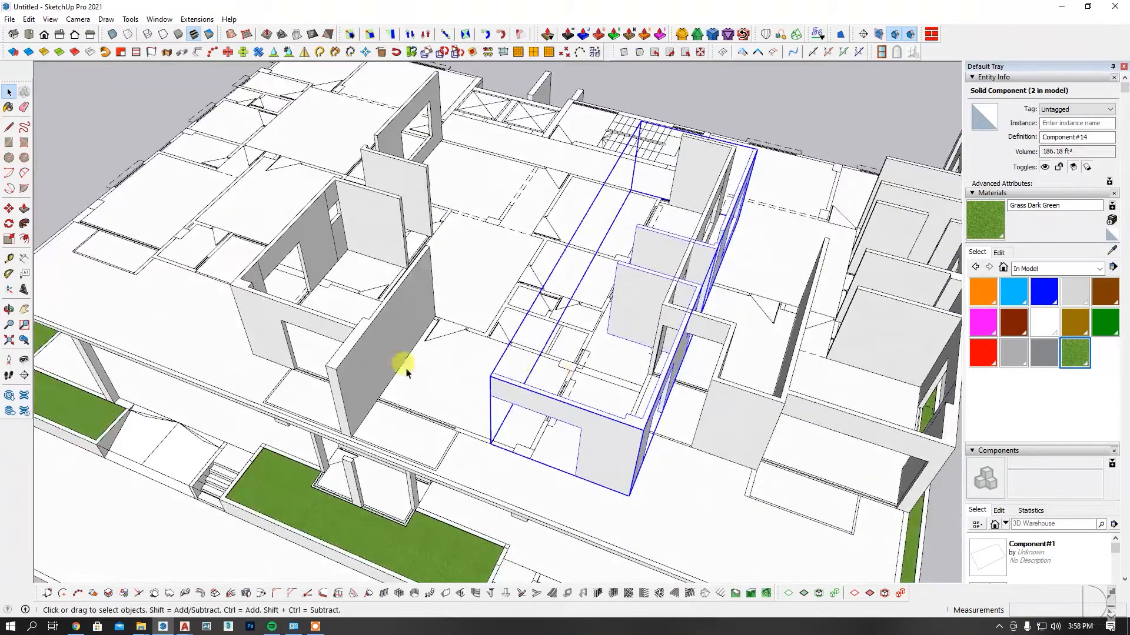
left_click(9, 210)
scroll(530, 457, "up", 2)
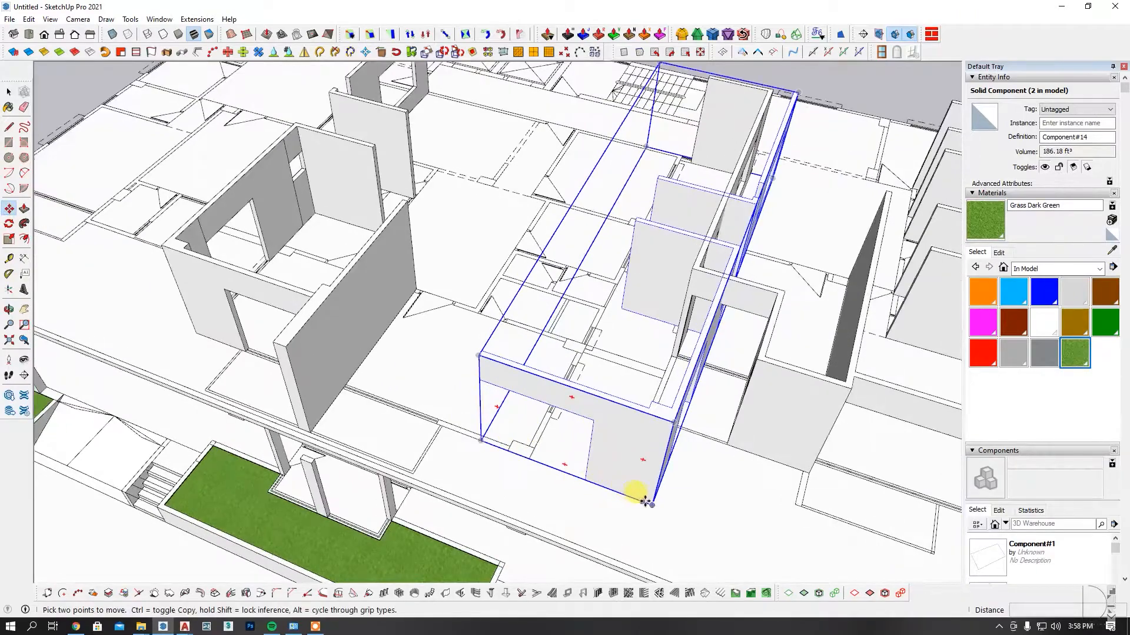
left_click(646, 503)
scroll(513, 456, "up", 4)
scroll(513, 453, "up", 2)
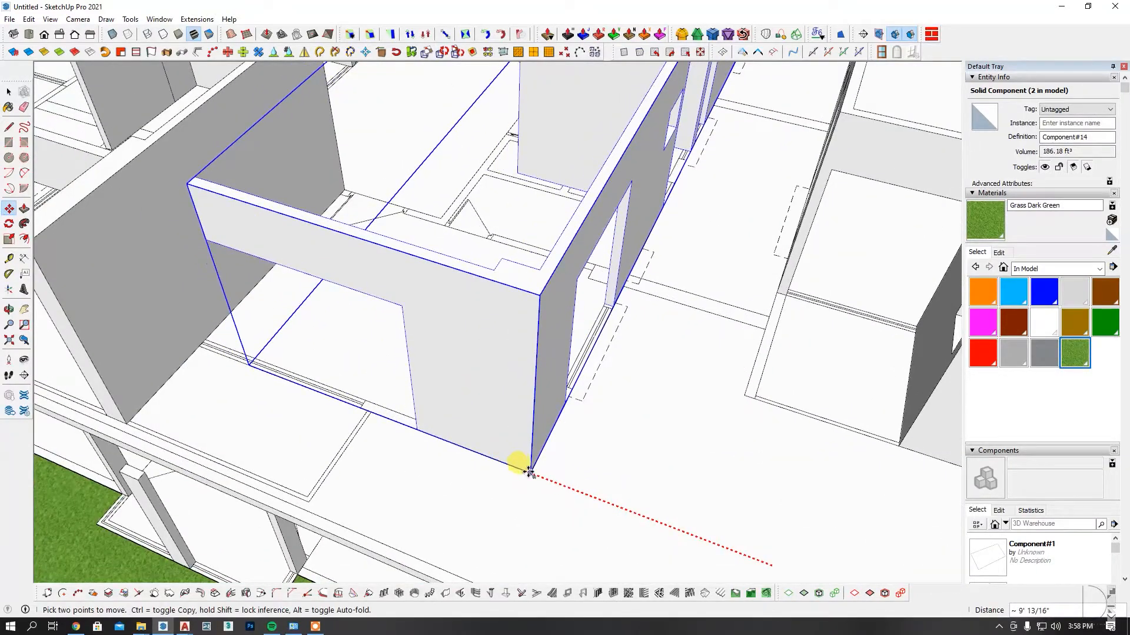
scroll(527, 448, "down", 4)
middle_click_drag(523, 450, 260, 489)
key("space")
Examine how the mirrored middle walls and openings match the floor plan and compare them with the original component.
scroll(671, 243, "up", 4)
middle_click_drag(672, 243, 491, 336)
scroll(544, 341, "down", 3)
scroll(469, 365, "down", 2)
left_click(879, 288)
scroll(464, 345, "up", 3)
scroll(463, 347, "up", 3)
scroll(492, 337, "down", 5)
middle_click_drag(590, 379, 788, 370)
scroll(788, 366, "down", 2)
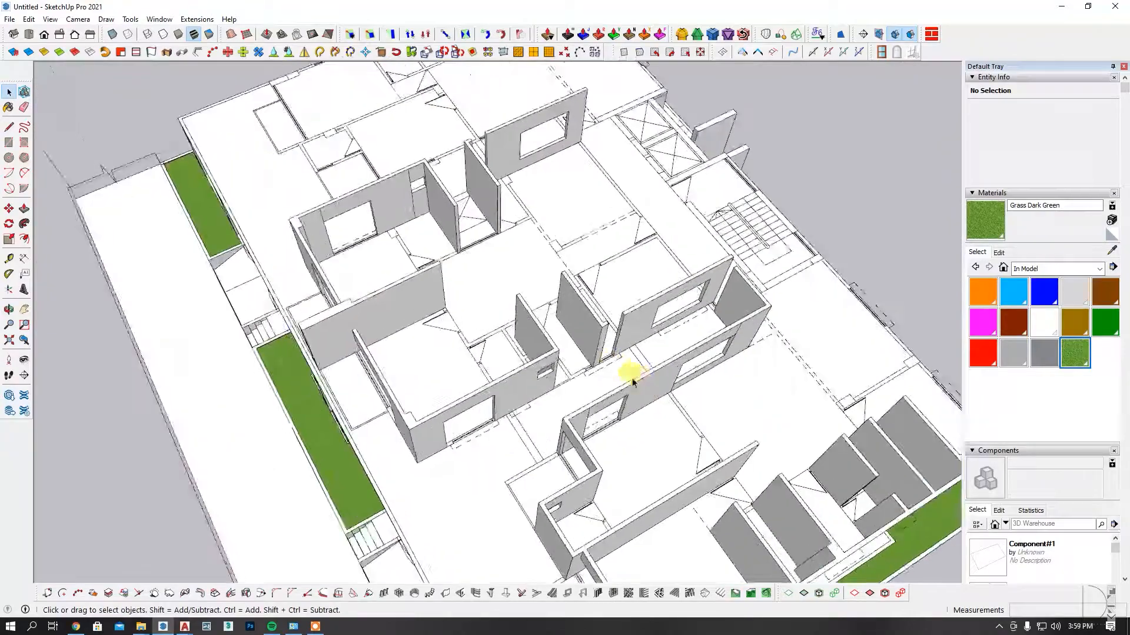
middle_click_drag(632, 377, 620, 299)
triple_click(570, 308)
middle_click_drag(542, 337, 663, 297)
left_click(662, 297)
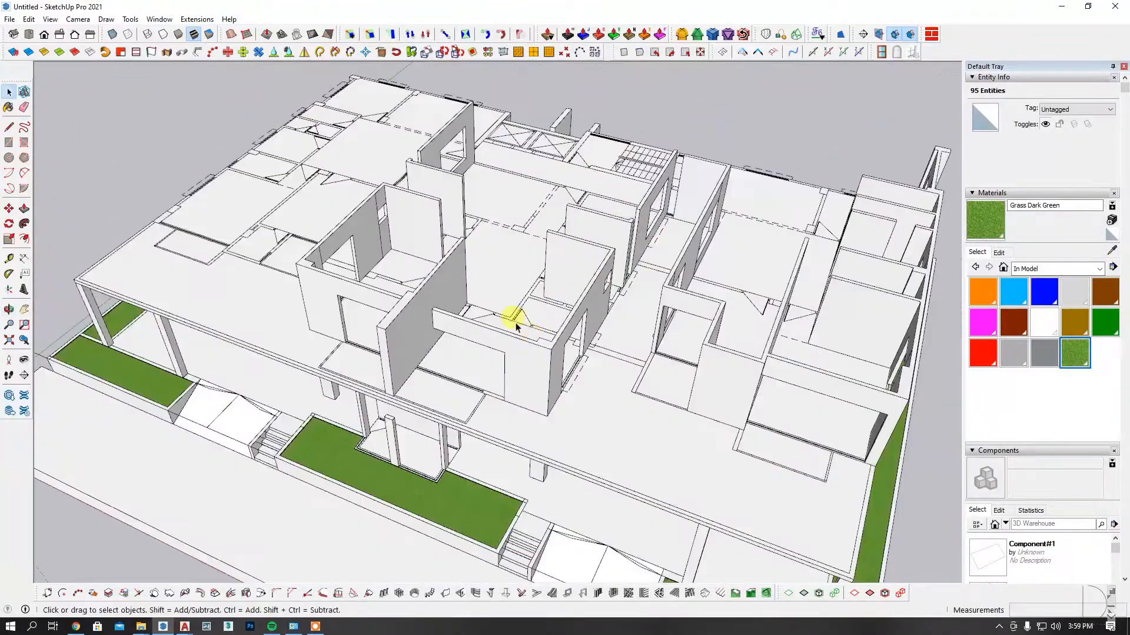
scroll(517, 325, "up", 3)
left_click(394, 184)
middle_click_drag(395, 184, 536, 220)
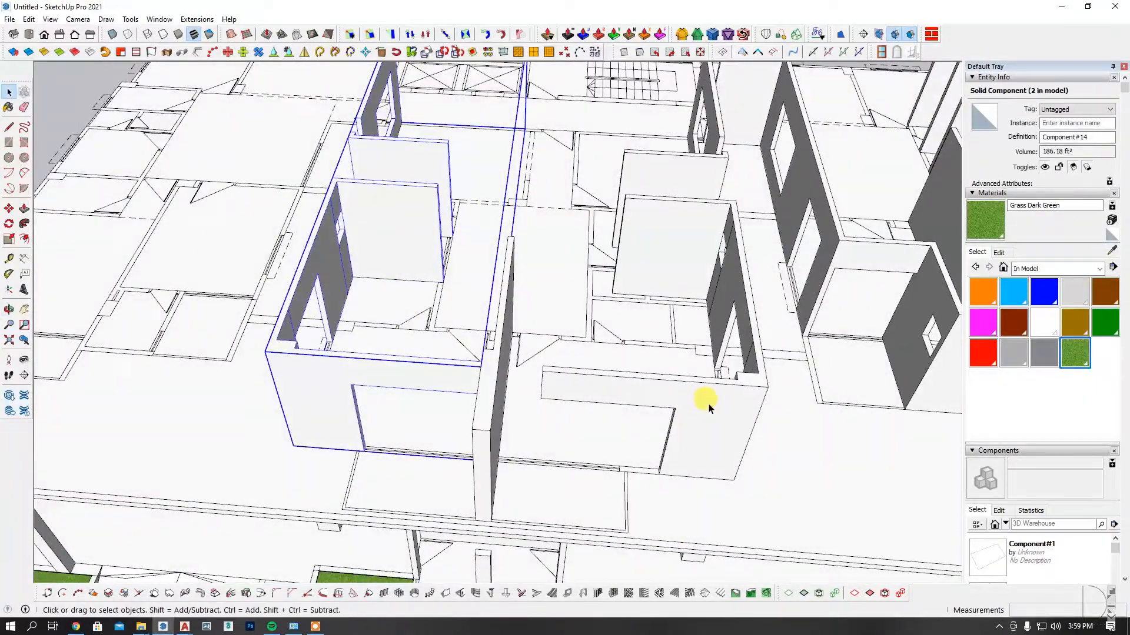
Make the mirrored copy of the middle walls component unique.
triple_click(708, 405)
left_click(371, 363)
middle_click_drag(725, 288, 542, 304)
left_click(544, 302)
left_click(586, 263)
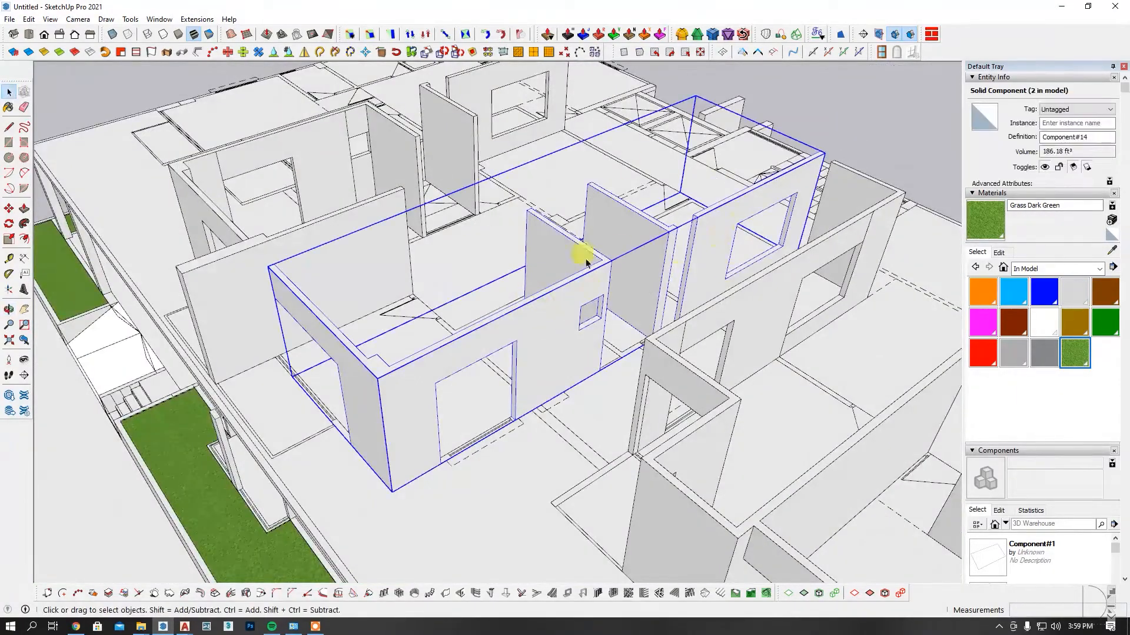
right_click(551, 320)
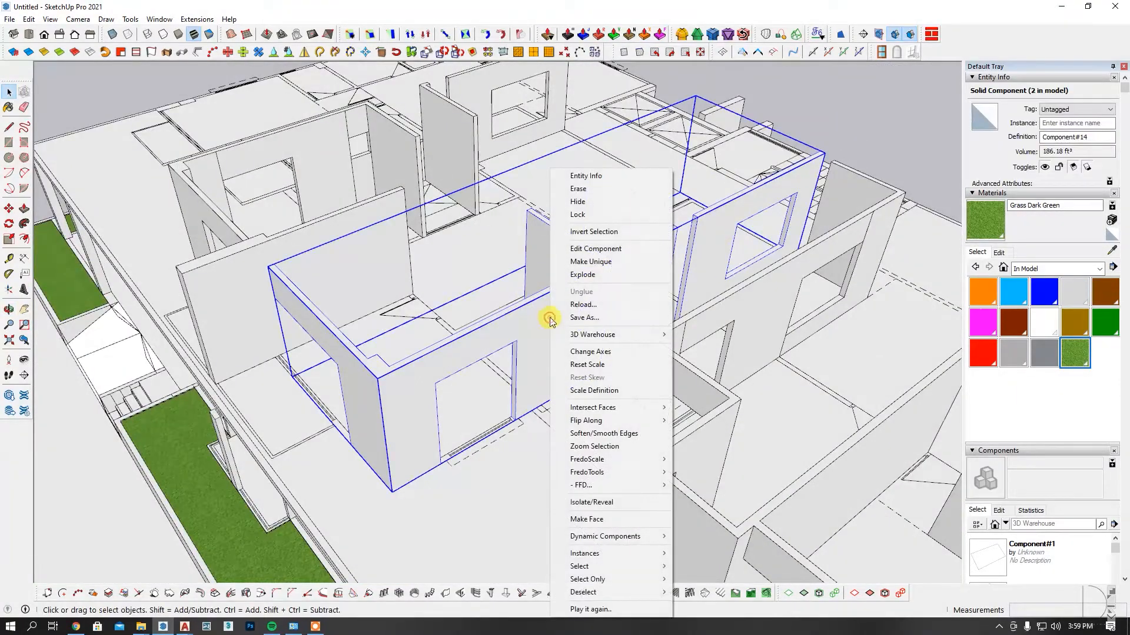
left_click(604, 268)
Open the unique walls component for editing and pull the front opening's jamb face 2' 7" into the opening.
middle_click_drag(608, 260, 726, 368)
scroll(615, 323, "up", 5)
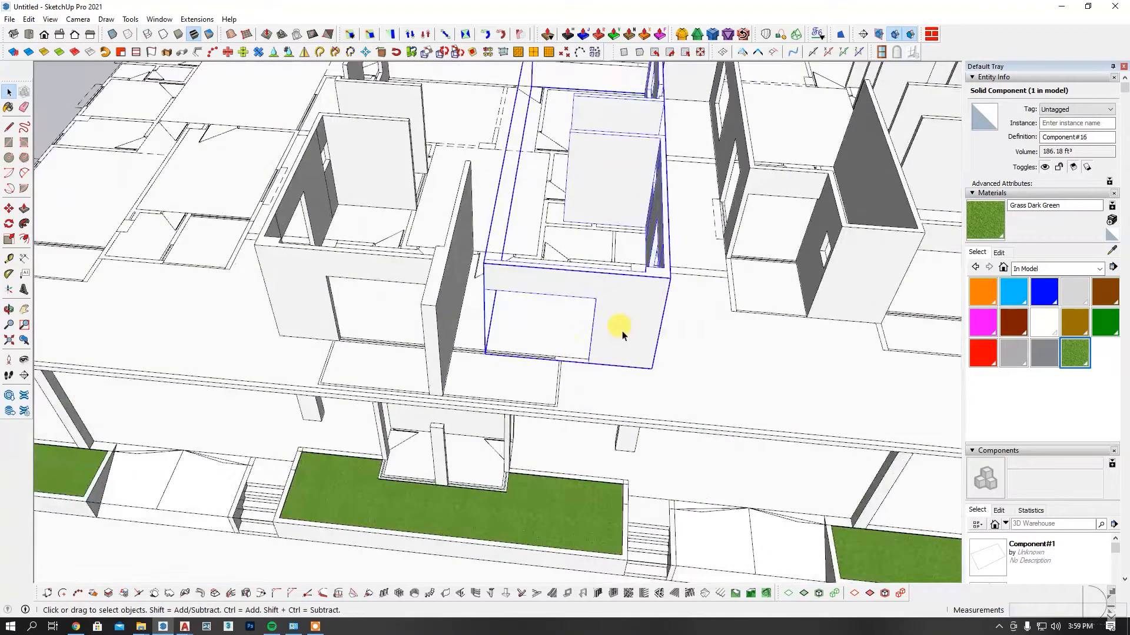
double_click(622, 333)
middle_click_drag(292, 259, 397, 273)
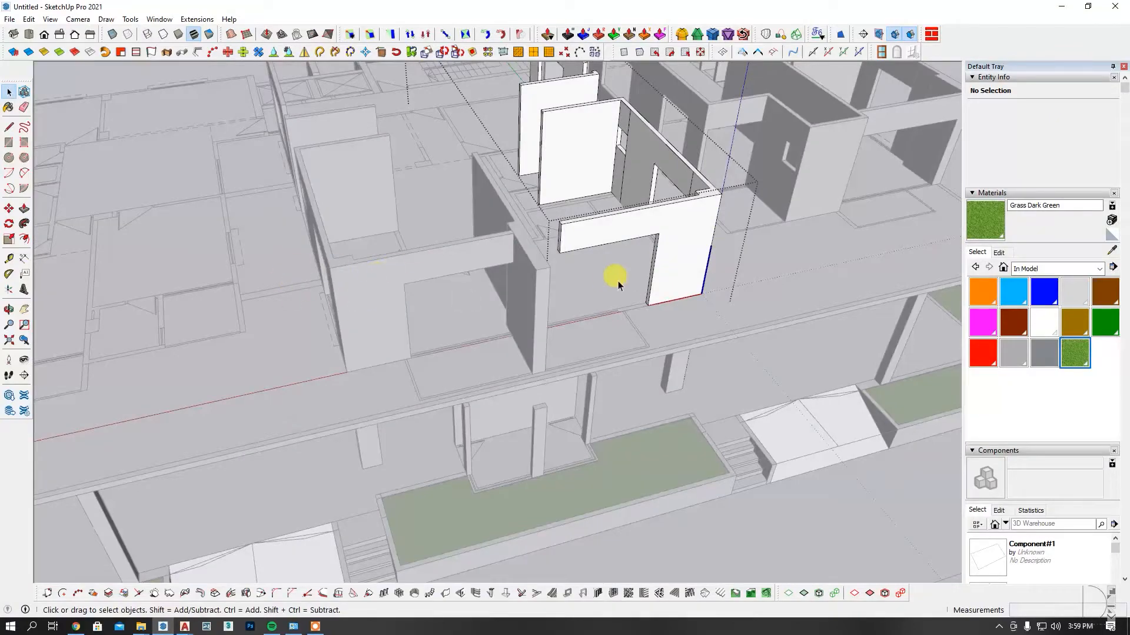
scroll(630, 291, "up", 6)
key("p")
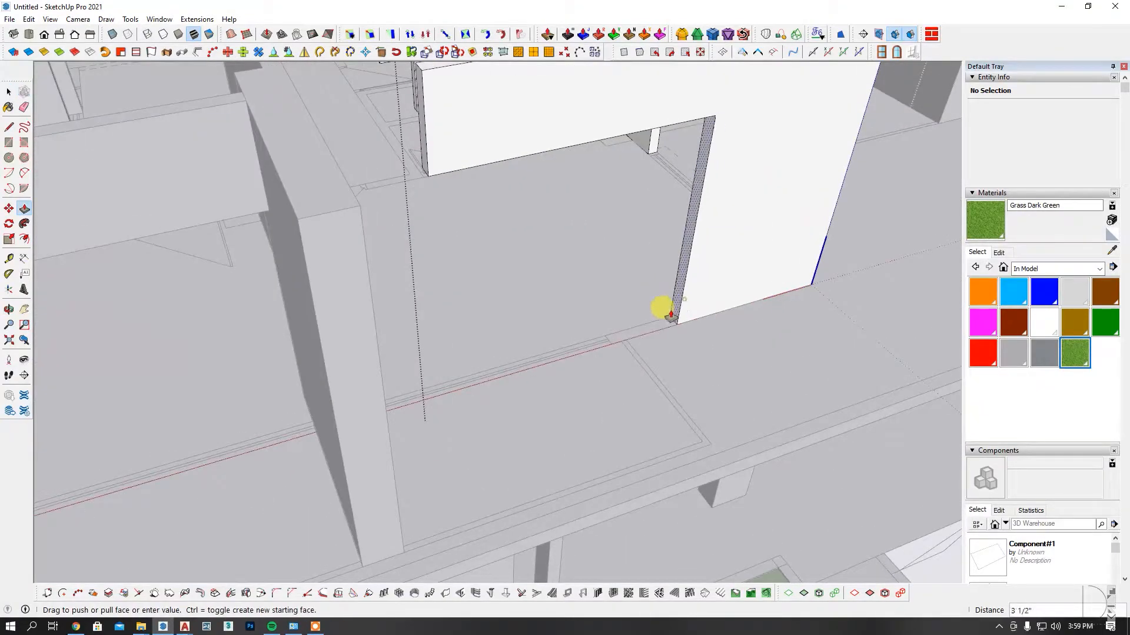
left_click(612, 349)
scroll(610, 350, "down", 4)
middle_click_drag(462, 220, 519, 262)
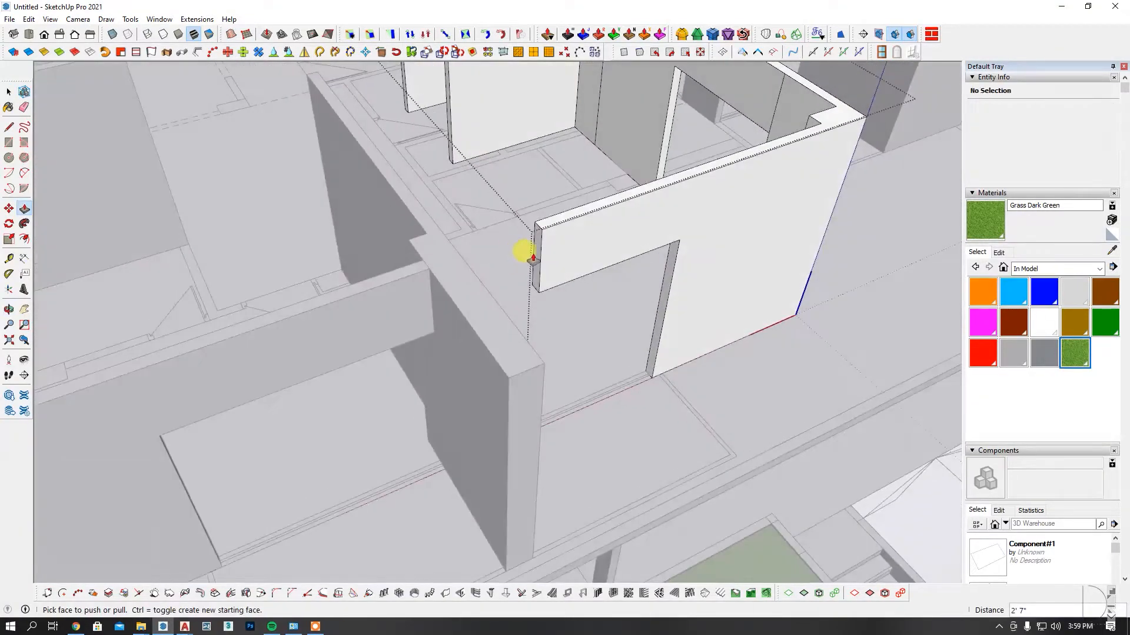
left_click(500, 316)
Examine the side wall's small window against the plan's dashed window outline, with the model's faces shown transparent.
middle_click_drag(497, 315, 505, 358)
scroll(478, 338, "up", 3)
key("x")
scroll(488, 413, "up", 1)
key("x")
scroll(430, 337, "up", 3)
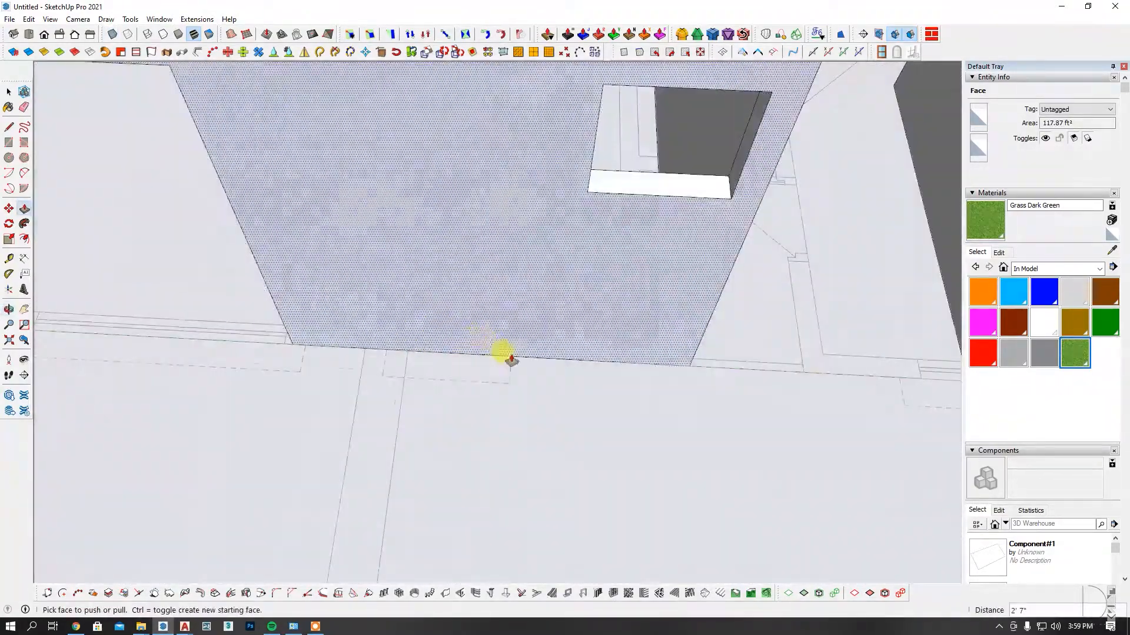
scroll(504, 358, "down", 2)
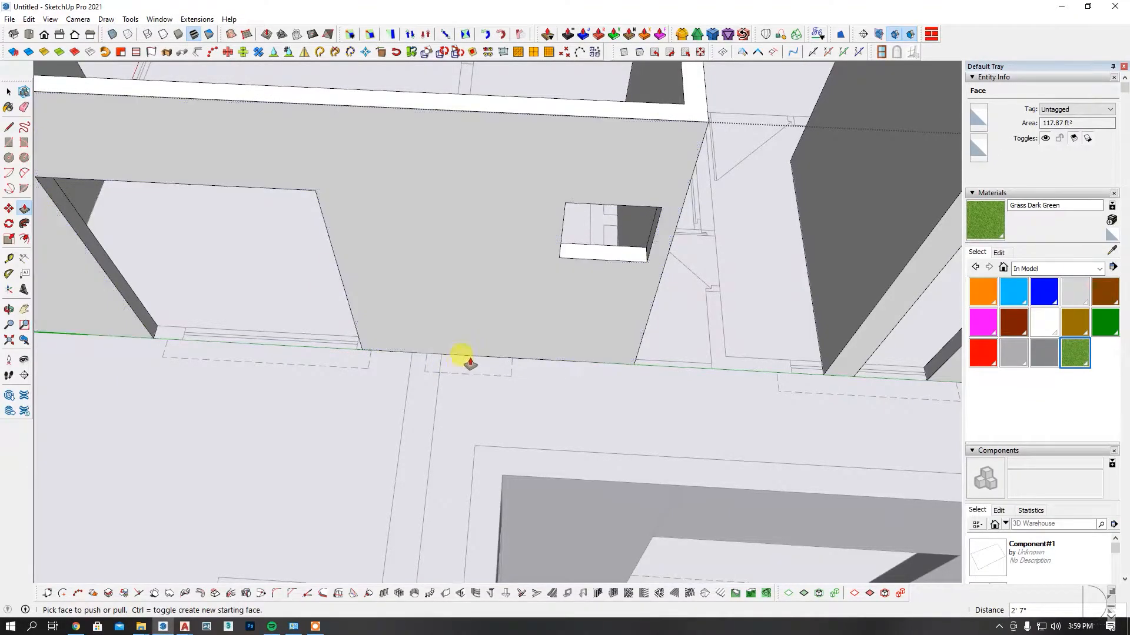
left_click(113, 35)
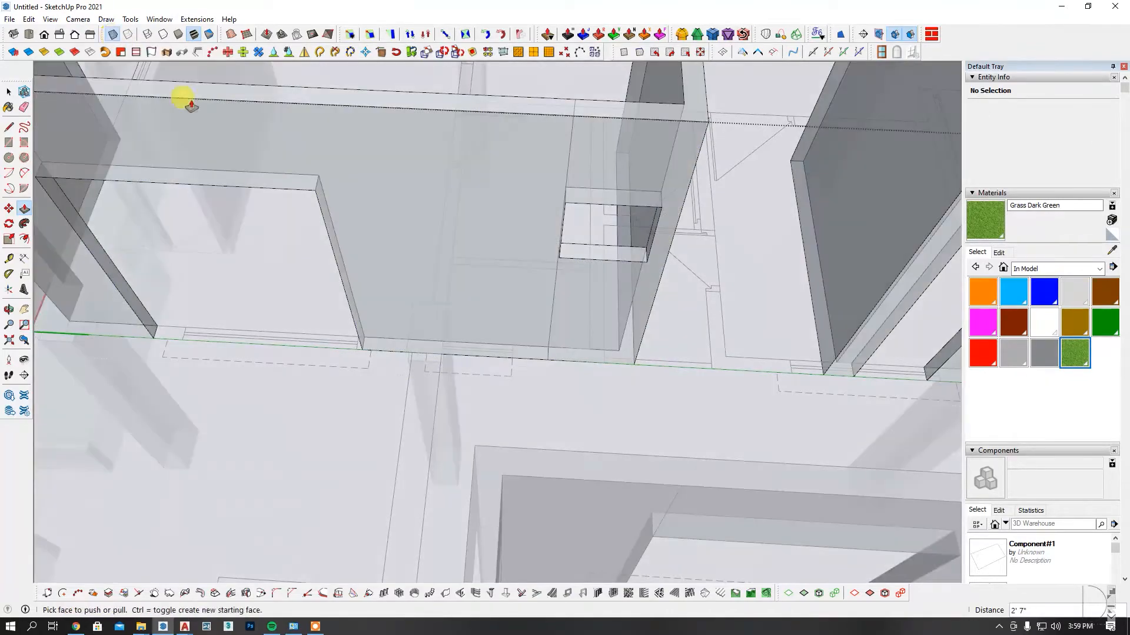
scroll(504, 355, "up", 3)
middle_click_drag(504, 356, 449, 411)
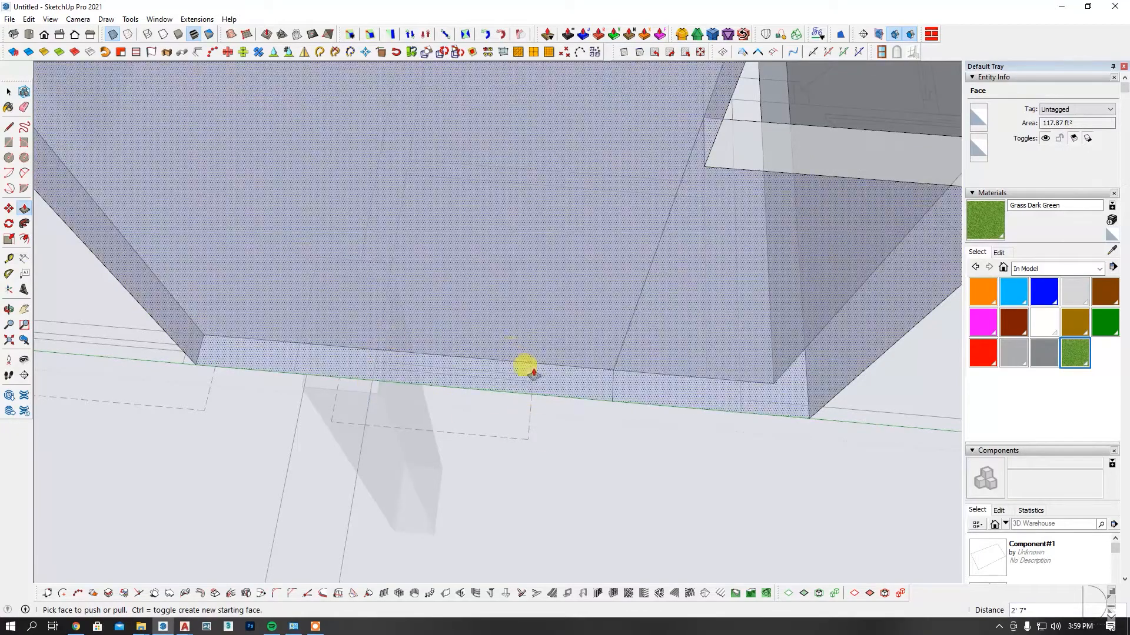
left_click(114, 35)
left_click(115, 34)
left_click(114, 34)
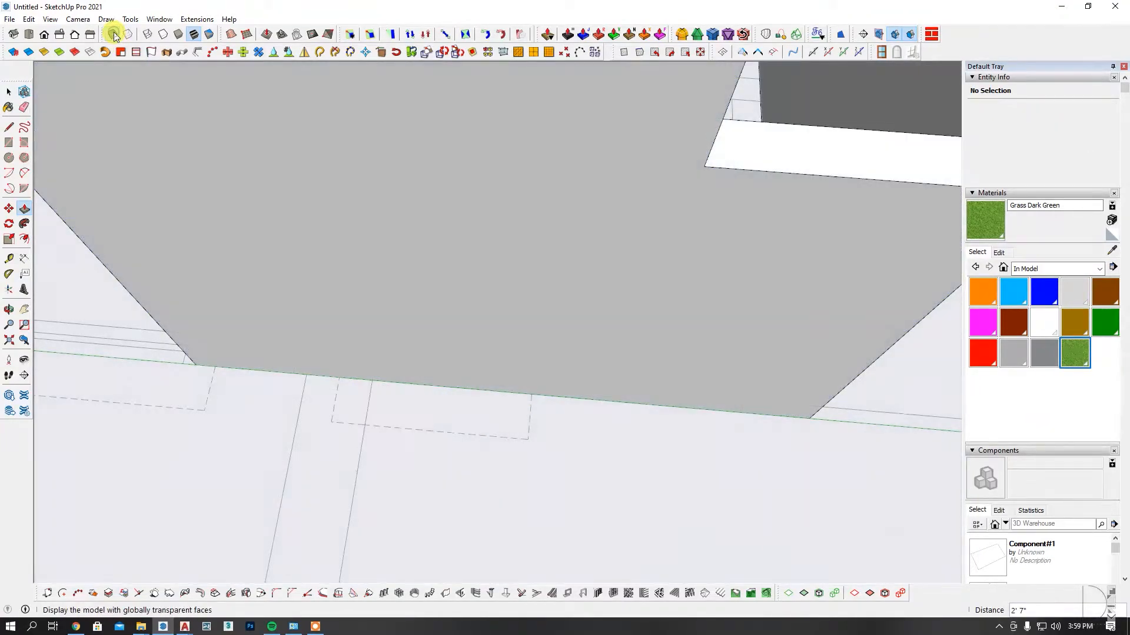
left_click(114, 34)
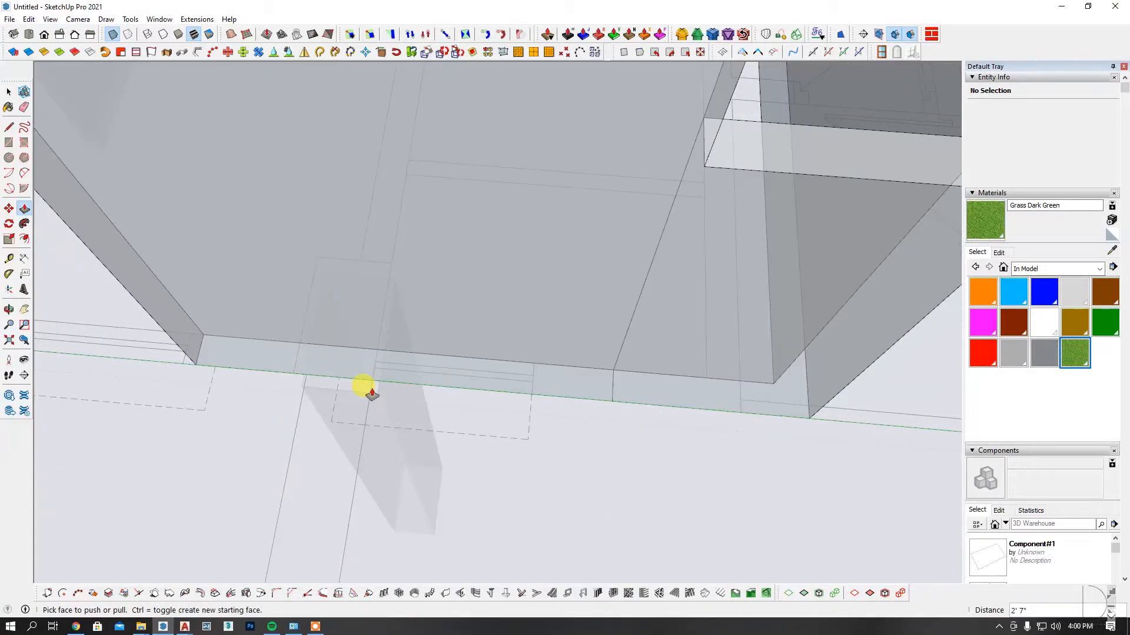
Shift the small window 3' along the side wall by pushing and pulling its two jamb faces, and turn off face transparency.
middle_click_drag(581, 404, 511, 156)
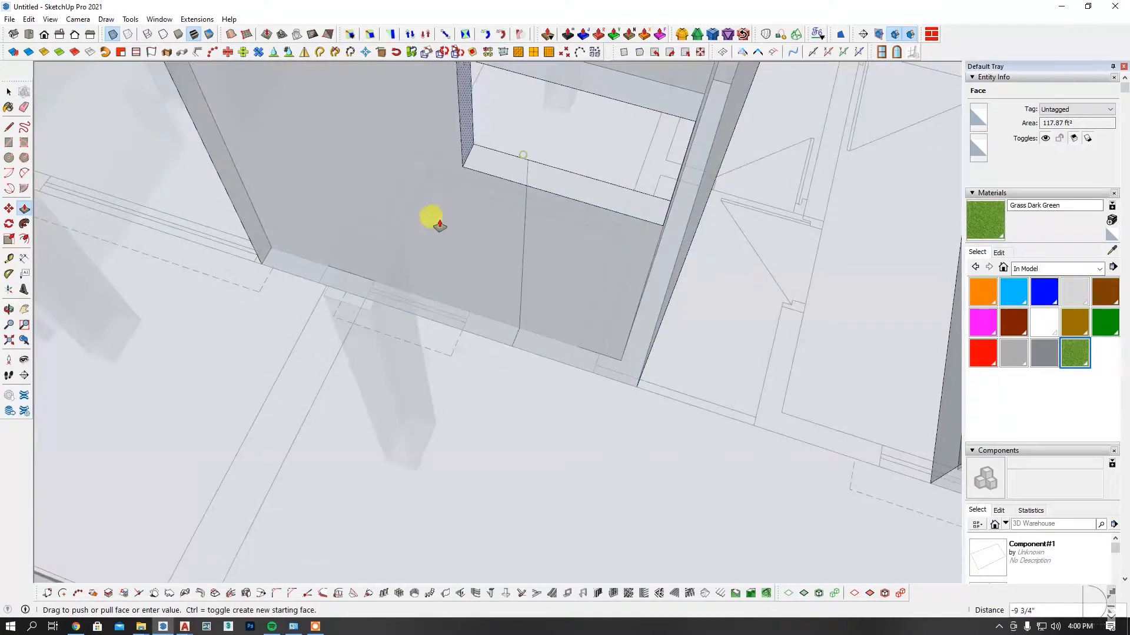
middle_click_drag(365, 302, 583, 281)
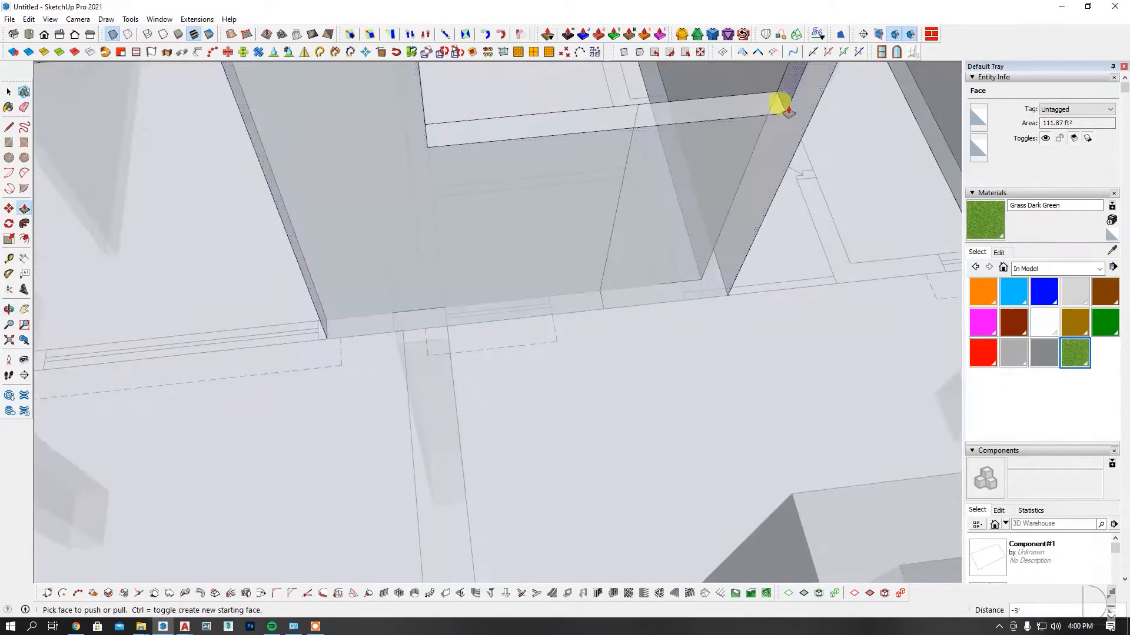
left_click(550, 316)
scroll(538, 330, "down", 3)
scroll(556, 227, "up", 1)
middle_click_drag(556, 227, 536, 235)
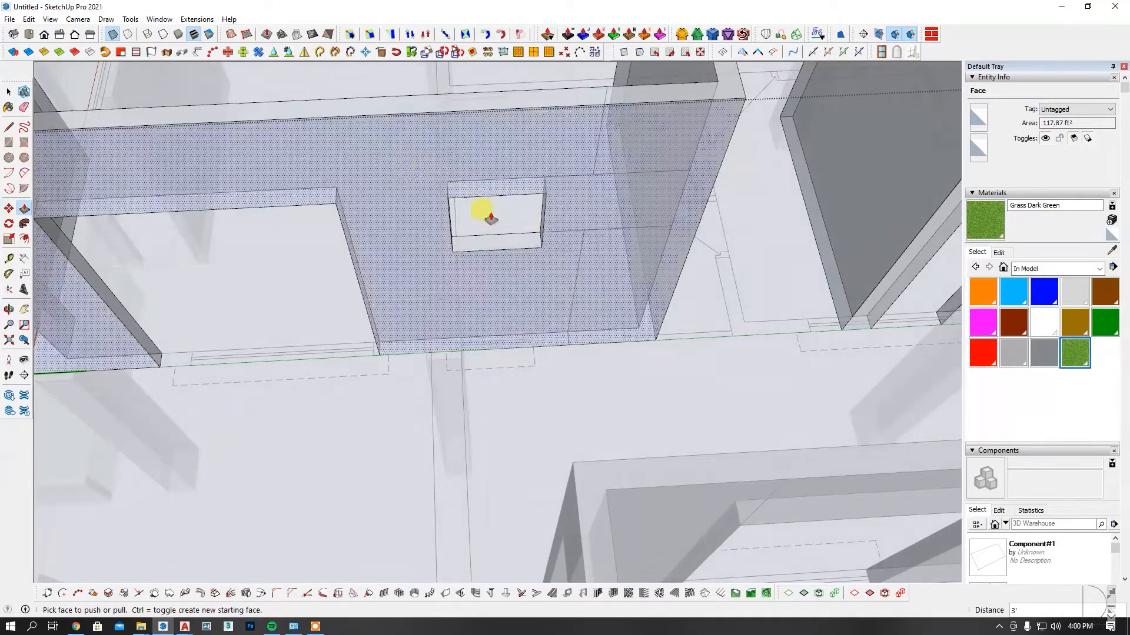
left_click(124, 34)
Push/pull the free end face of the interior partition wall about 2' to match the floor plan.
mouse_move(226, 288)
middle_mouse_down()
mouse_move(252, 315)
mouse_move(660, 323)
mouse_move(643, 148)
mouse_move(653, 144)
middle_mouse_up()
key("e")
scroll(629, 109, "down", 5)
mouse_move(586, 239)
middle_mouse_down()
mouse_move(676, 262)
mouse_move(426, 262)
mouse_move(429, 341)
mouse_move(686, 323)
mouse_move(900, 225)
mouse_move(378, 298)
mouse_move(542, 383)
mouse_move(912, 368)
middle_mouse_up()
scroll(692, 305, "up", 4)
scroll(644, 325, "down", 4)
scroll(817, 251, "up", 3)
mouse_move(818, 252)
middle_mouse_down()
mouse_move(553, 206)
mouse_move(553, 176)
mouse_move(653, 244)
middle_mouse_up()
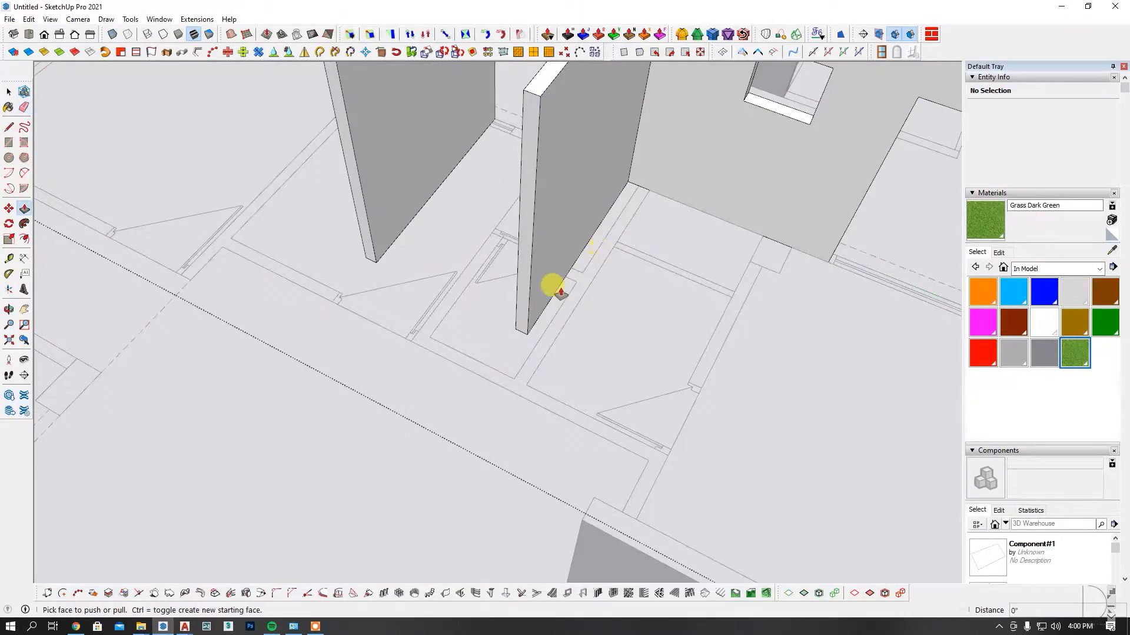
scroll(560, 282, "up", 2)
left_click(550, 275)
left_click(572, 315)
Select the partition wall with its short front return and move it along the front wall line onto its plan position.
middle_click_drag(548, 307, 836, 303)
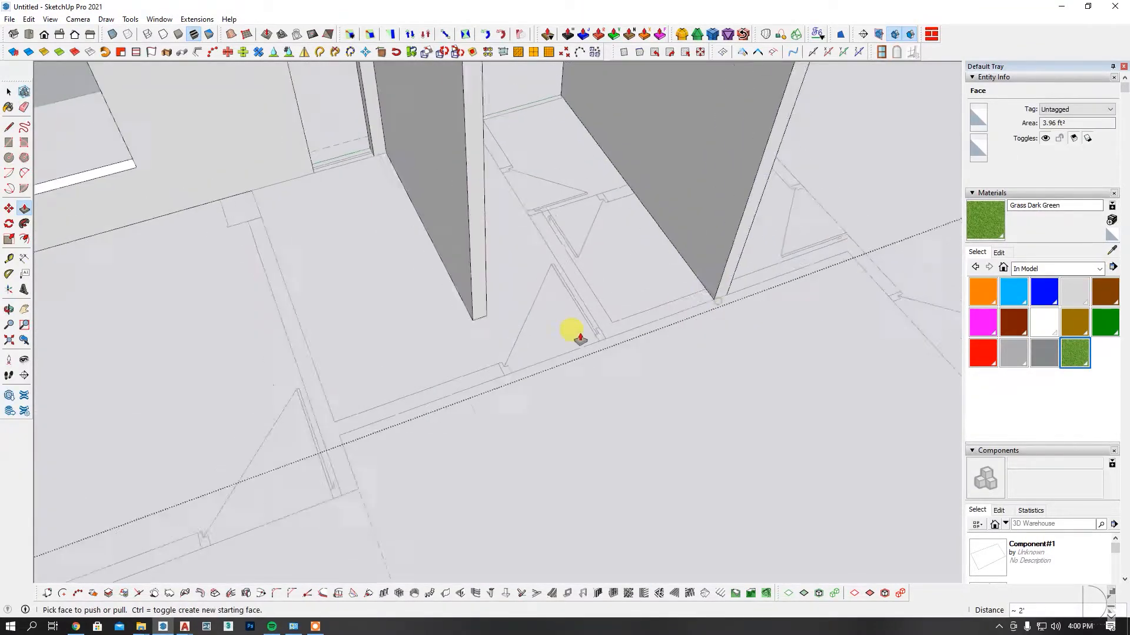
scroll(572, 328, "down", 5)
middle_click_drag(673, 320, 353, 376)
scroll(450, 436, "up", 2)
middle_click_drag(458, 446, 322, 257)
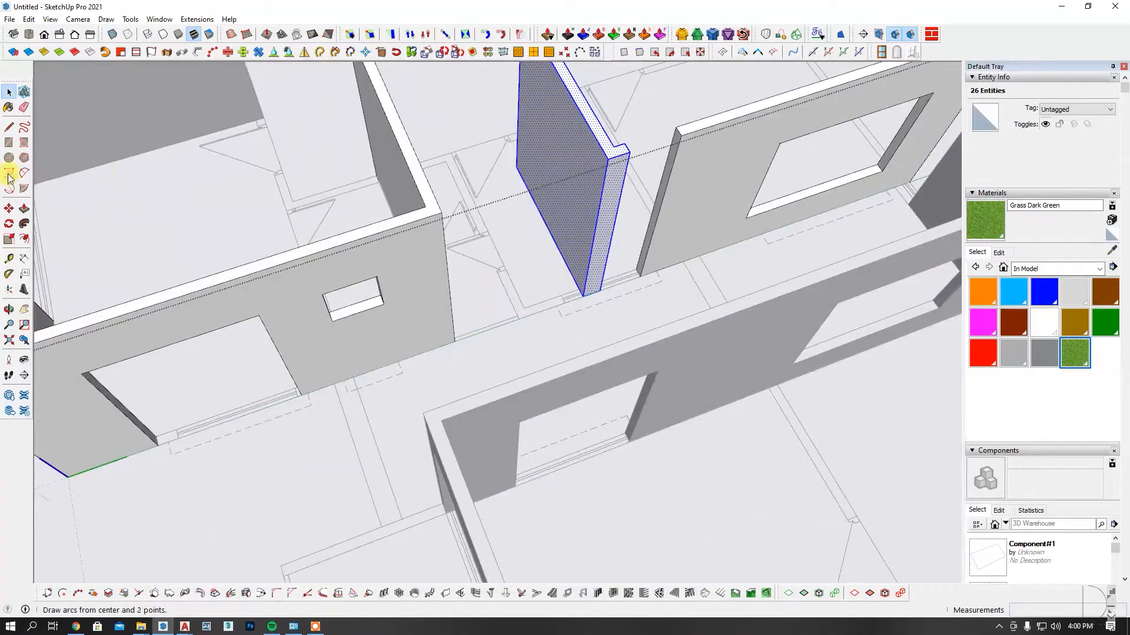
scroll(581, 284, "up", 5)
left_click(562, 277)
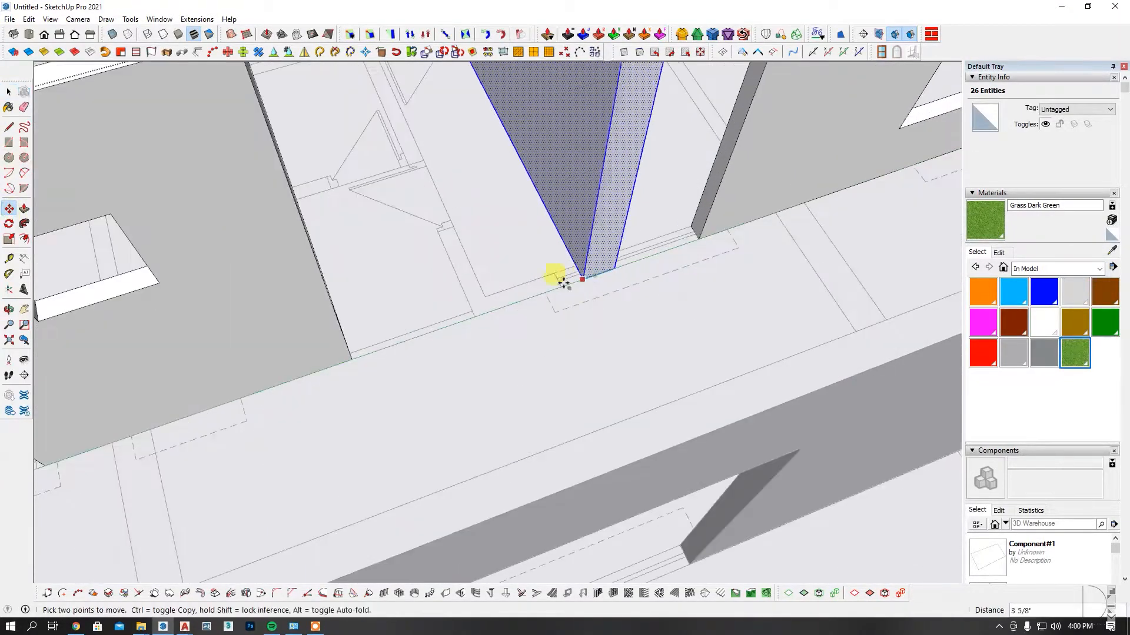
left_click(477, 316)
Pull the end face of the moved wall's short front return 1' 4 1/2" to the edge of the plan's window opening.
scroll(498, 358, "down", 5)
mouse_move(498, 360)
middle_mouse_down()
mouse_move(495, 390)
mouse_move(557, 439)
mouse_move(632, 285)
mouse_move(505, 343)
middle_mouse_up()
scroll(503, 347, "up", 3)
key("p")
left_click(504, 395)
scroll(507, 393, "down", 5)
middle_click_drag(729, 327, 722, 378)
scroll(393, 298, "up", 4)
scroll(394, 300, "up", 3)
left_click(428, 266)
left_click(467, 299)
scroll(420, 319, "down", 3)
scroll(722, 378, "up", 3)
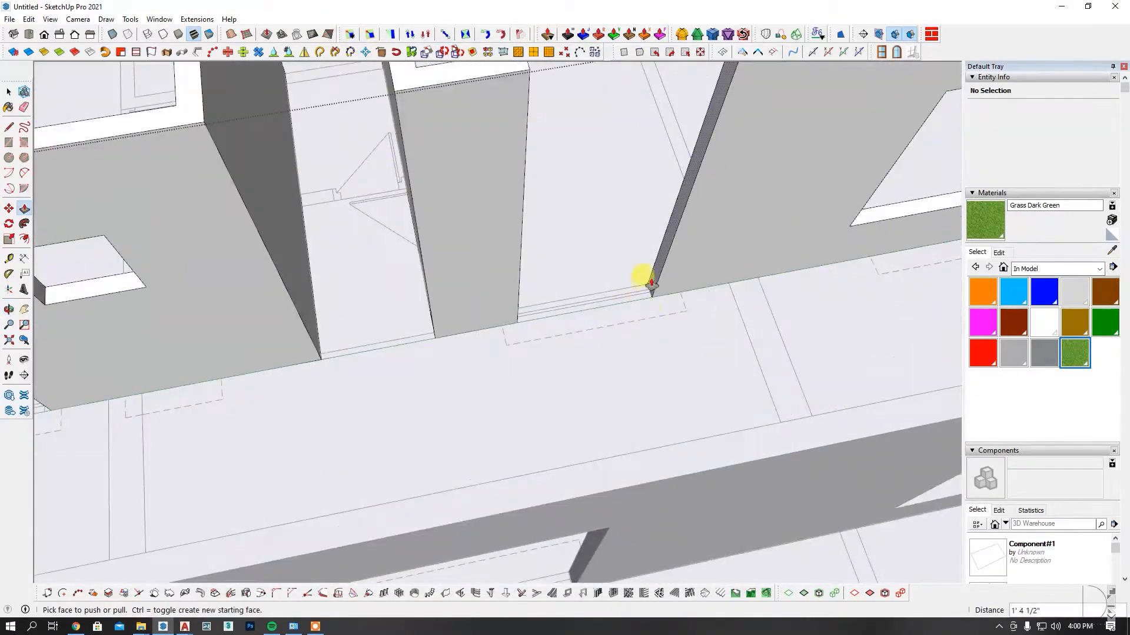
Push/pull the opposite jamb face of the same front opening 1' 1/4" to the plan's window edge.
left_click(647, 279)
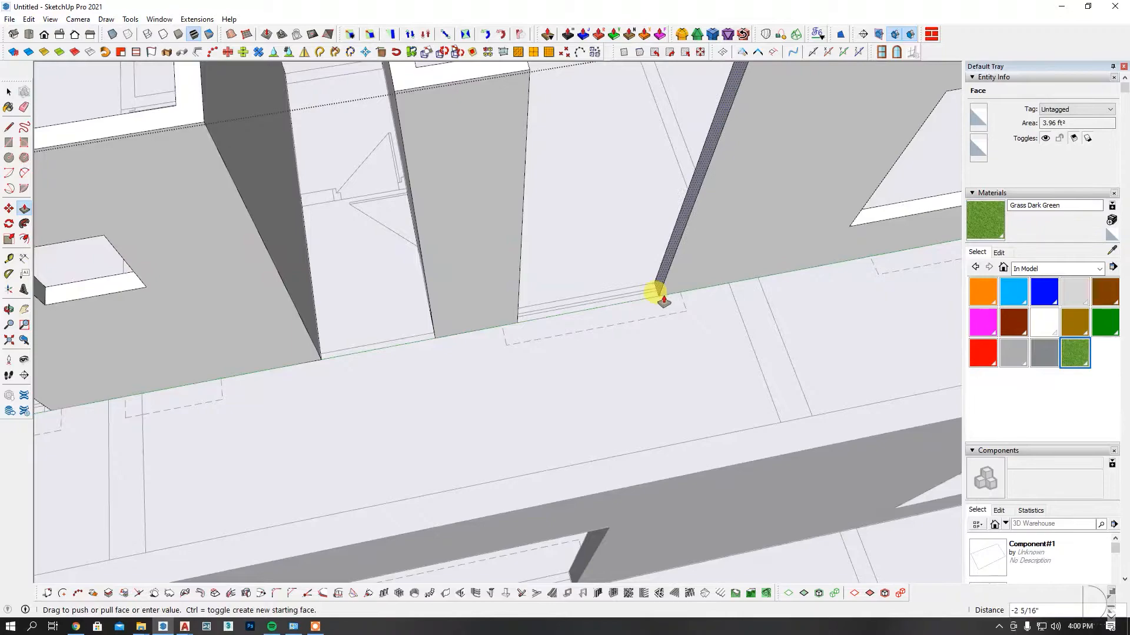
scroll(658, 298, "up", 2)
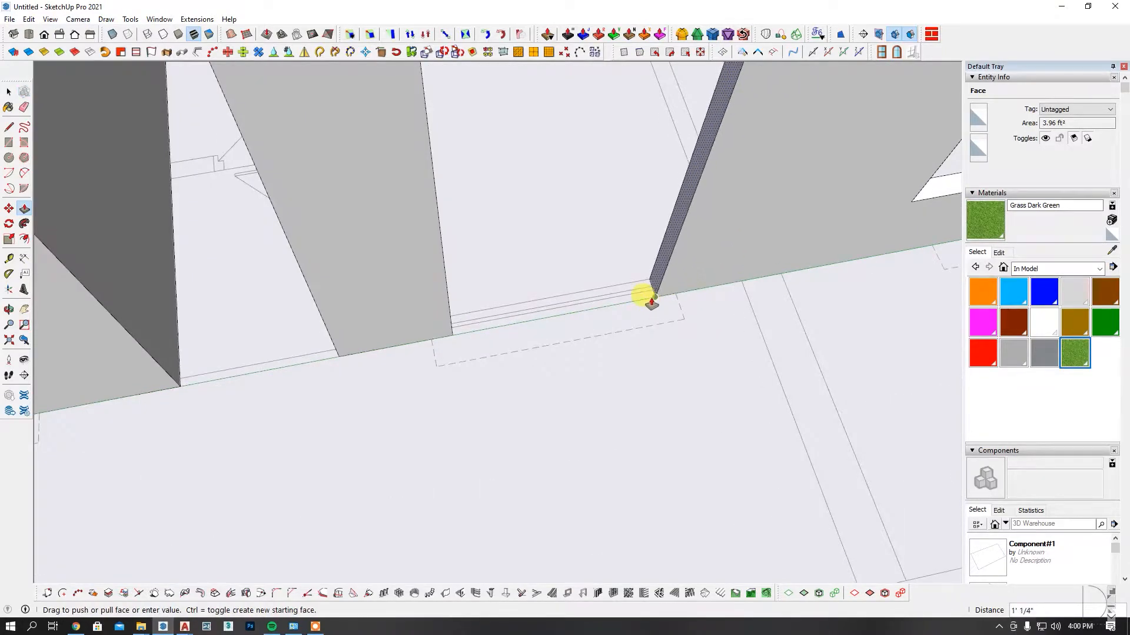
left_click(652, 303)
With faces shown transparent, align the large window's jambs with its plan outline using a 1' 10" push/pull, and turn transparency off again.
scroll(449, 353, "down", 5)
scroll(530, 365, "up", 4)
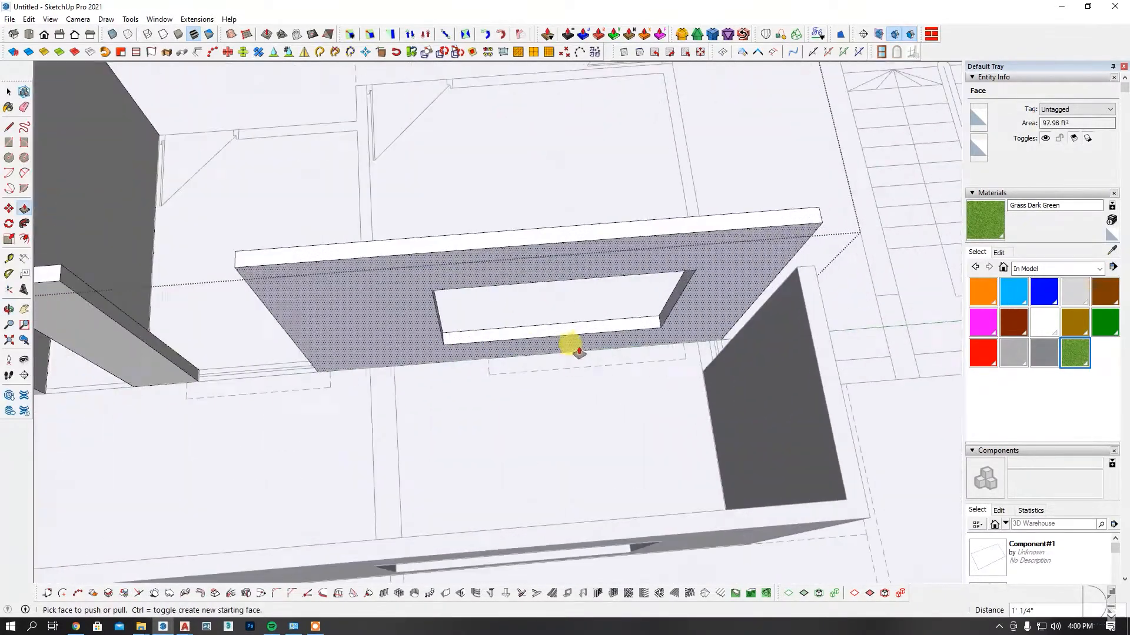
middle_click_drag(636, 318, 613, 298)
scroll(610, 300, "up", 3)
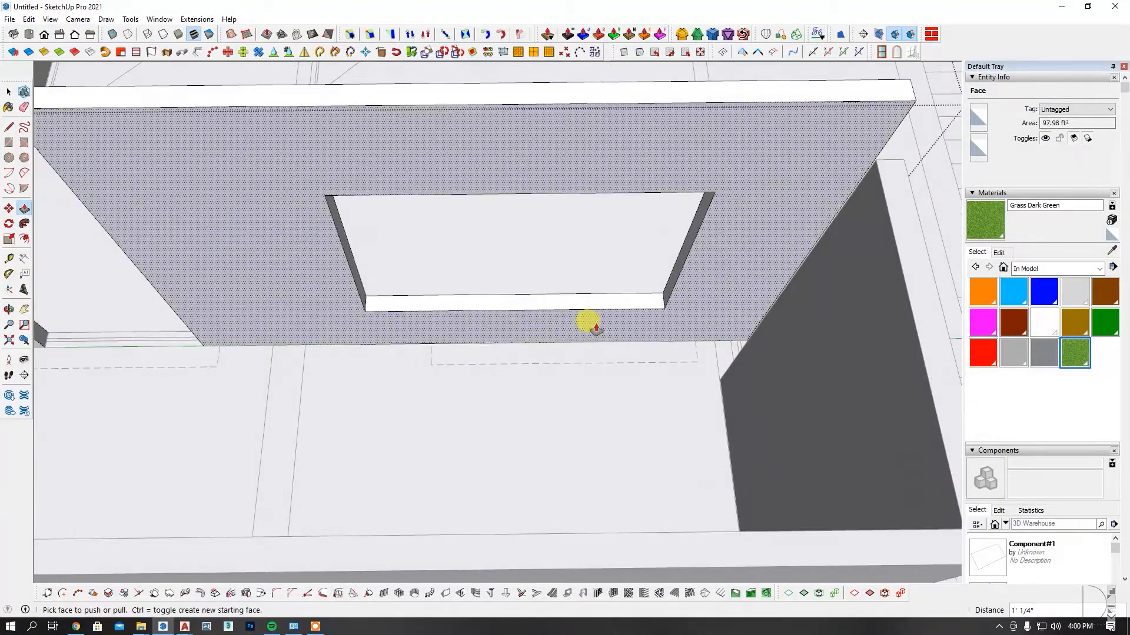
left_click(112, 34)
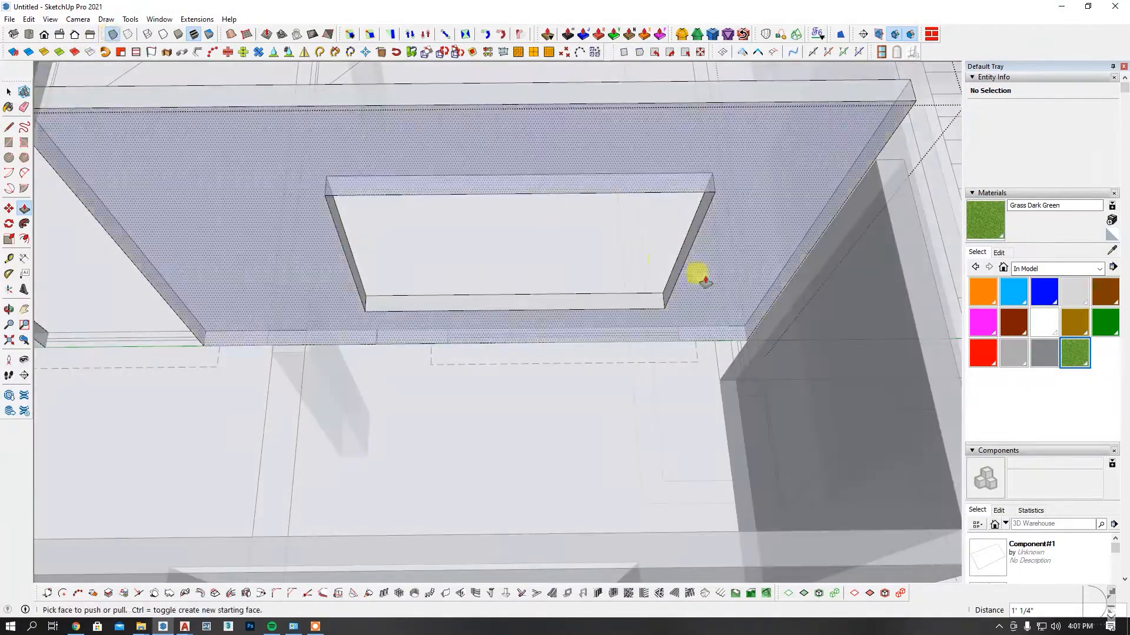
scroll(656, 261, "up", 5)
key("Escape")
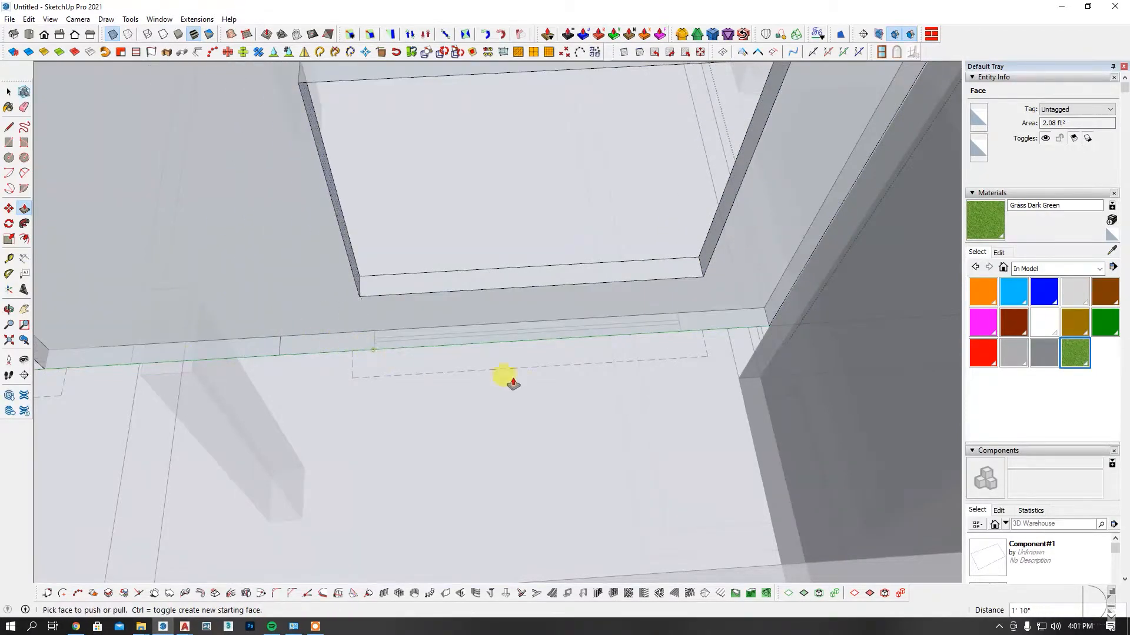
scroll(454, 373, "down", 5)
middle_click_drag(549, 373, 565, 328)
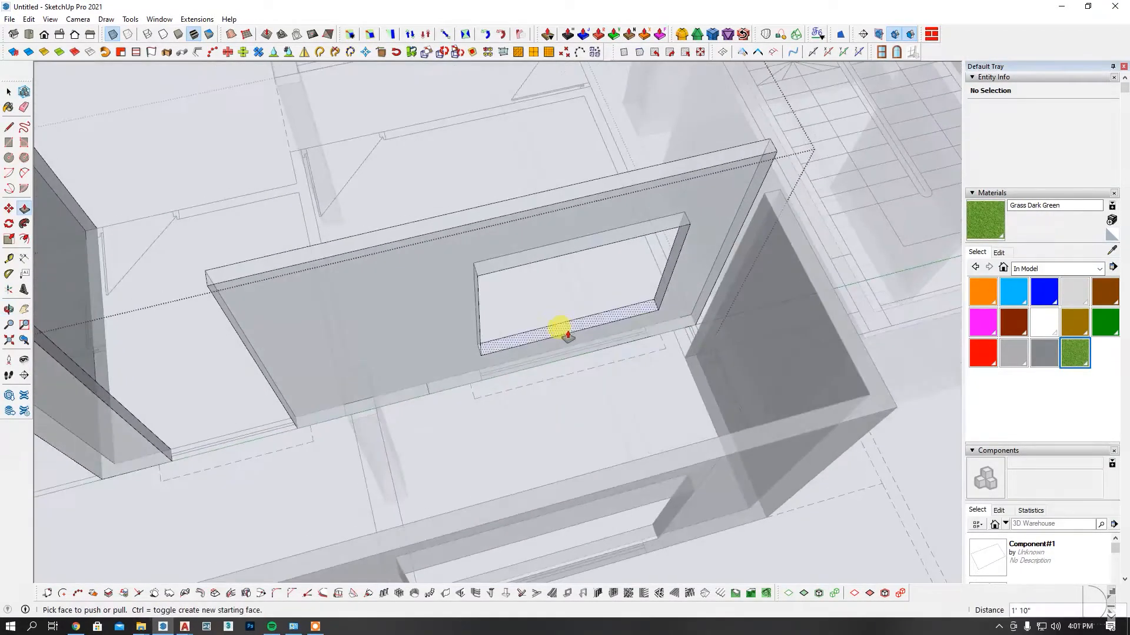
left_click(113, 36)
Close the walls component and examine the adapted walls and the remaining front opening against the floor plan.
scroll(471, 282, "down", 4)
middle_click_drag(471, 282, 387, 307)
scroll(604, 282, "down", 5)
scroll(577, 441, "up", 5)
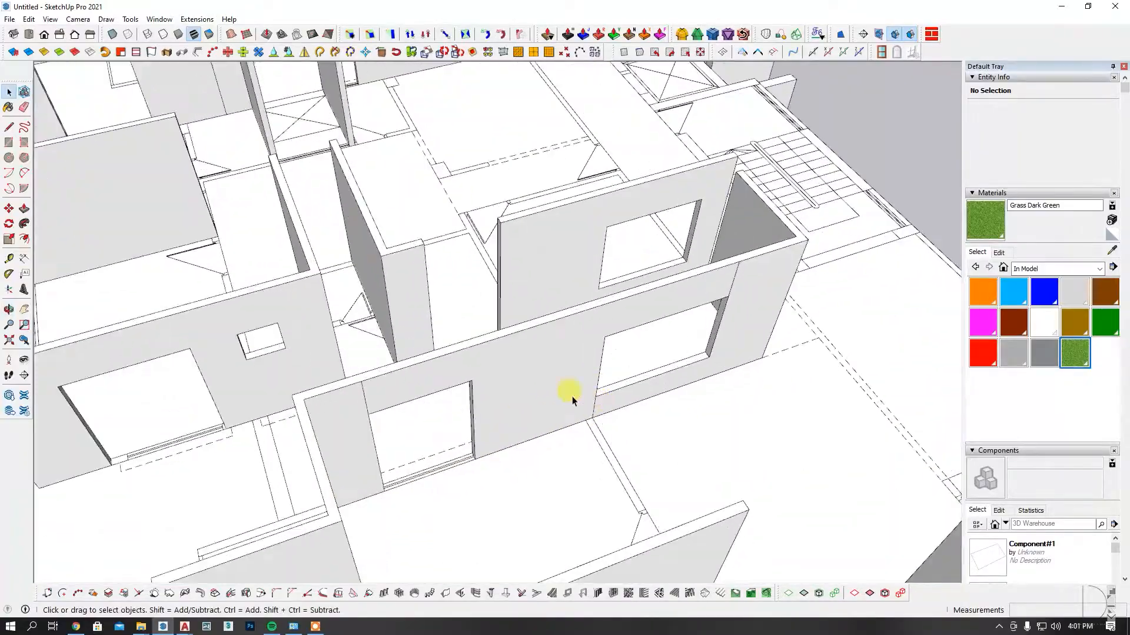
scroll(572, 398, "down", 2)
middle_click_drag(517, 394, 376, 460)
scroll(396, 388, "up", 3)
middle_click_drag(398, 373, 267, 349)
scroll(283, 330, "up", 2)
middle_click_drag(294, 300, 575, 396, "shift")
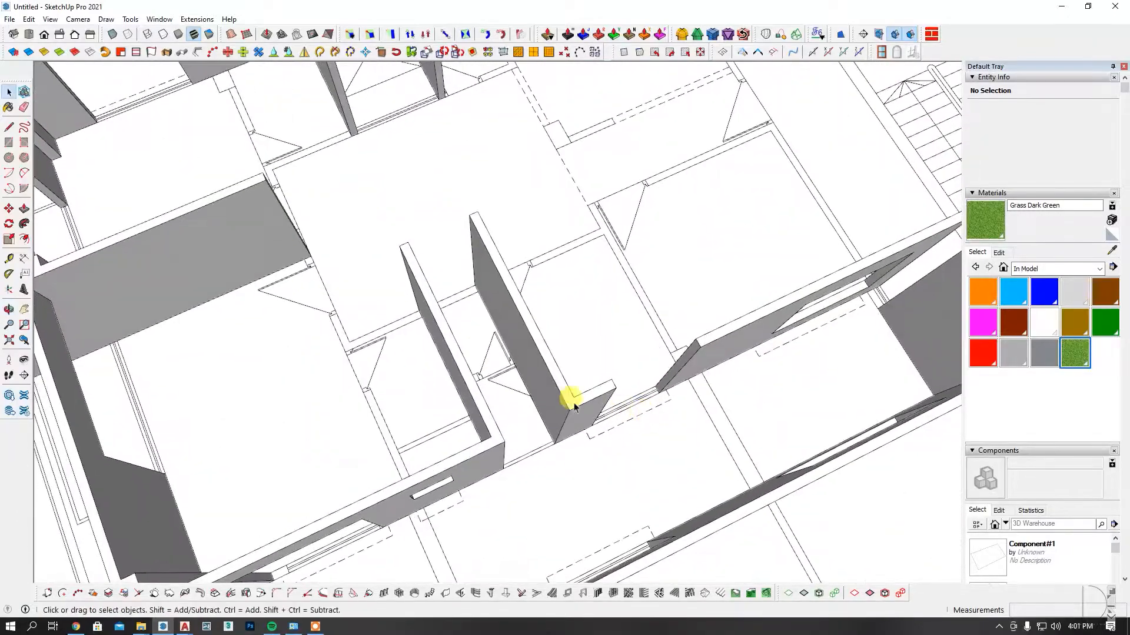
scroll(522, 378, "up", 5)
middle_click_drag(453, 363, 324, 314)
scroll(469, 361, "up", 4)
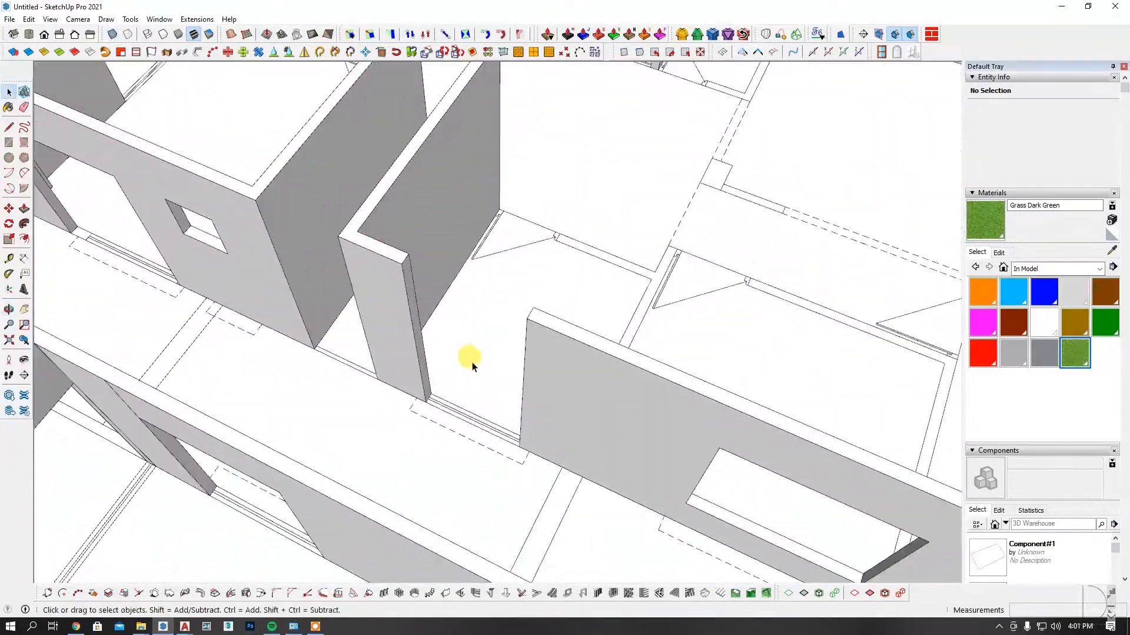
Open the walls component and build a 60" high window with a 24" sill in the front opening, extending jamb faces across and erasing seam edges.
double_click(414, 363)
scroll(444, 390, "up", 3)
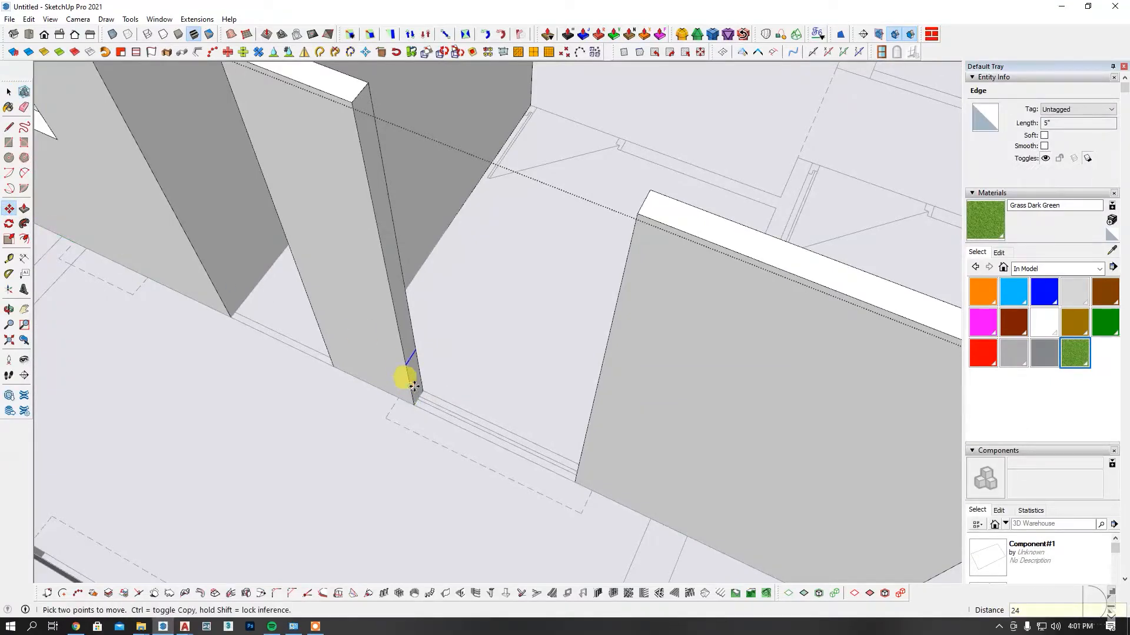
middle_click_drag(412, 385, 373, 353)
key("super")
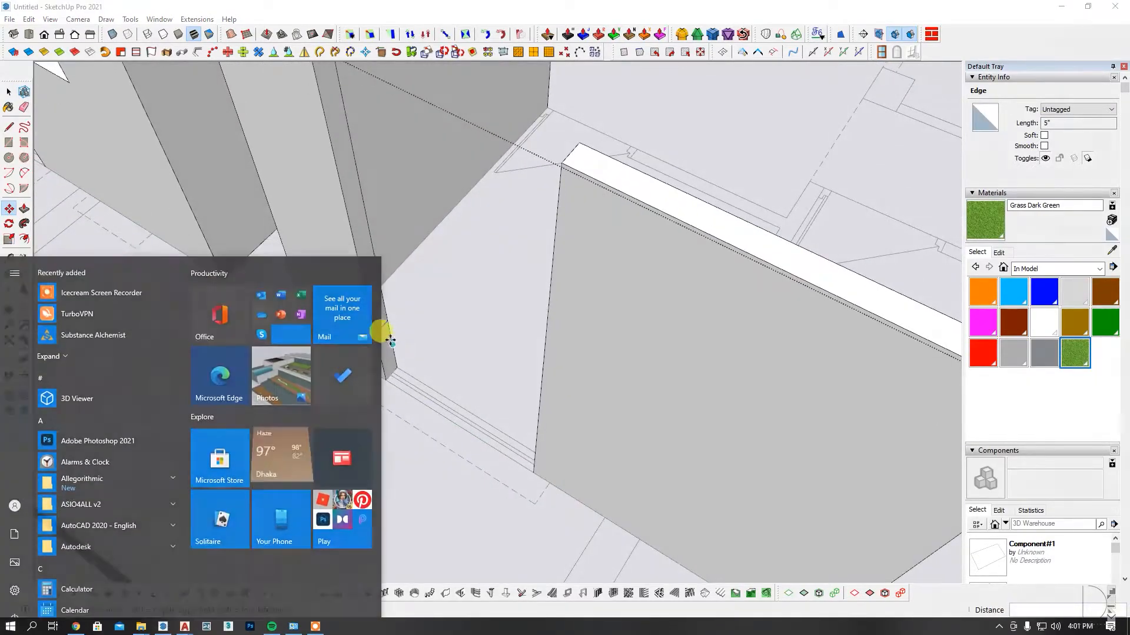
left_click(390, 341)
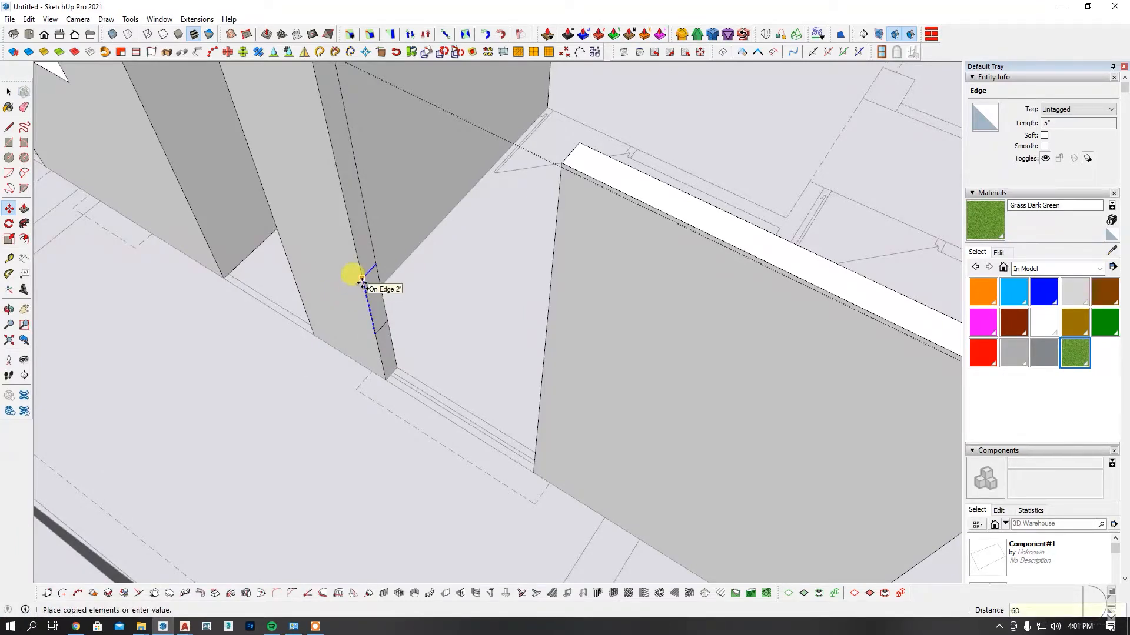
middle_click_drag(360, 310, 359, 328)
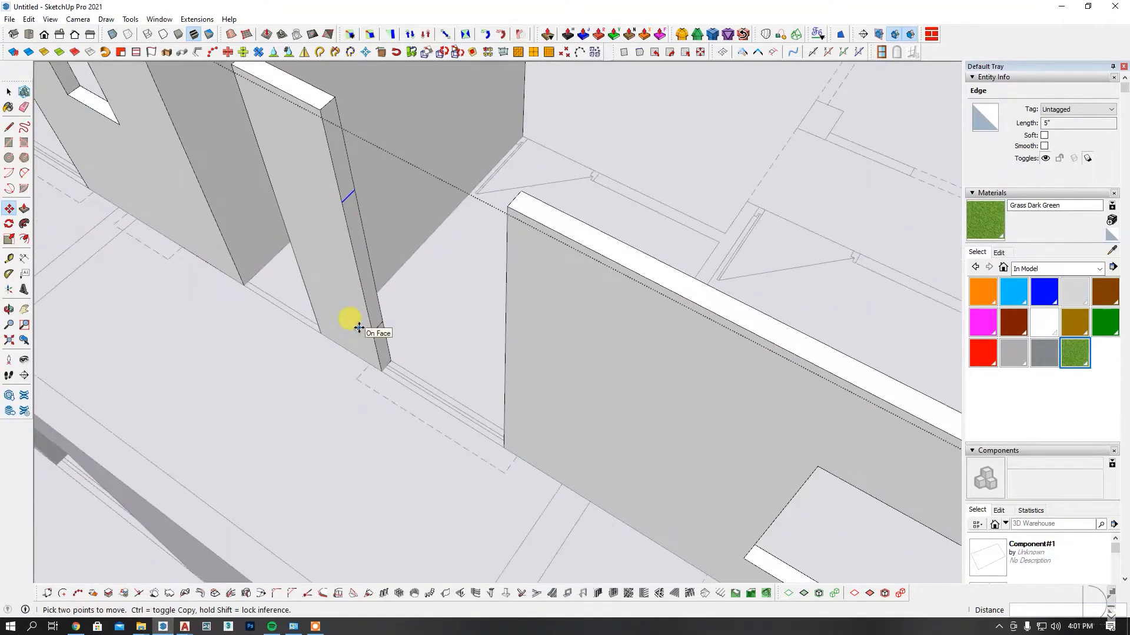
left_click(347, 191)
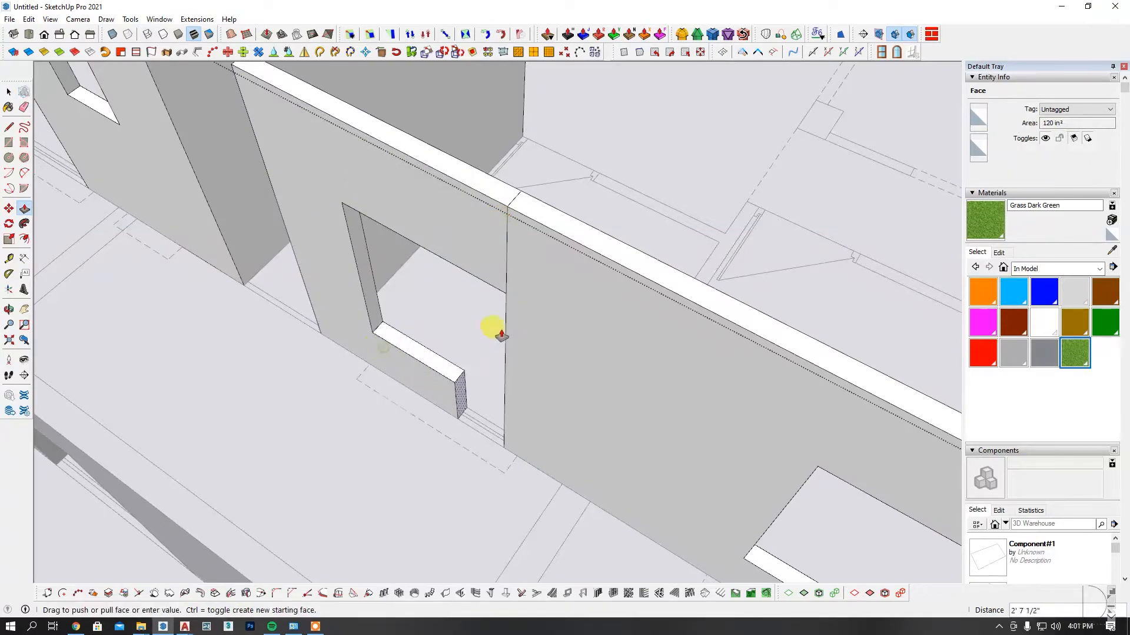
key("e")
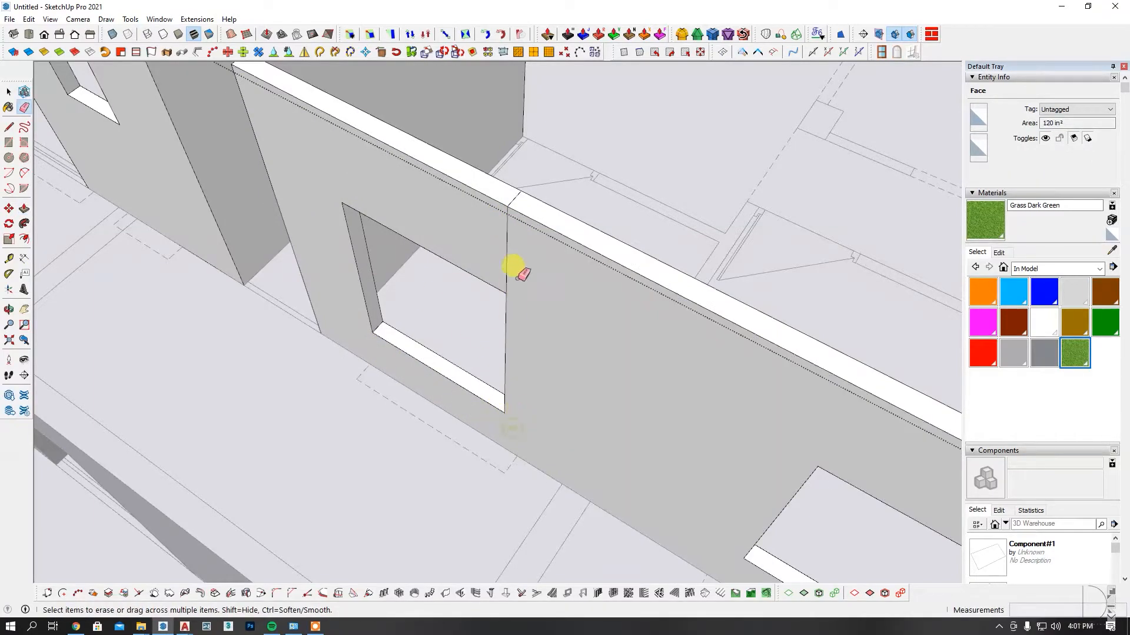
Build a header over the door gap by splitting the wall's end face, pulling its upper part 3' across, and erase the seam edges.
scroll(518, 259, "down", 5)
middle_click_drag(538, 331, 689, 254)
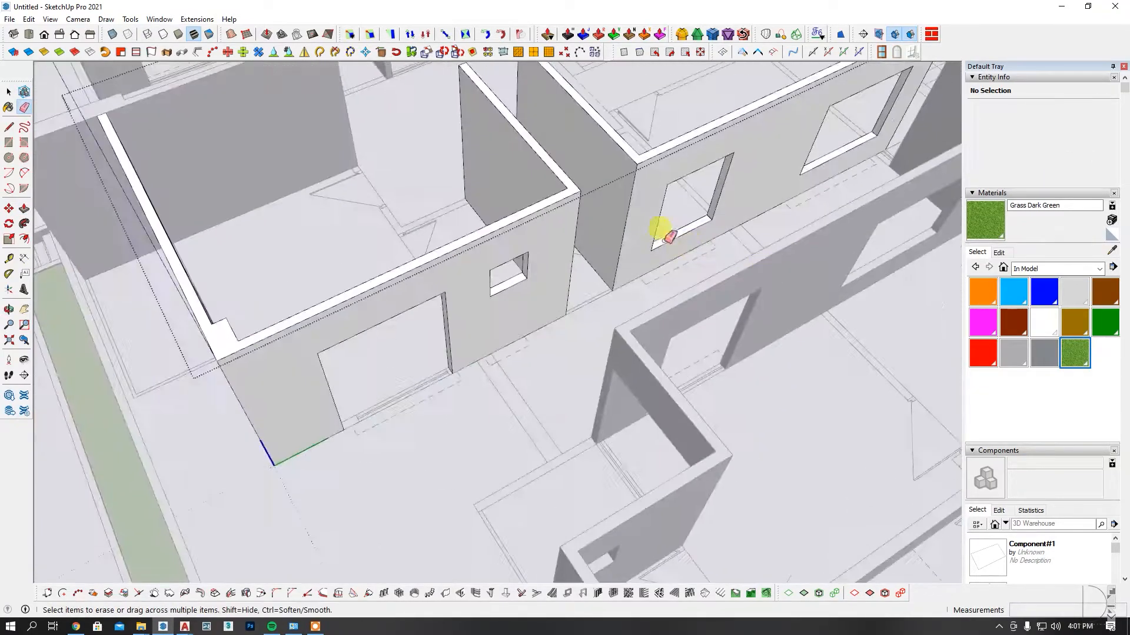
scroll(605, 233, "up", 5)
scroll(616, 225, "down", 2)
scroll(614, 214, "up", 3)
key("t")
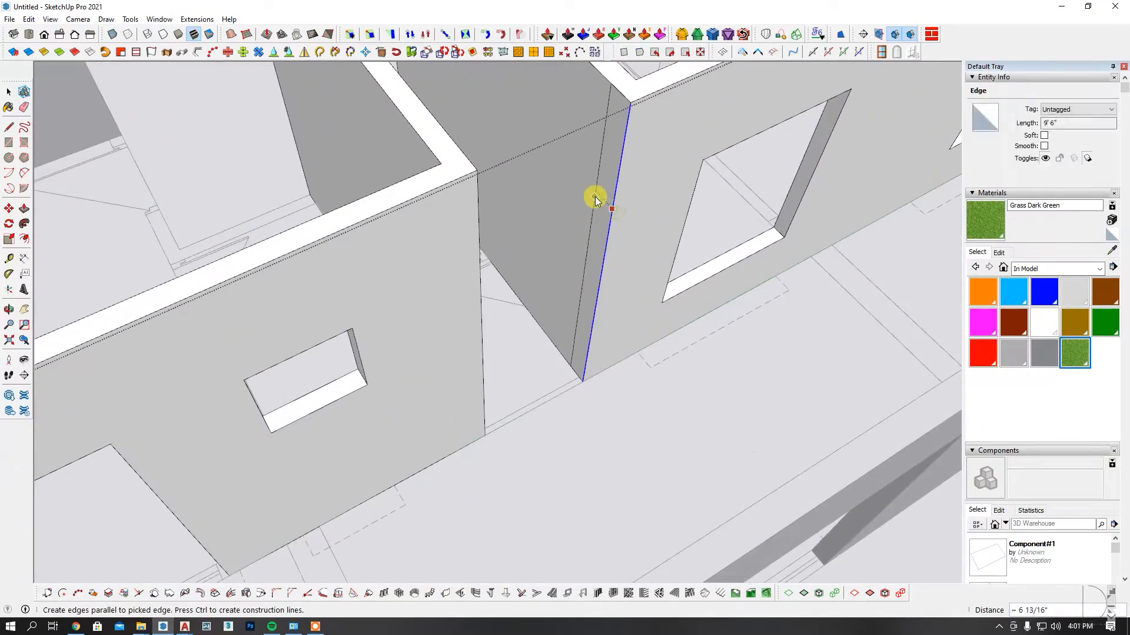
scroll(588, 368, "up", 3)
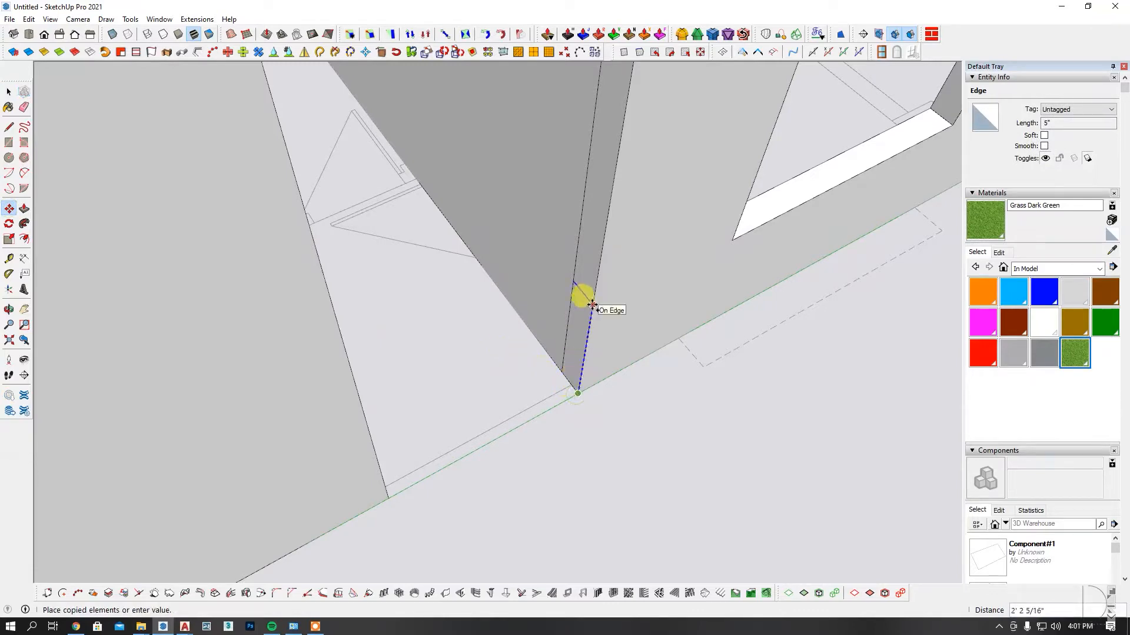
scroll(592, 304, "down", 3)
key("p")
mouse_move(621, 132)
left_mouse_down()
mouse_move(505, 182)
mouse_move(479, 273)
mouse_move(466, 128)
left_mouse_up()
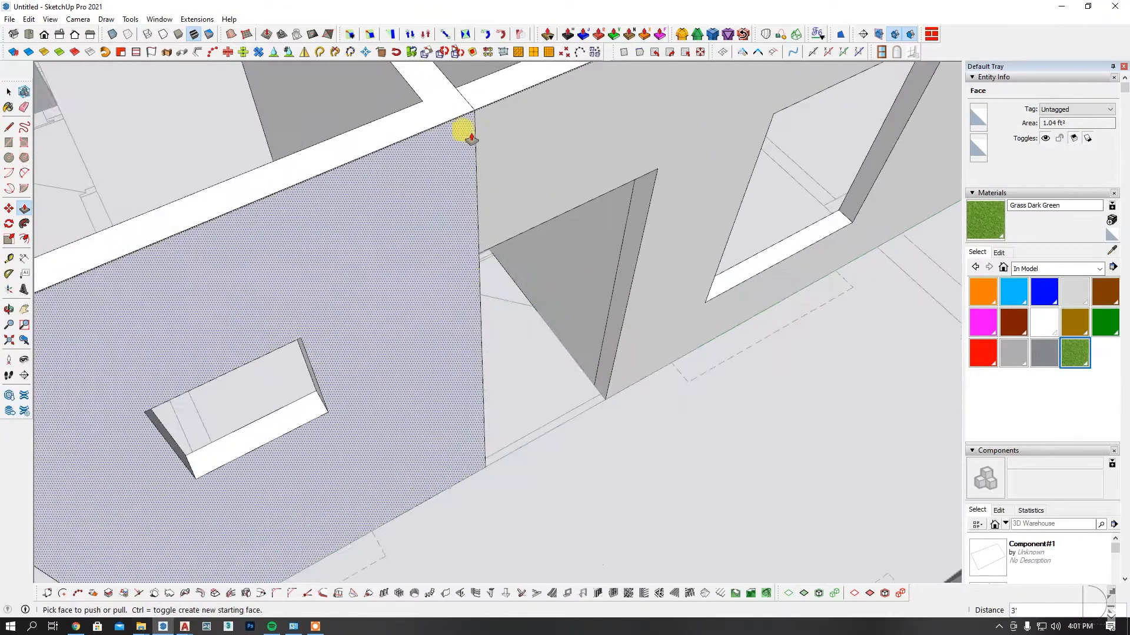
key("e")
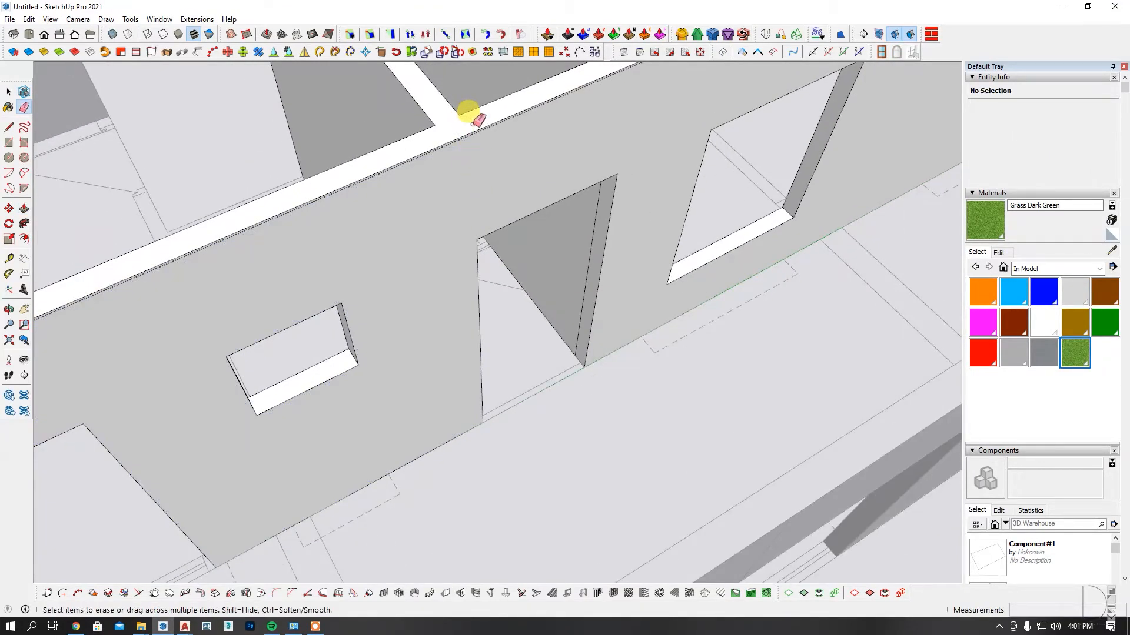
Examine the joined side wall with its door and windows, and the walls across the whole floor.
scroll(495, 131, "down", 7)
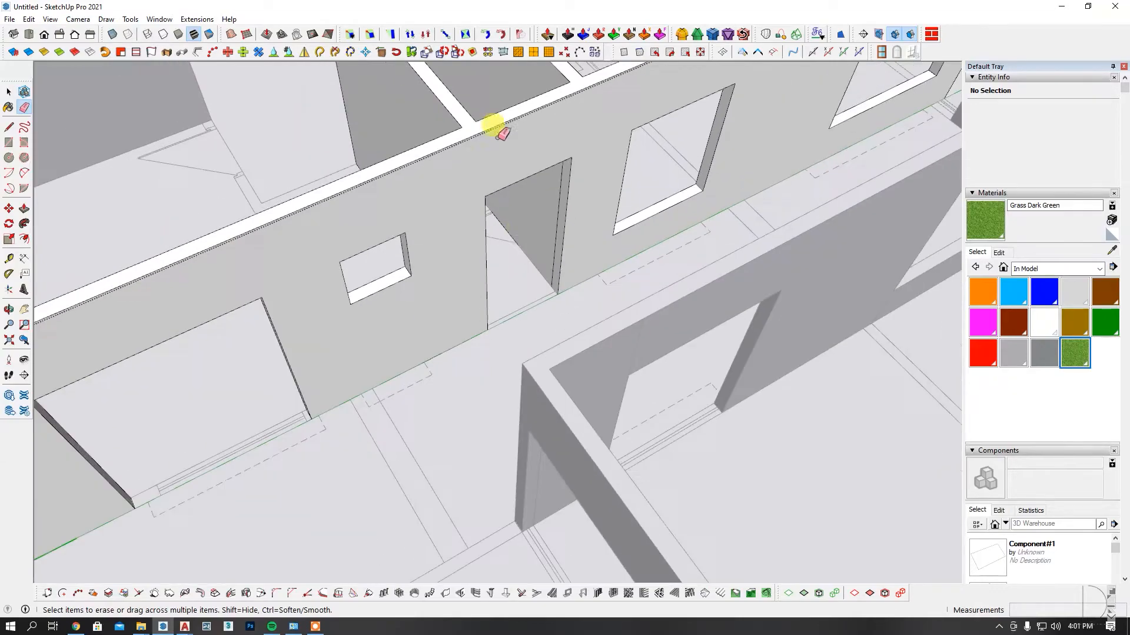
middle_click_drag(565, 248, 513, 256)
scroll(706, 259, "up", 4)
mouse_move(717, 263)
middle_mouse_down()
mouse_move(676, 318)
mouse_move(759, 308)
middle_mouse_up()
scroll(699, 323, "down", 4)
scroll(730, 310, "down", 3)
middle_click_drag(659, 307, 706, 265)
scroll(489, 301, "up", 3)
middle_click_drag(500, 300, 582, 265)
scroll(490, 358, "down", 5)
scroll(500, 274, "up", 2)
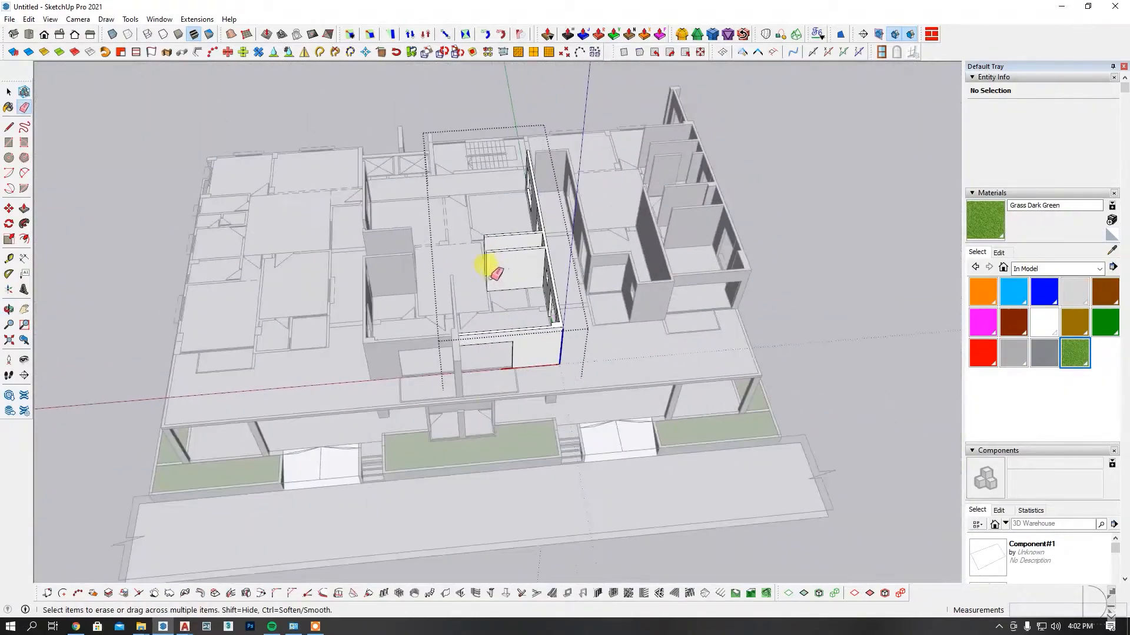
mouse_move(478, 282)
middle_mouse_down()
mouse_move(496, 341)
mouse_move(537, 96)
mouse_move(580, 254)
mouse_move(542, 353)
mouse_move(461, 368)
mouse_move(524, 295)
mouse_move(430, 393)
middle_mouse_up()
Close the walls component and copy the end walls component from the completed half to the opposite side of the building.
left_click(462, 369)
left_click(761, 474)
middle_click_drag(761, 474, 652, 284)
scroll(385, 445, "up", 3)
left_click(386, 445)
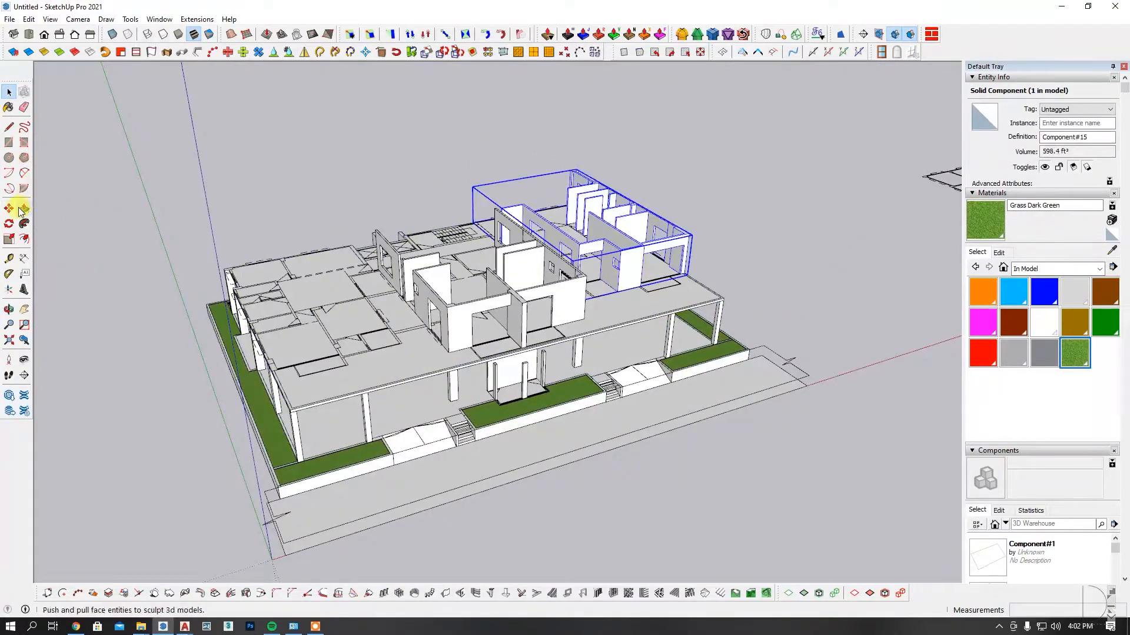
left_click_drag(629, 306, 193, 400)
key("space")
right_click(207, 359)
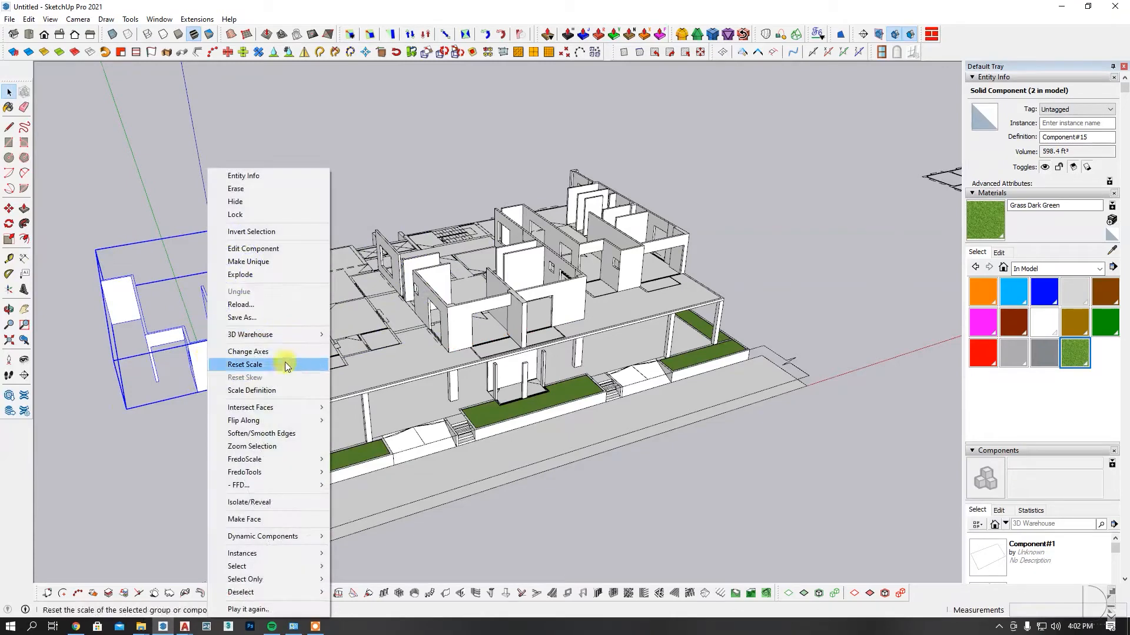
left_click(102, 454)
left_click(29, 19)
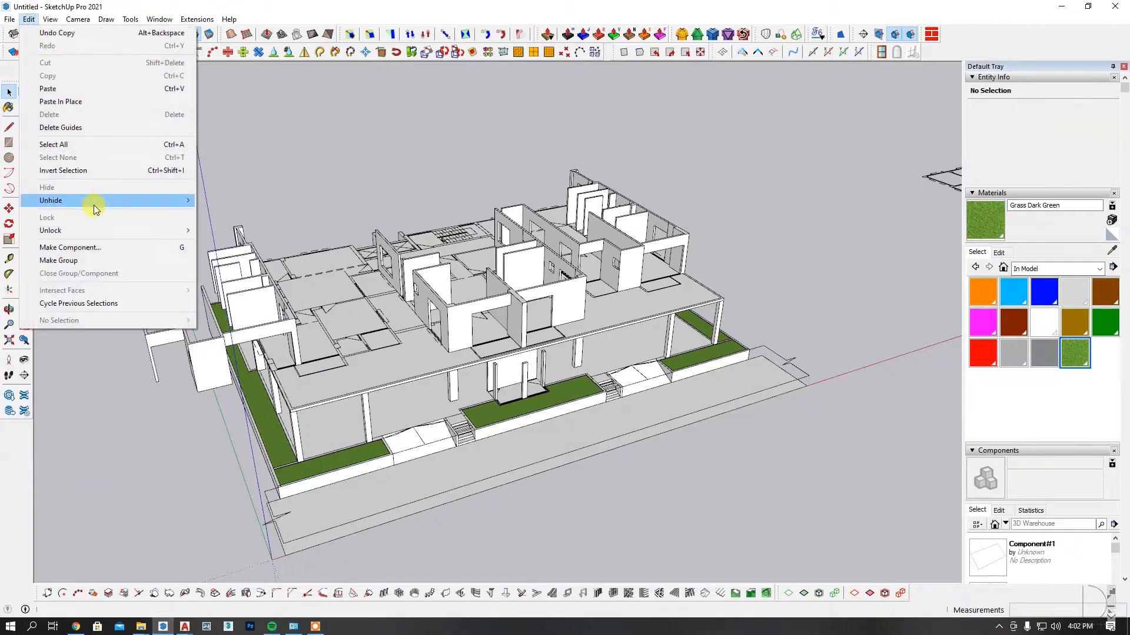
left_click(236, 228)
Flip the copied end walls component along the component's red axis.
right_click(212, 389)
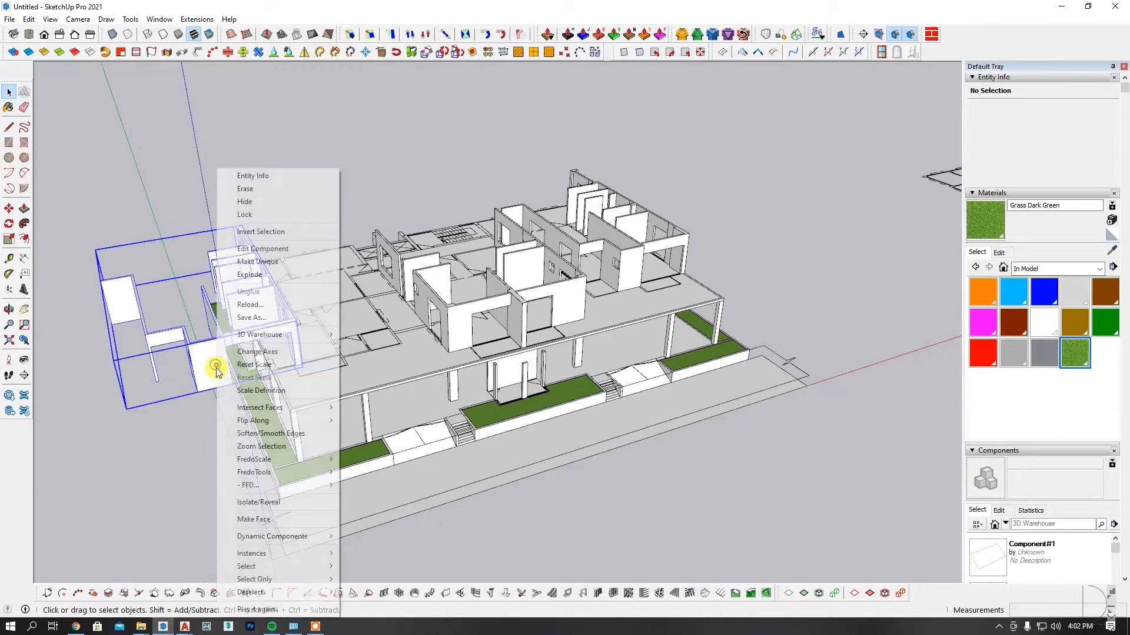
mouse_move(293, 421)
left_click(360, 420)
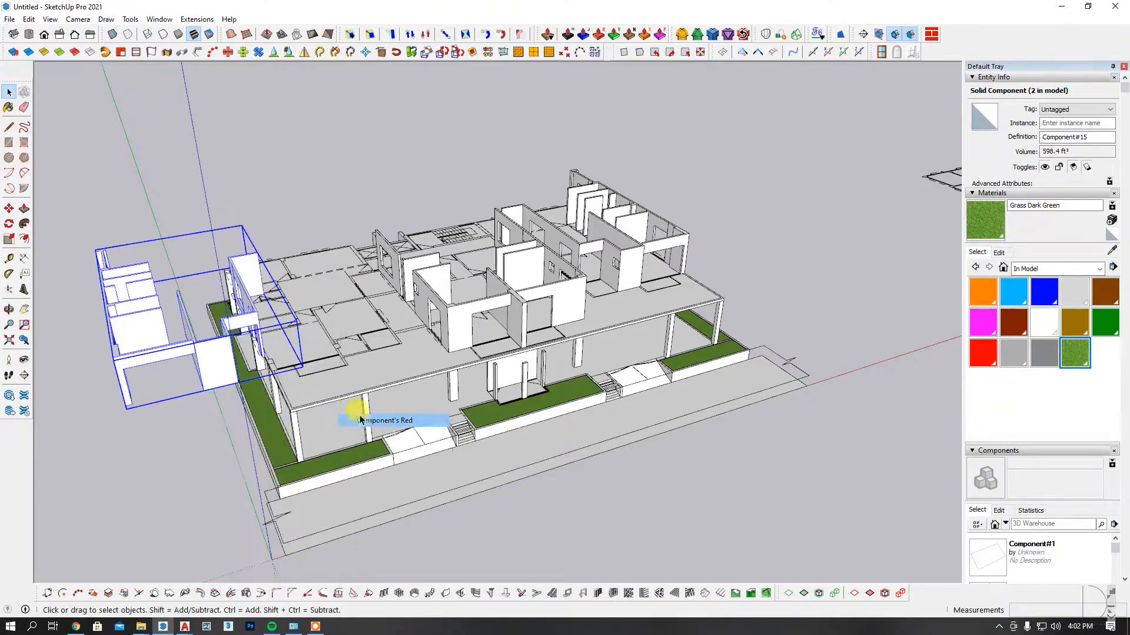
Move the flipped end walls component by its bottom corner onto the matching wall corner of the floor plan.
scroll(287, 354, "up", 2)
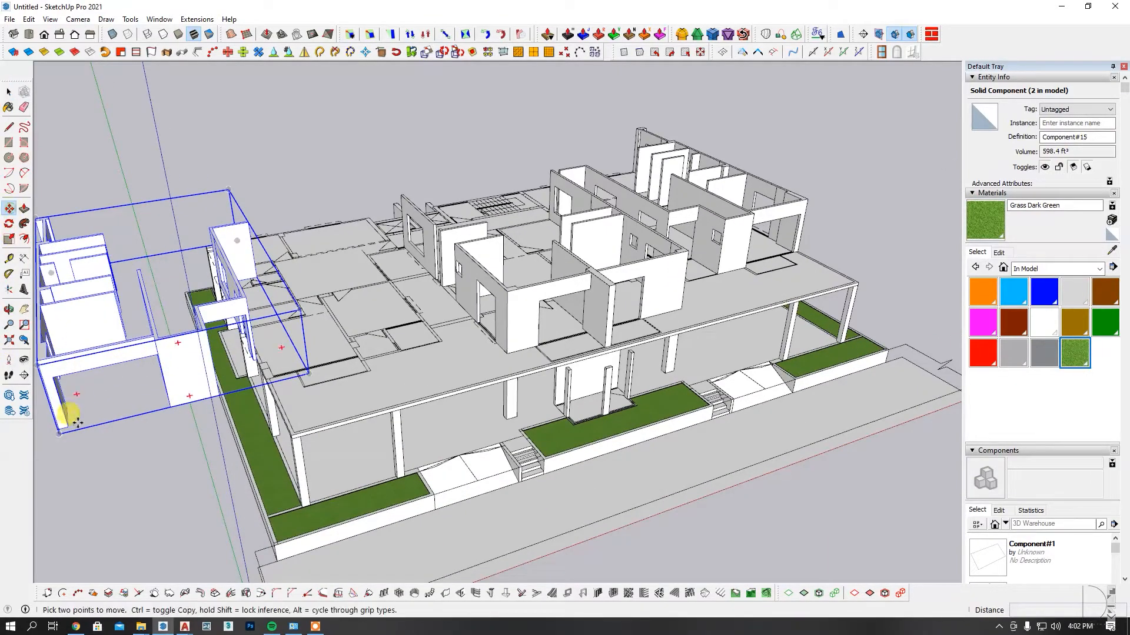
left_click(61, 434)
scroll(253, 374, "up", 6)
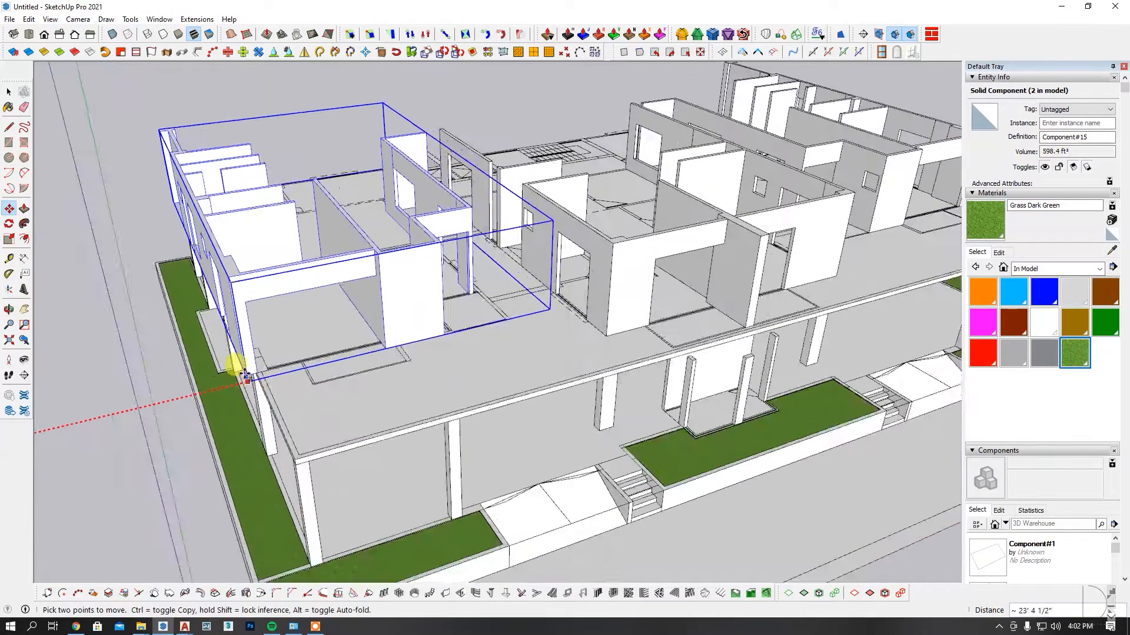
left_click(302, 406)
scroll(323, 403, "down", 7)
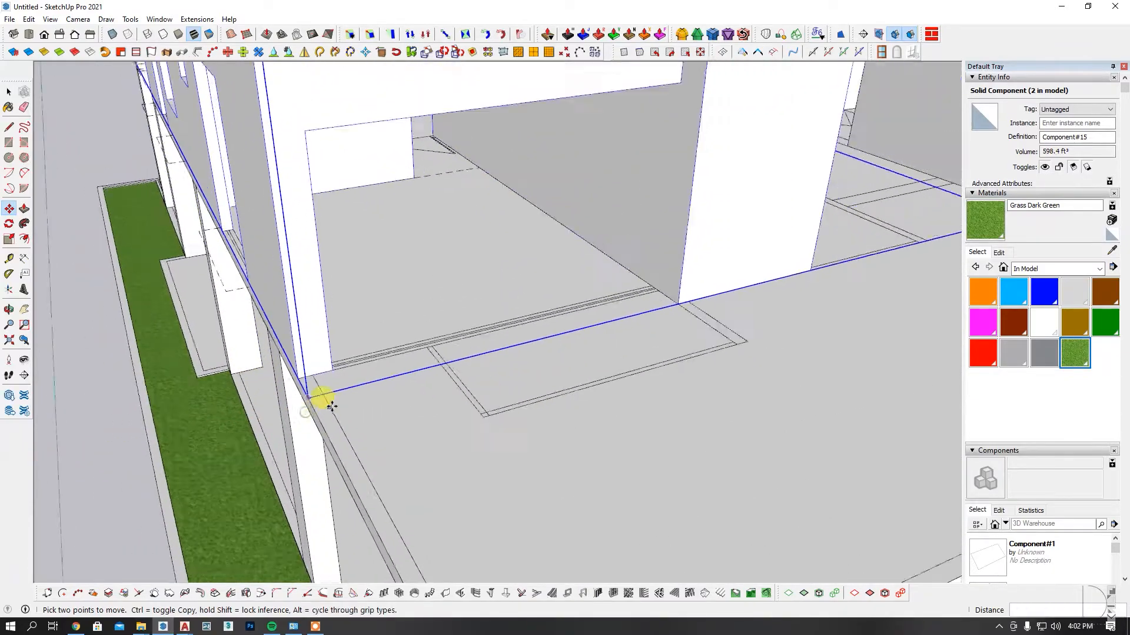
key("space")
left_click(159, 450)
Open the middle walls component and split the wall's end face beside the narrow gap by copying its bottom edge 5' up.
middle_click_drag(624, 359, 469, 431)
scroll(469, 431, "down", 3)
middle_click_drag(548, 359, 676, 353)
scroll(477, 270, "up", 5)
middle_click_drag(476, 270, 604, 303)
scroll(468, 307, "down", 4)
scroll(567, 315, "up", 3)
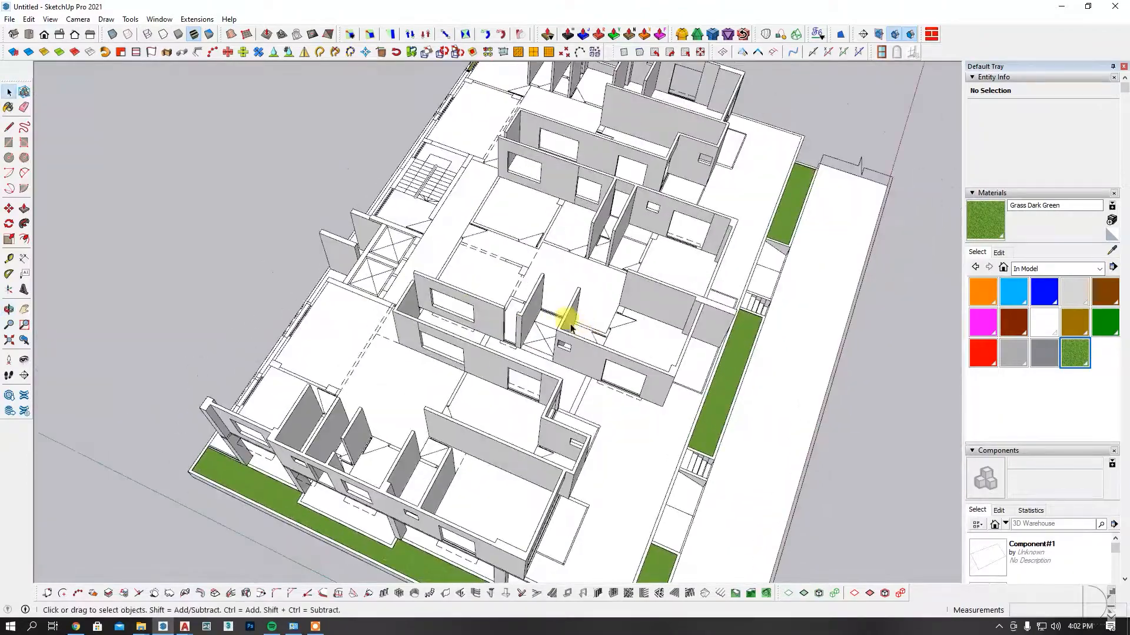
scroll(534, 327, "up", 6)
middle_click_drag(536, 406, 393, 299)
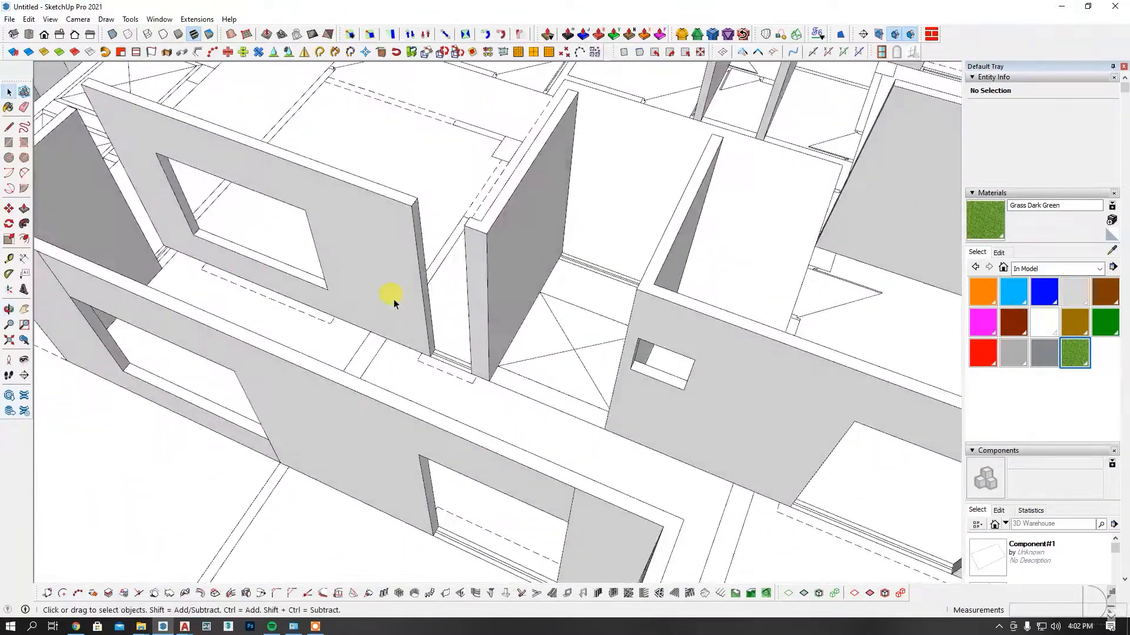
double_click(396, 297)
scroll(418, 342, "up", 5)
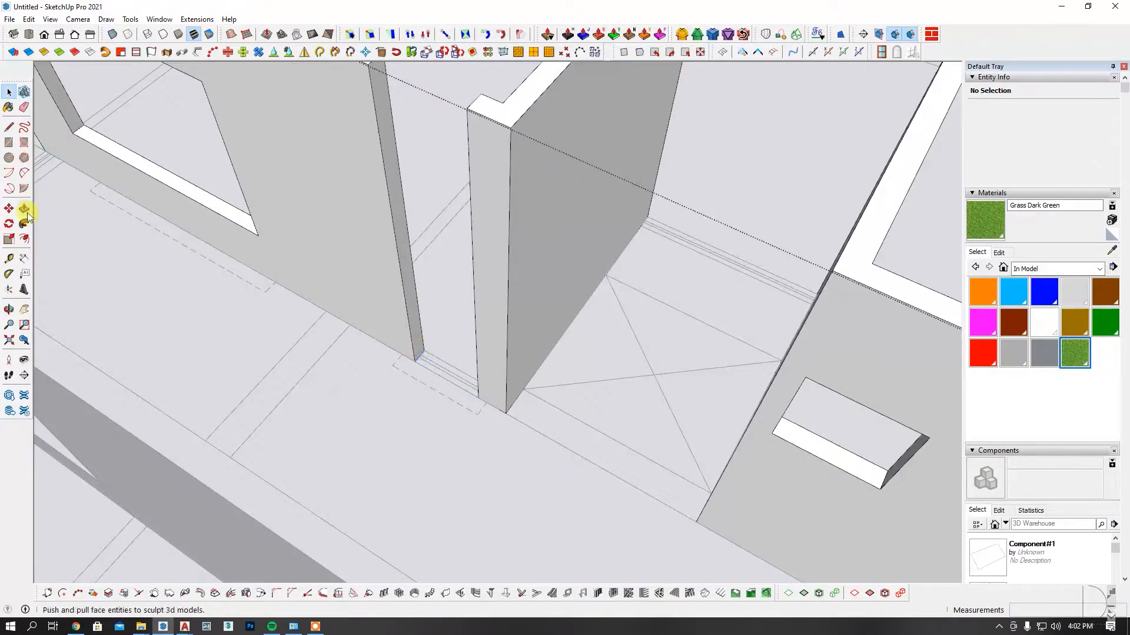
left_click(9, 208)
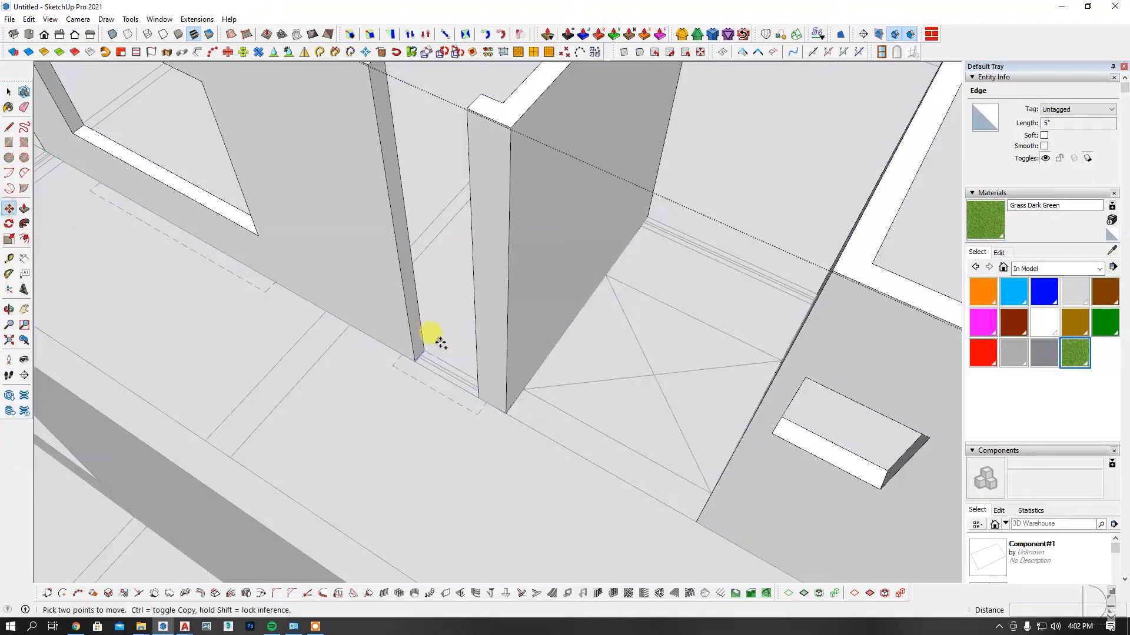
left_click(415, 360)
key("ctrl")
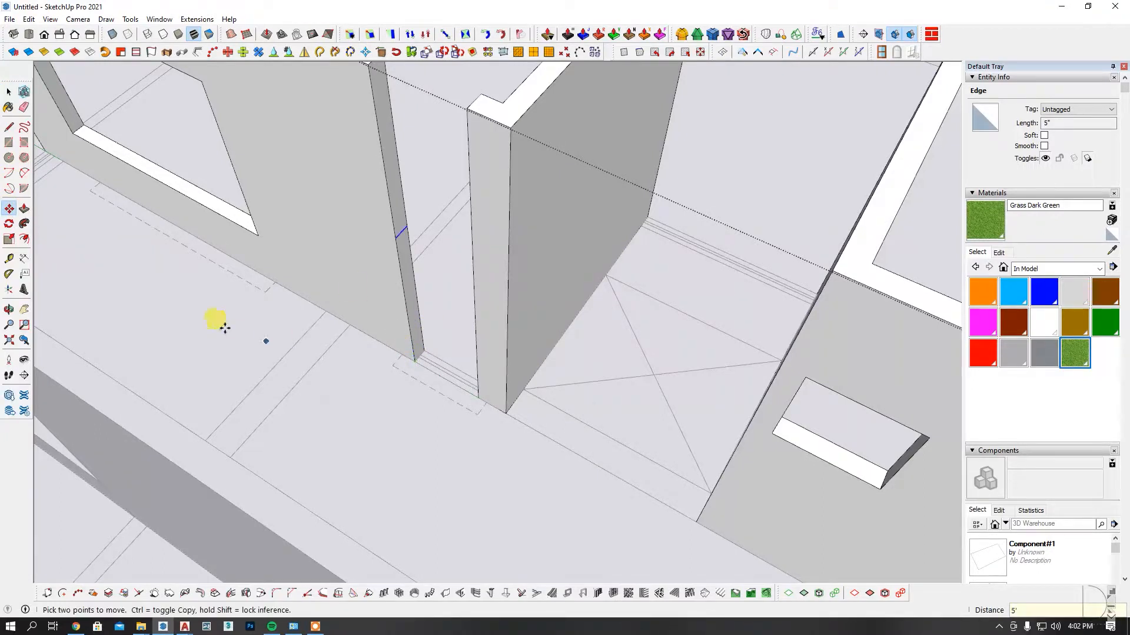
key("Return")
Pull the wall's end face 2' across the gap around a small window opening and erase the seam edges.
scroll(286, 253, "down", 2)
scroll(330, 202, "up", 1)
key("p")
left_click(360, 174)
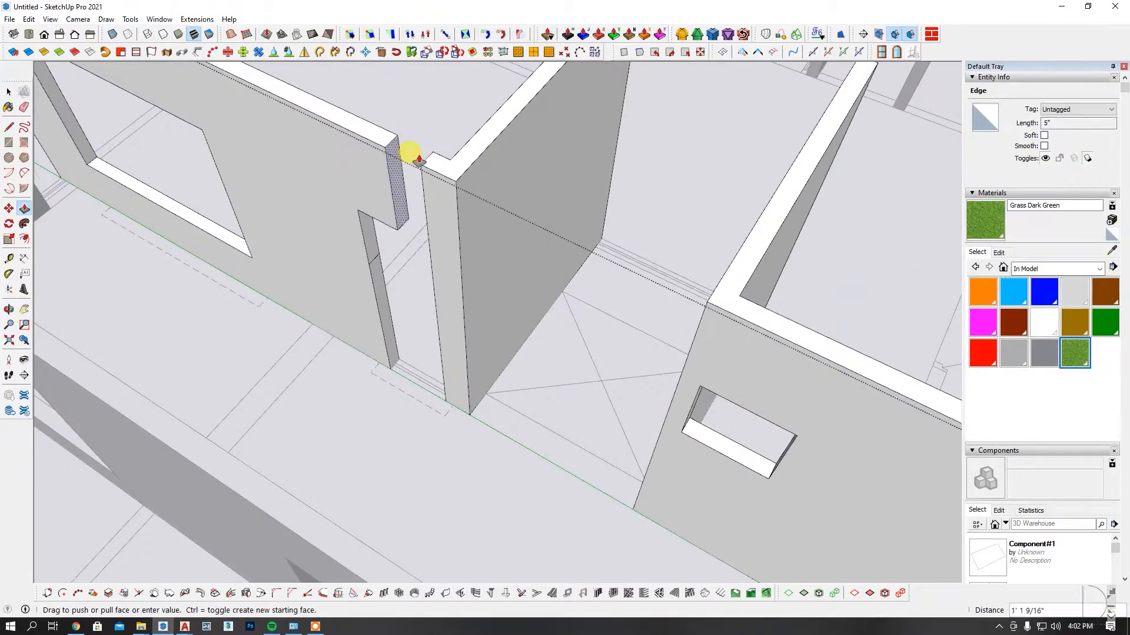
left_click(420, 159)
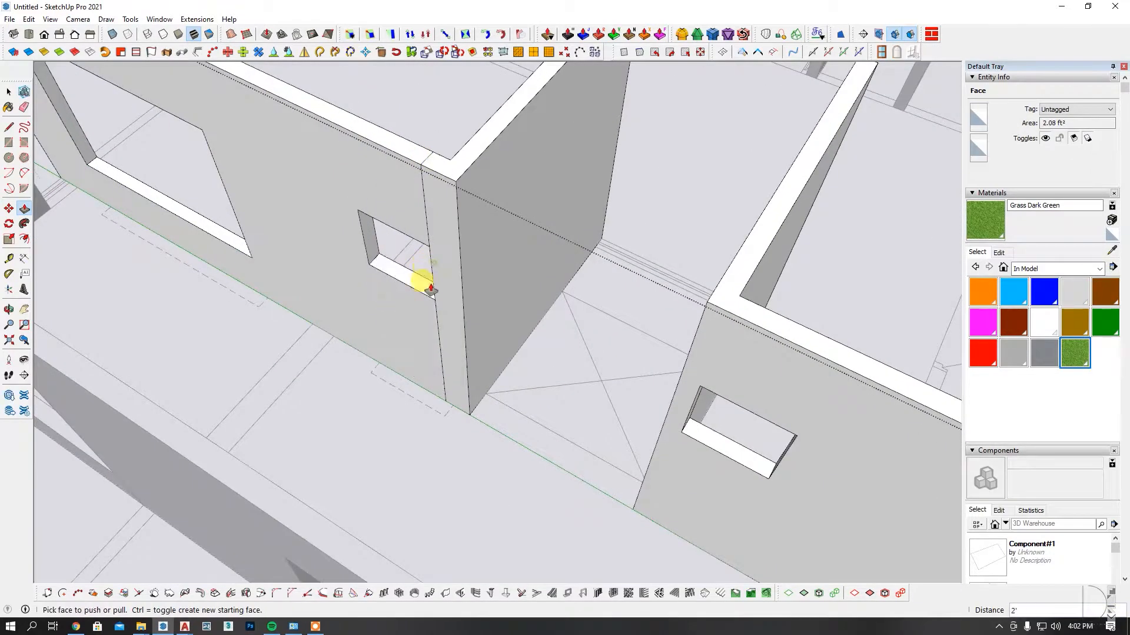
key("e")
left_click(433, 285)
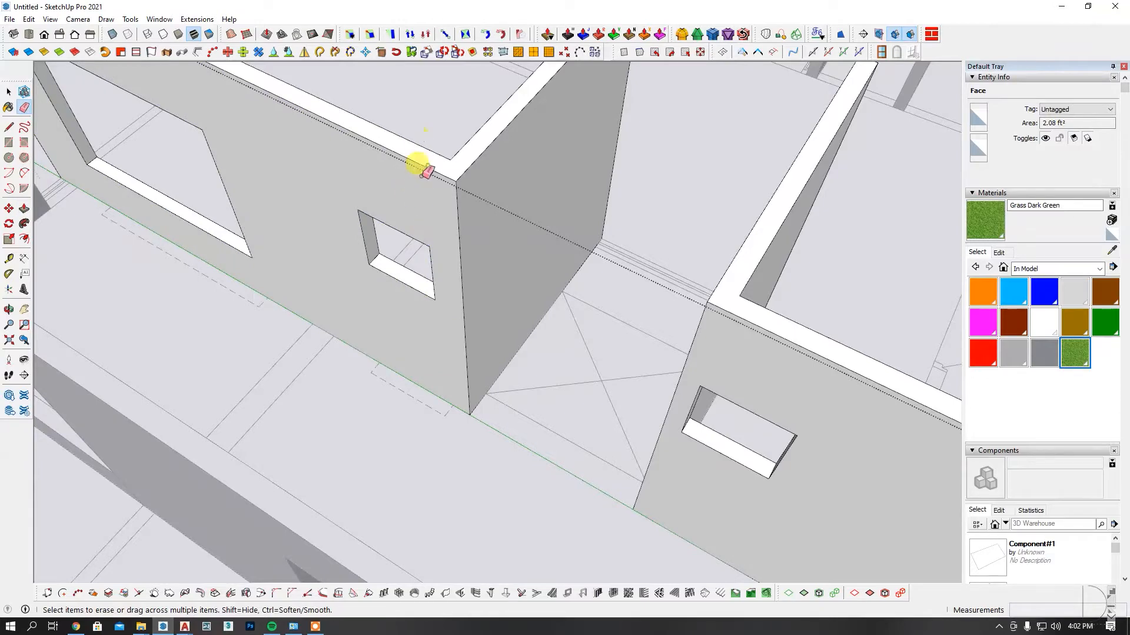
scroll(547, 318, "down", 5)
key("space")
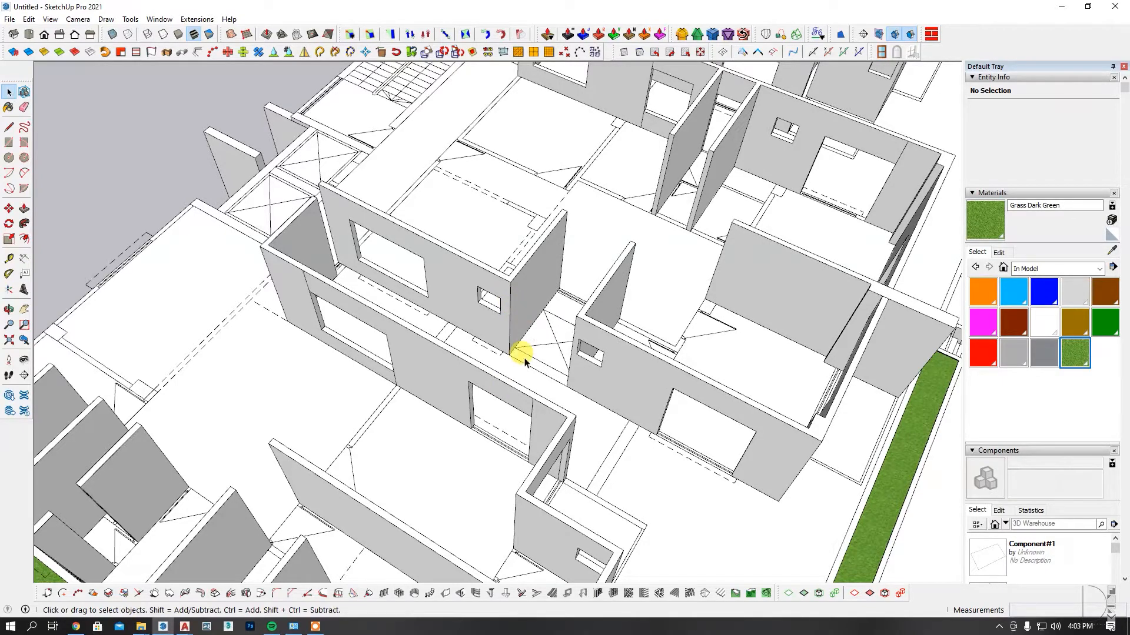
Examine the mirrored walls across the whole floor and around the lift area against the plan.
scroll(500, 316, "down", 10)
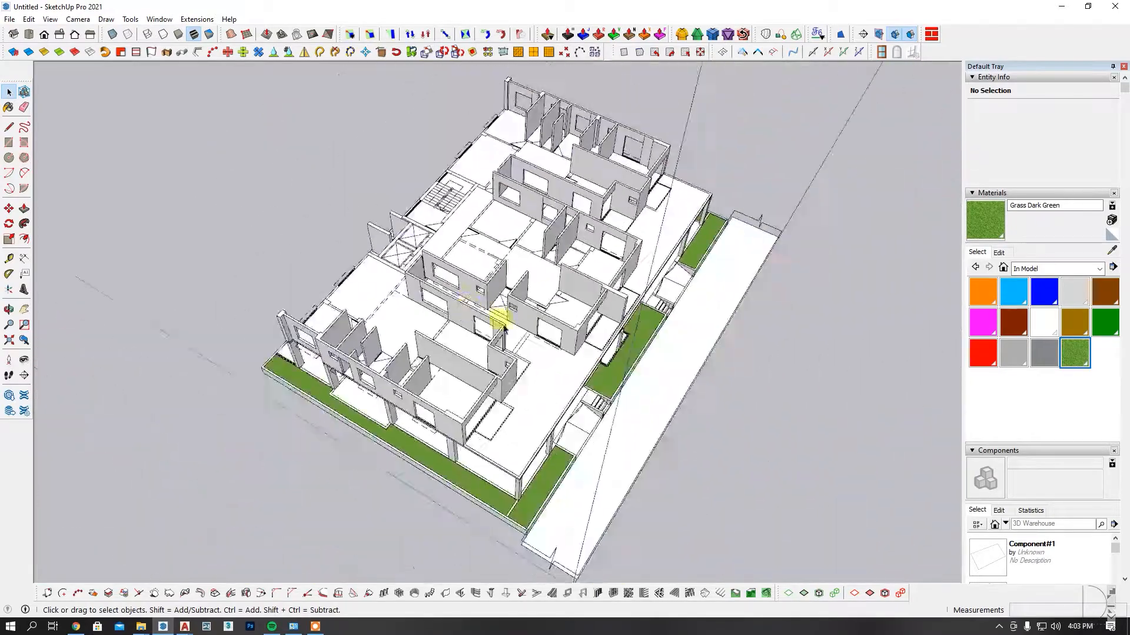
scroll(458, 341, "up", 5)
middle_click_drag(424, 306, 356, 353)
scroll(487, 282, "down", 4)
scroll(453, 321, "up", 4)
middle_click_drag(512, 305, 440, 316)
scroll(433, 320, "down", 5)
middle_click_drag(518, 253, 597, 76)
scroll(630, 270, "down", 3)
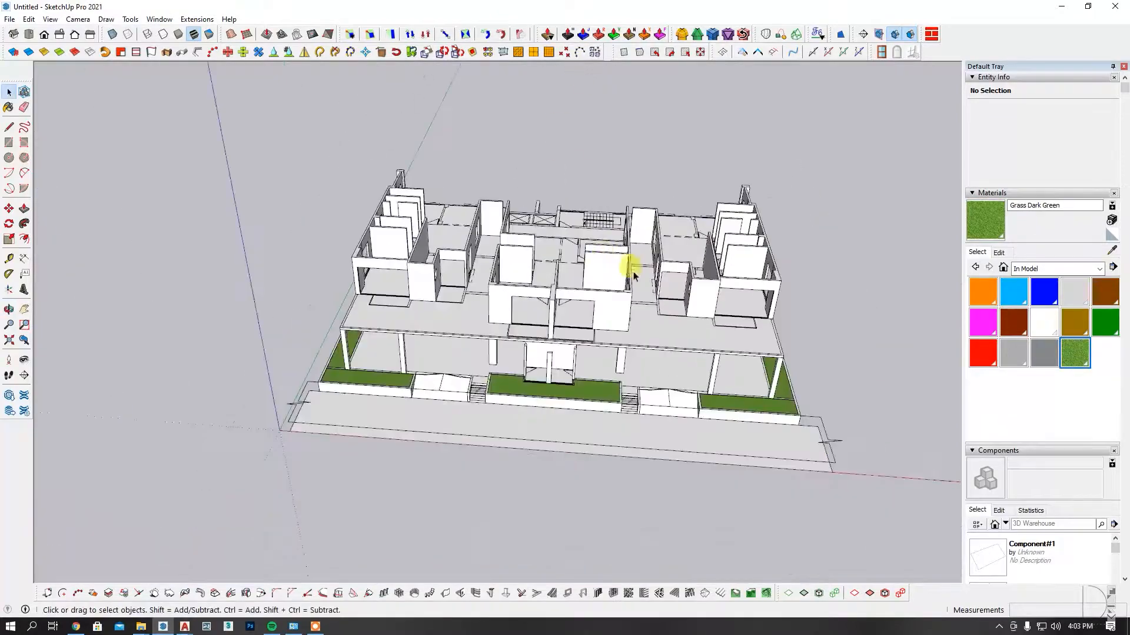
middle_click_drag(626, 312, 609, 235)
scroll(609, 276, "up", 3)
middle_click_drag(609, 281, 612, 377)
scroll(379, 153, "up", 5)
middle_click_drag(503, 207, 438, 282)
scroll(509, 209, "up", 5)
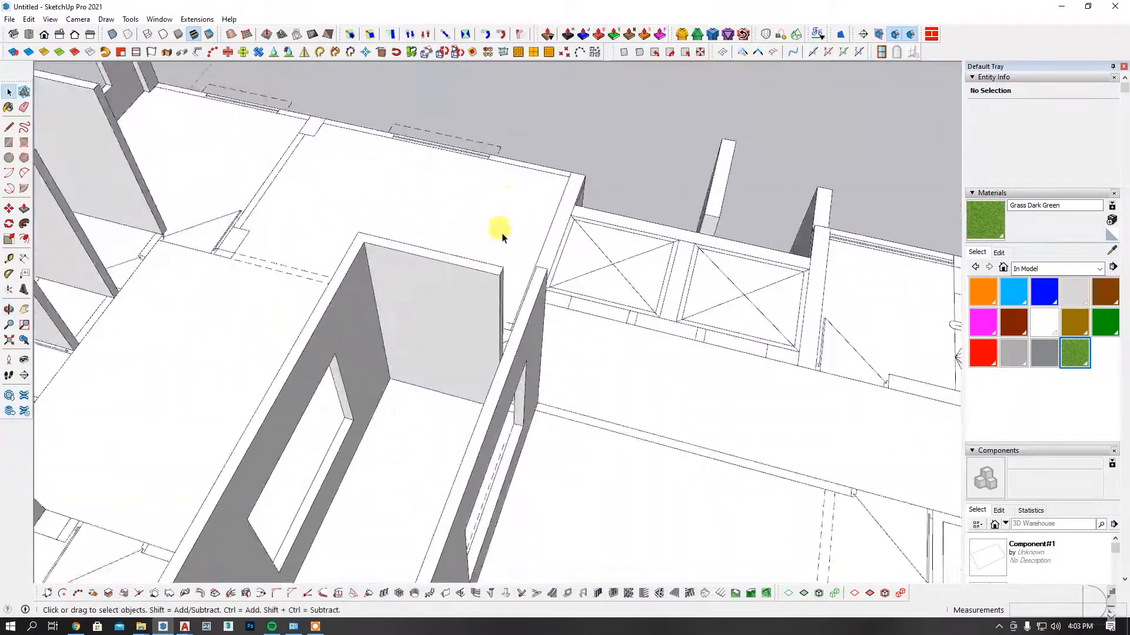
middle_click_drag(510, 235, 490, 414)
middle_click_drag(483, 497, 391, 500)
scroll(532, 471, "up", 4)
scroll(573, 472, "down", 3)
scroll(525, 329, "down", 5)
middle_click_drag(523, 299, 238, 402)
Open the walls component near the lifts, offset the wall's end edge and pull the resulting narrow strip out to the plan's corner.
scroll(397, 406, "up", 7)
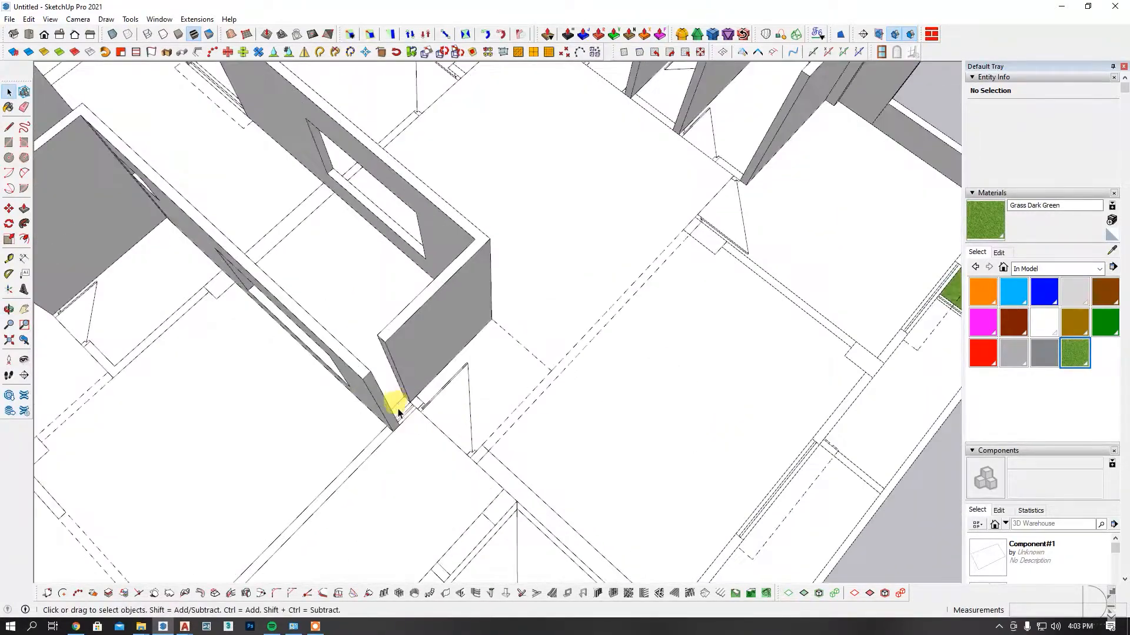
double_click(418, 367)
key("f")
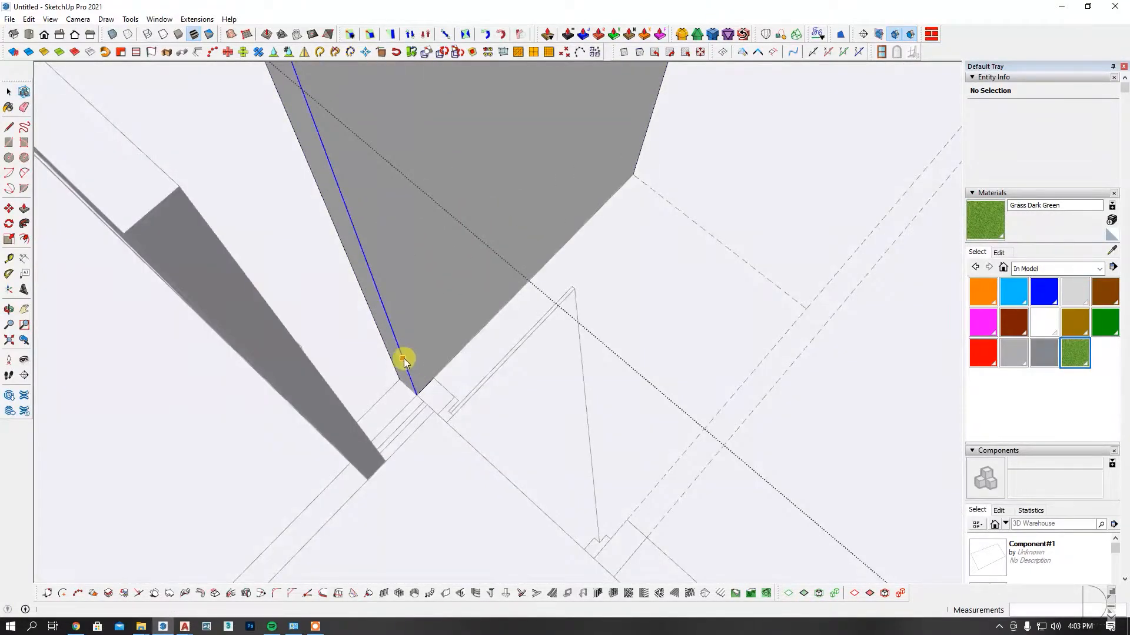
left_click(403, 358)
left_click(415, 350)
key("p")
left_click(432, 400)
left_click(428, 415)
Copy the thickened end's bottom edge upward and pull the upper part toward the opposite wall as a door header.
key("space")
left_click(415, 394)
left_click(8, 208)
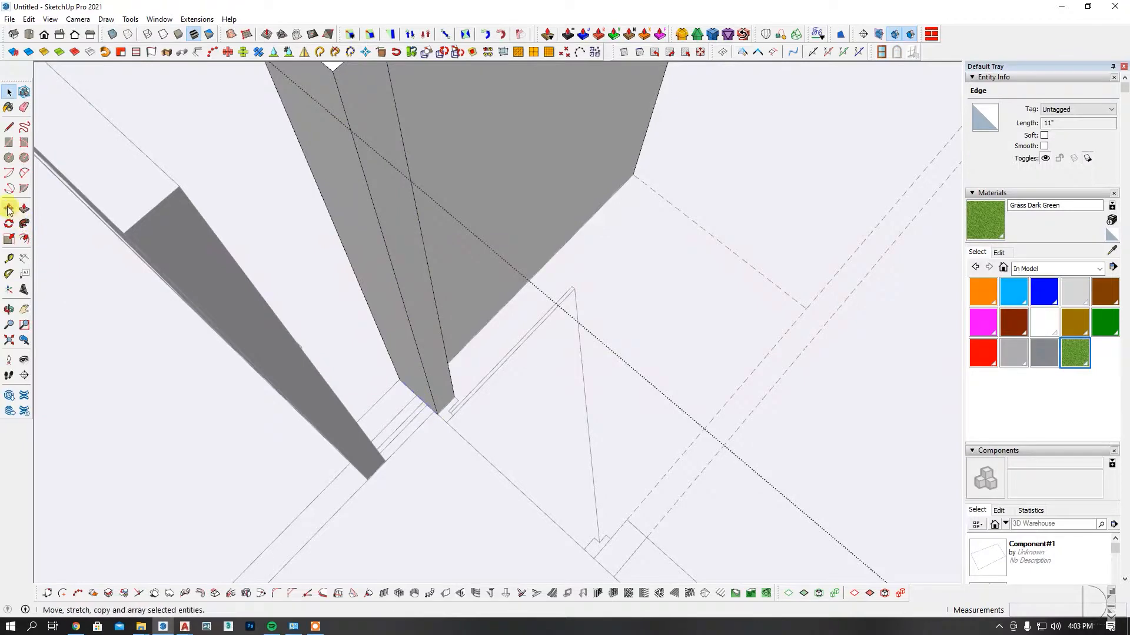
left_click(435, 414)
key("ctrl")
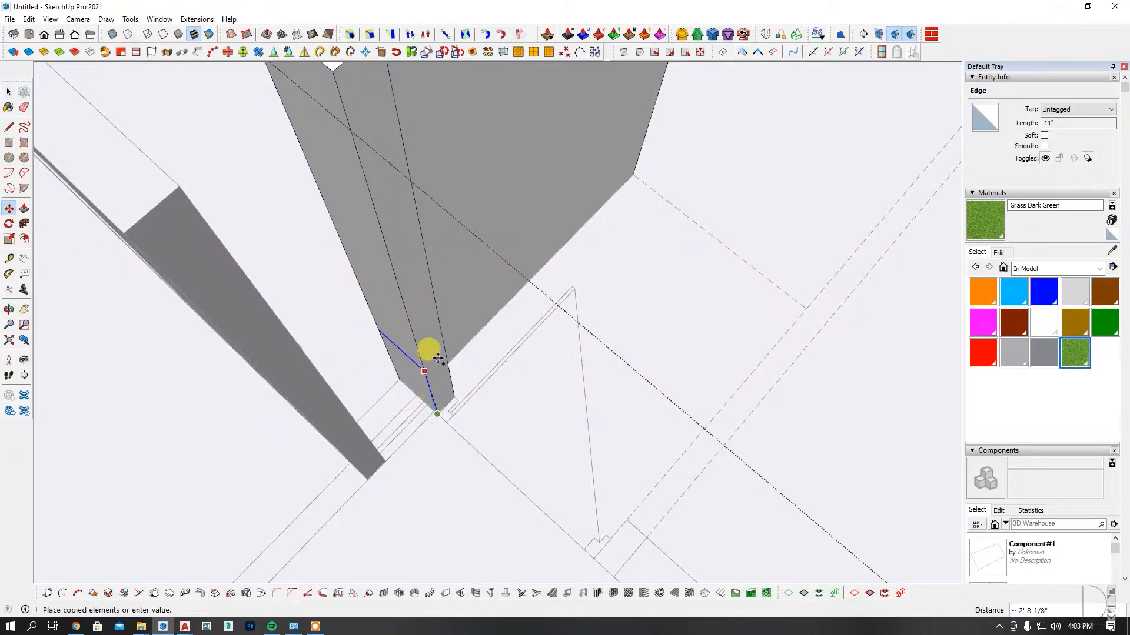
key("Return")
middle_click_drag(429, 353, 346, 248)
key("p")
left_click(390, 221)
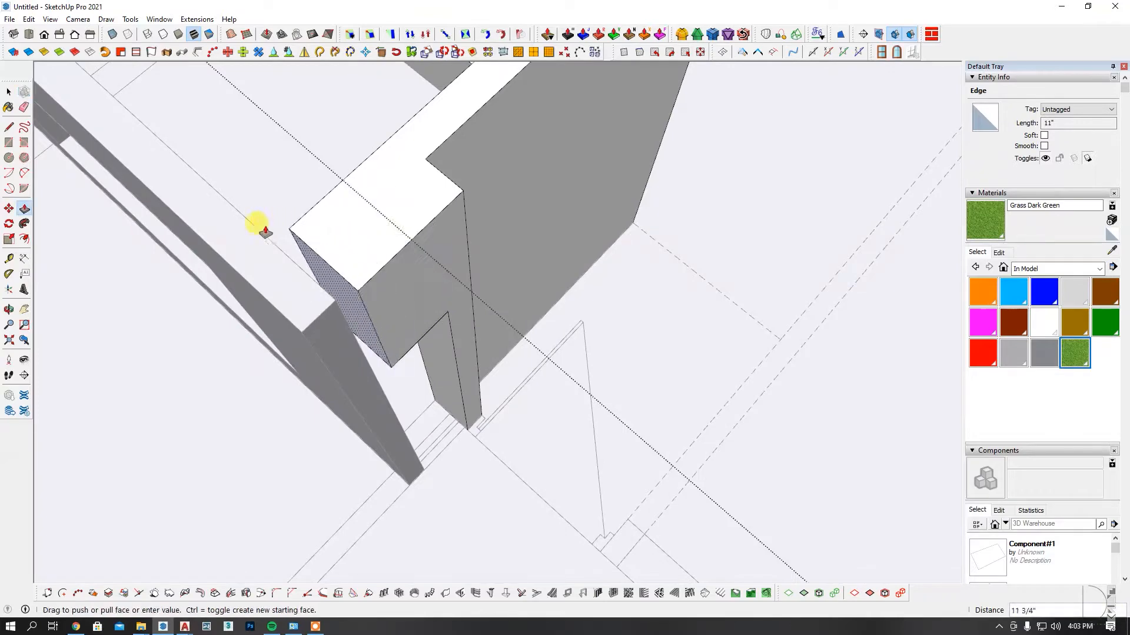
left_click(254, 227)
Adjust the header's end face to meet the opposite wall.
scroll(471, 323, "down", 4)
scroll(468, 327, "up", 6)
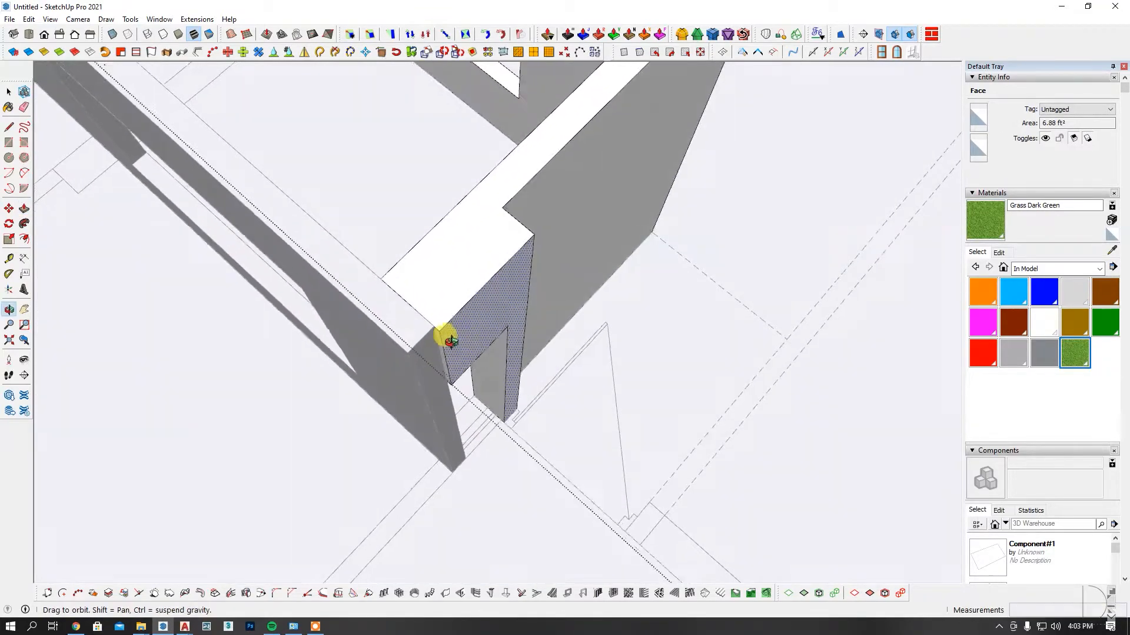
left_click(453, 371)
key("Escape")
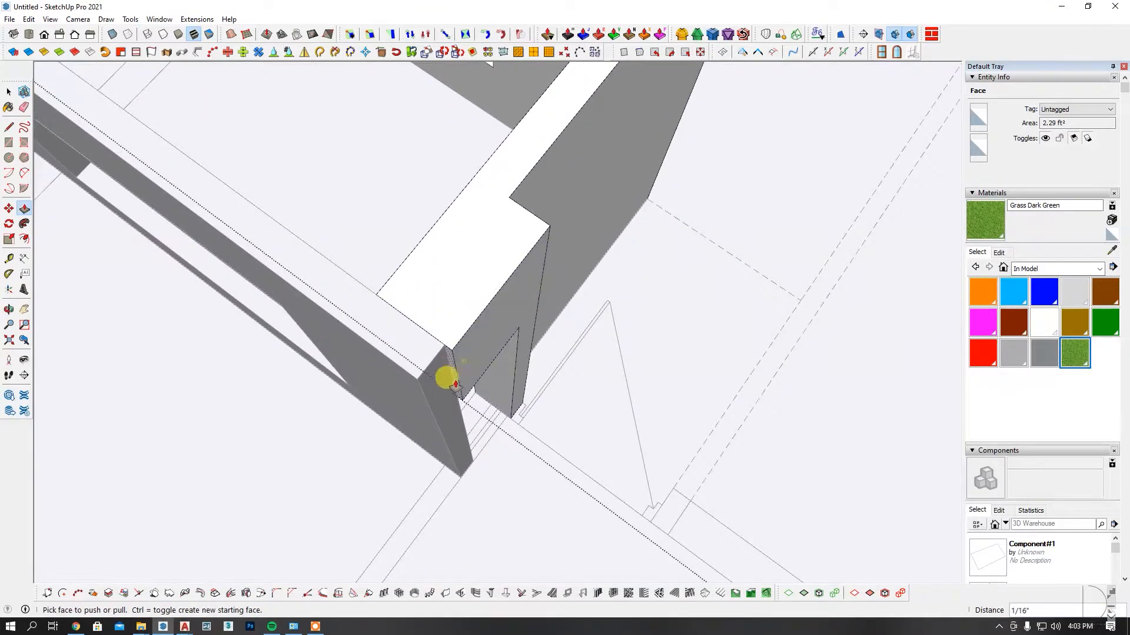
left_click(458, 369)
left_click(448, 384)
scroll(455, 407, "down", 3)
key("space")
left_click(447, 371)
Undo the last two changes to the walls.
middle_click_drag(446, 367, 647, 234)
scroll(517, 333, "down", 4)
scroll(426, 285, "down", 6)
scroll(643, 396, "up", 6)
key("x")
middle_click_drag(580, 231, 574, 316)
key("x")
scroll(688, 211, "down", 5)
key("ctrl+z")
key("ctrl+z")
Push/pull the face of the projecting stub at the wall end near the staircase, using the adjacent wall's corner as reference.
middle_click_drag(597, 355, 557, 331)
scroll(633, 365, "up", 5)
left_click(633, 365)
middle_click_drag(633, 365, 461, 302)
scroll(487, 389, "up", 4)
scroll(750, 387, "down", 4)
scroll(535, 353, "up", 5)
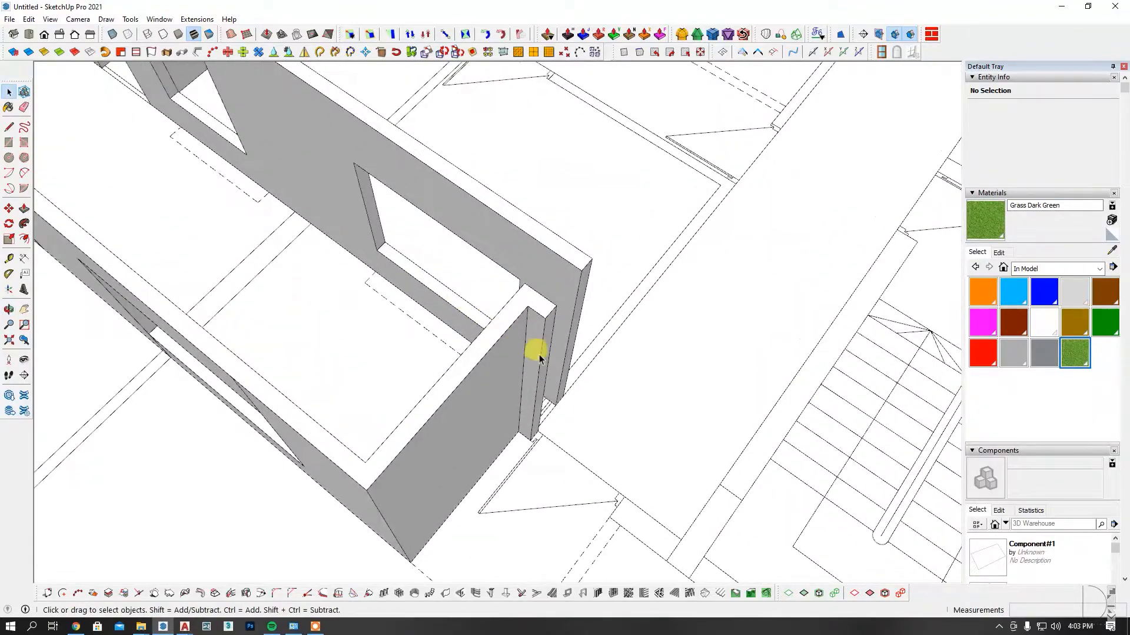
key("p")
left_click(537, 341)
left_click(585, 255)
key("space")
Examine the whole building from several sides, including the mirrored end wall with its door and window openings.
scroll(434, 417, "down", 10)
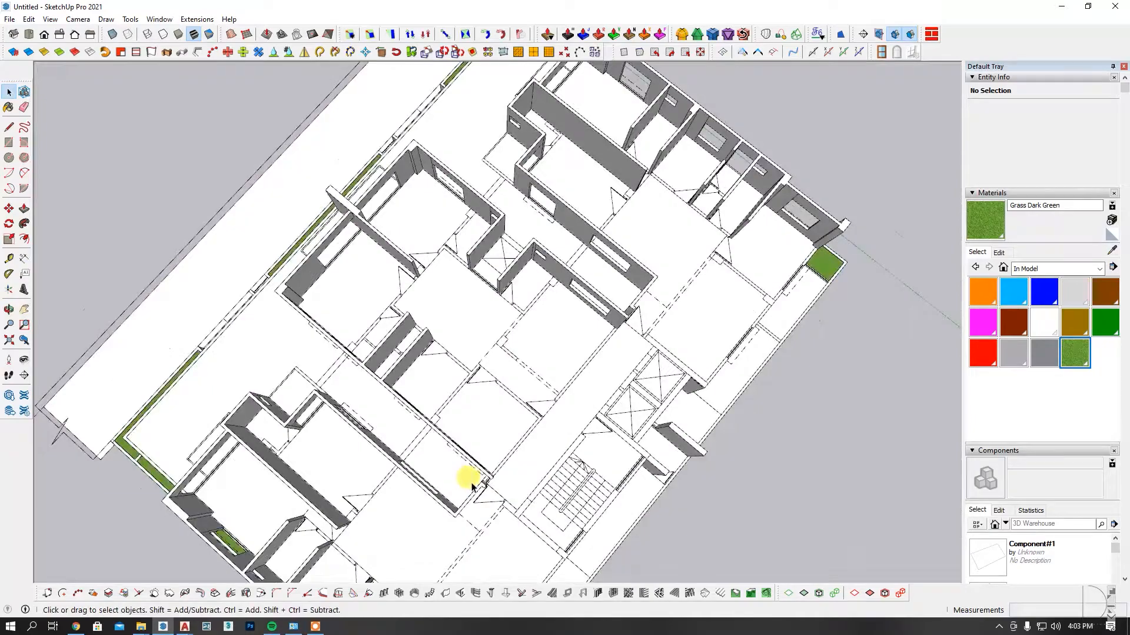
middle_click_drag(470, 486, 394, 263)
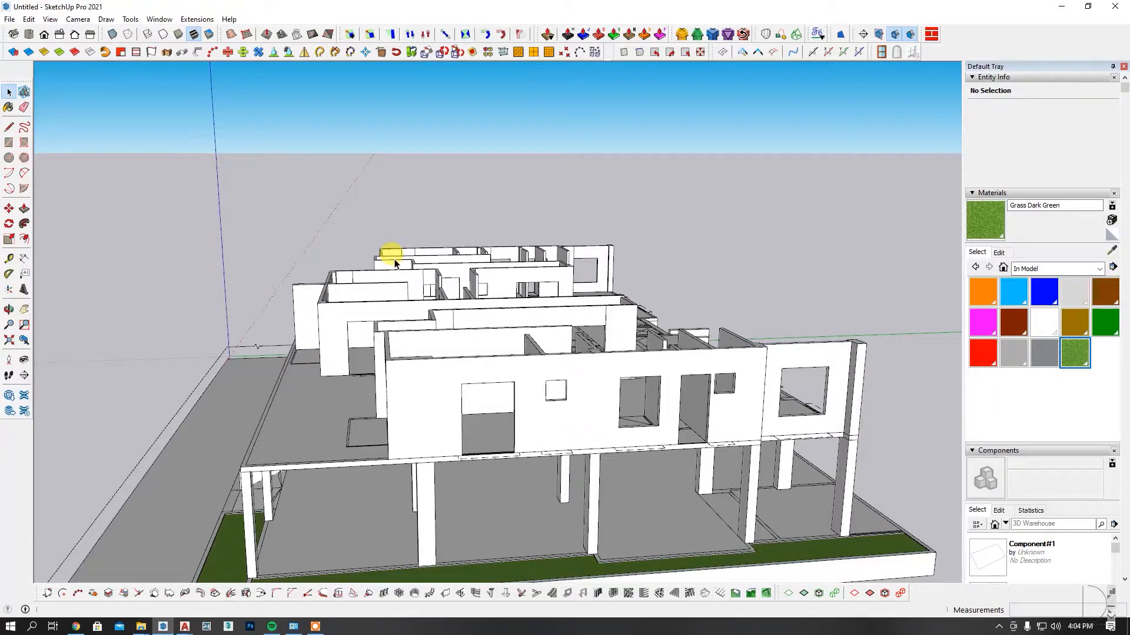
left_click(82, 631)
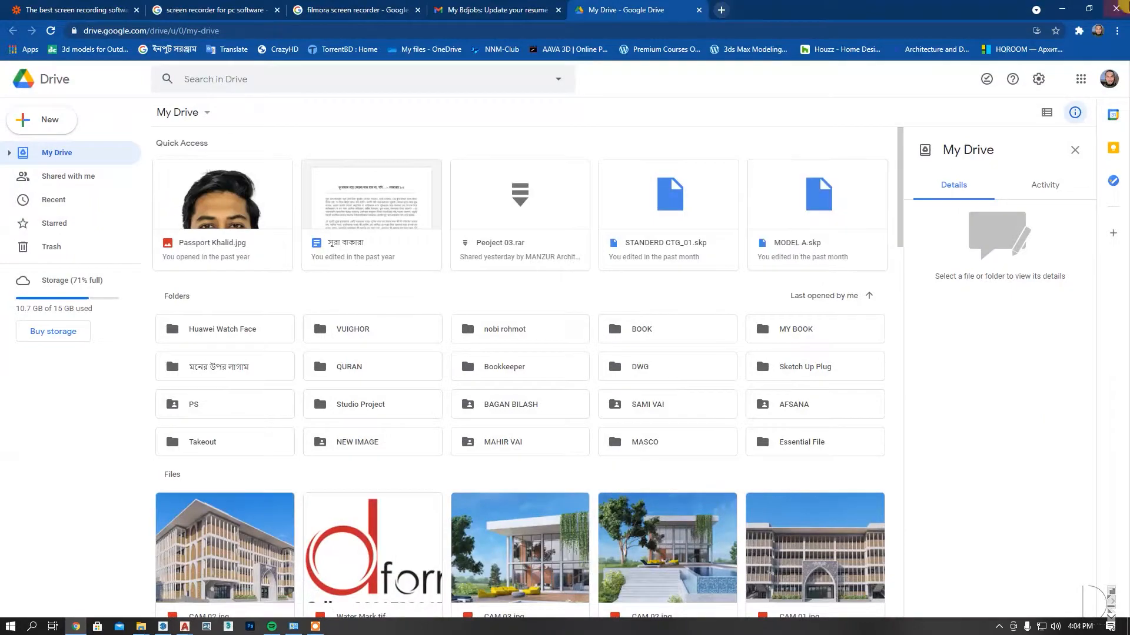
left_click(1062, 9)
middle_click_drag(629, 277, 523, 453)
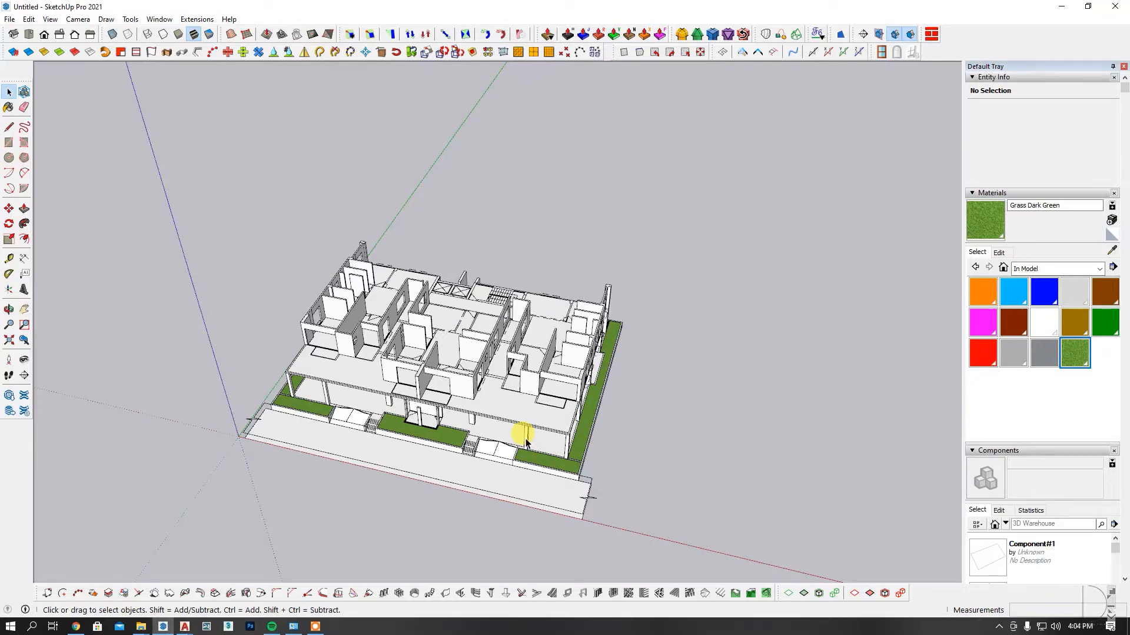
scroll(685, 330, "down", 2)
scroll(618, 330, "up", 6)
scroll(706, 388, "up", 2)
scroll(624, 382, "up", 2)
middle_click_drag(607, 373, 709, 332)
scroll(618, 338, "down", 10)
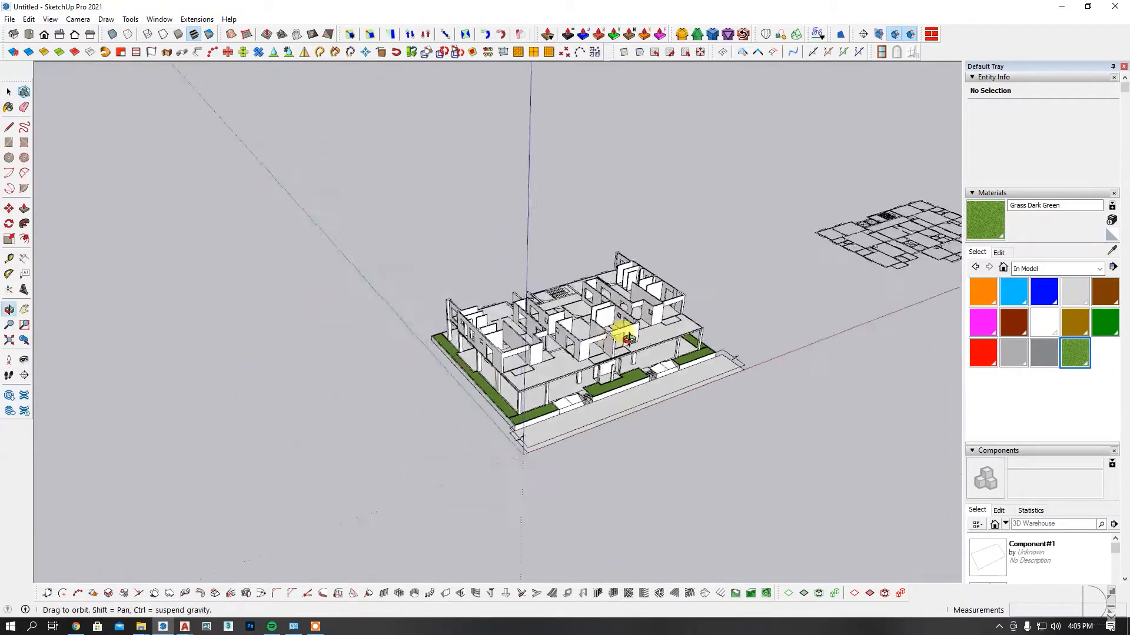
scroll(348, 323, "up", 2)
scroll(575, 356, "up", 2)
scroll(329, 365, "up", 2)
middle_click_drag(329, 365, 272, 291)
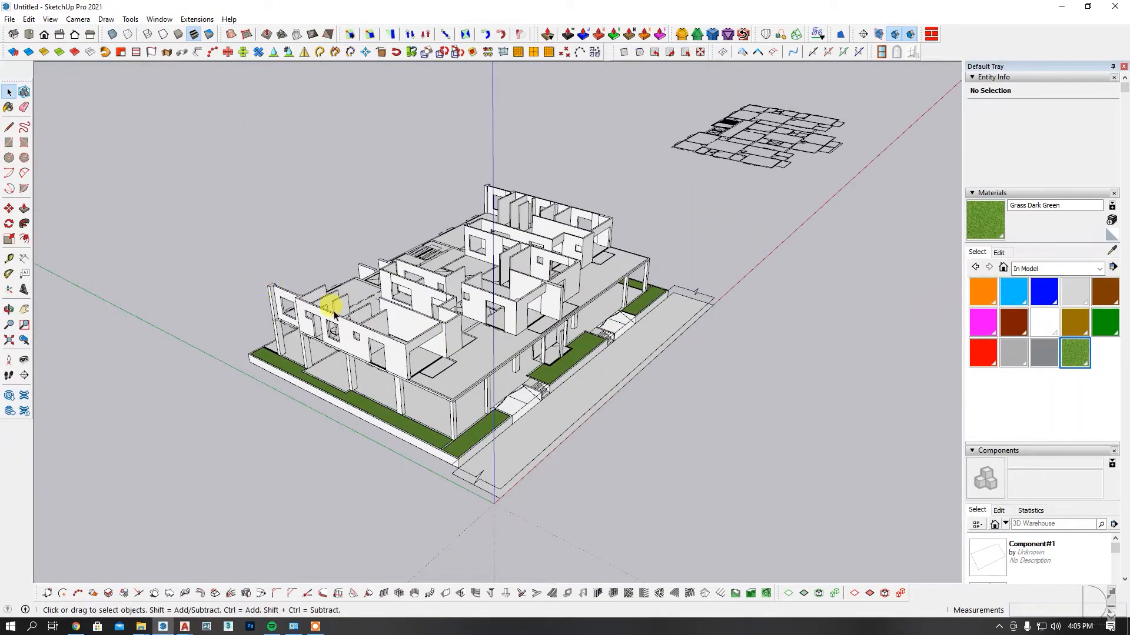
scroll(333, 315, "up", 2)
scroll(421, 366, "up", 3)
scroll(517, 383, "up", 2)
middle_click_drag(517, 383, 442, 334)
scroll(487, 415, "up", 5)
scroll(455, 385, "down", 2)
scroll(506, 308, "down", 3)
scroll(446, 332, "up", 2)
scroll(492, 327, "down", 2)
middle_click_drag(551, 320, 520, 337)
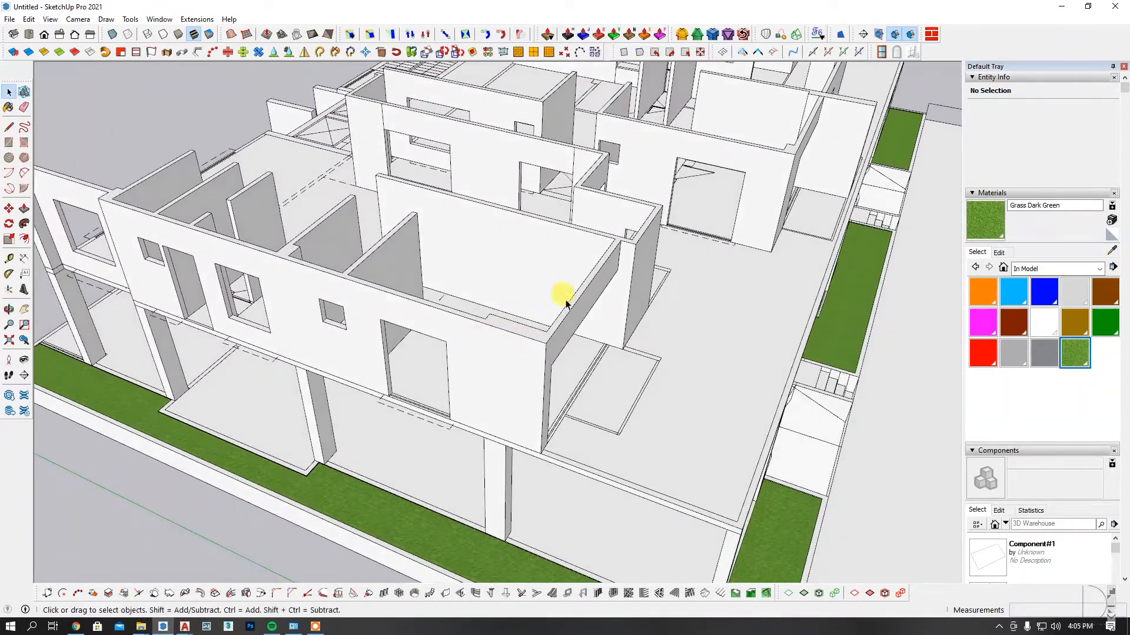
Draw a 7' by 5' rectangle over the end wall's large door opening and delete it again.
scroll(517, 312, "down", 3)
scroll(465, 347, "up", 5)
key("r")
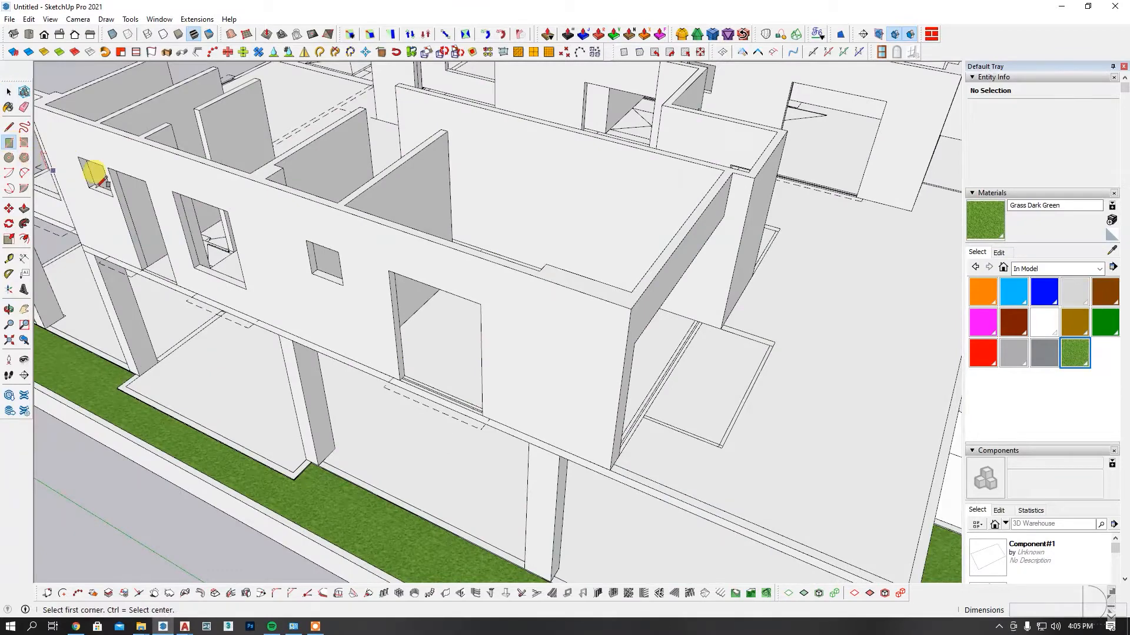
scroll(412, 303, "up", 2)
left_click(377, 255)
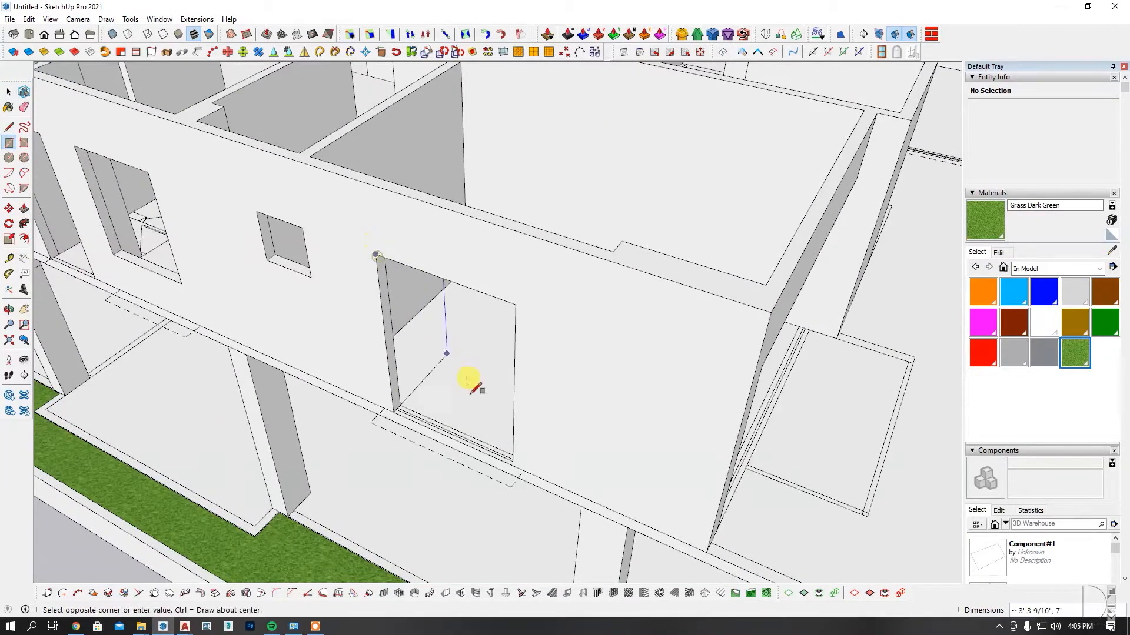
scroll(471, 400, "up", 3)
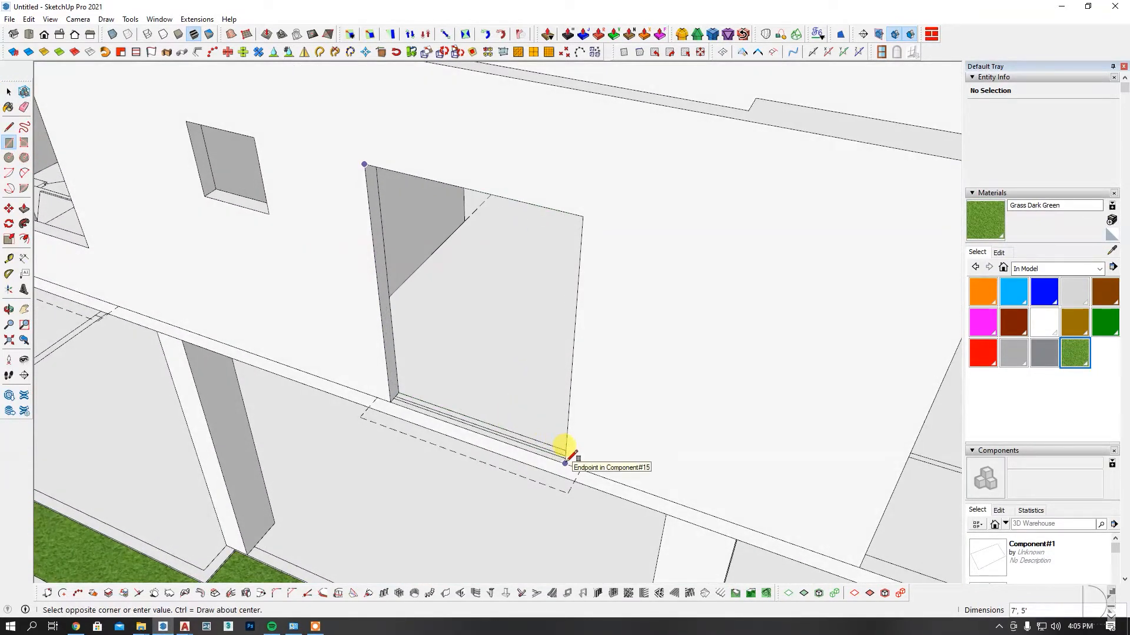
left_click(565, 462)
scroll(533, 185, "up", 2)
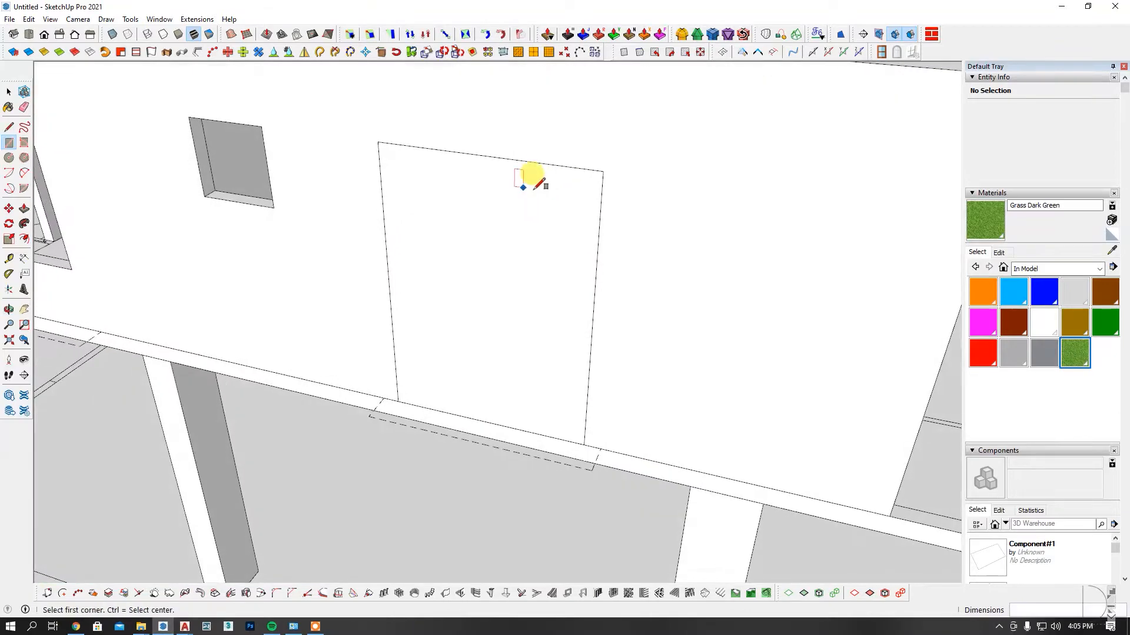
key("space")
double_click(506, 248)
key("Delete")
middle_click_drag(506, 248, 484, 252)
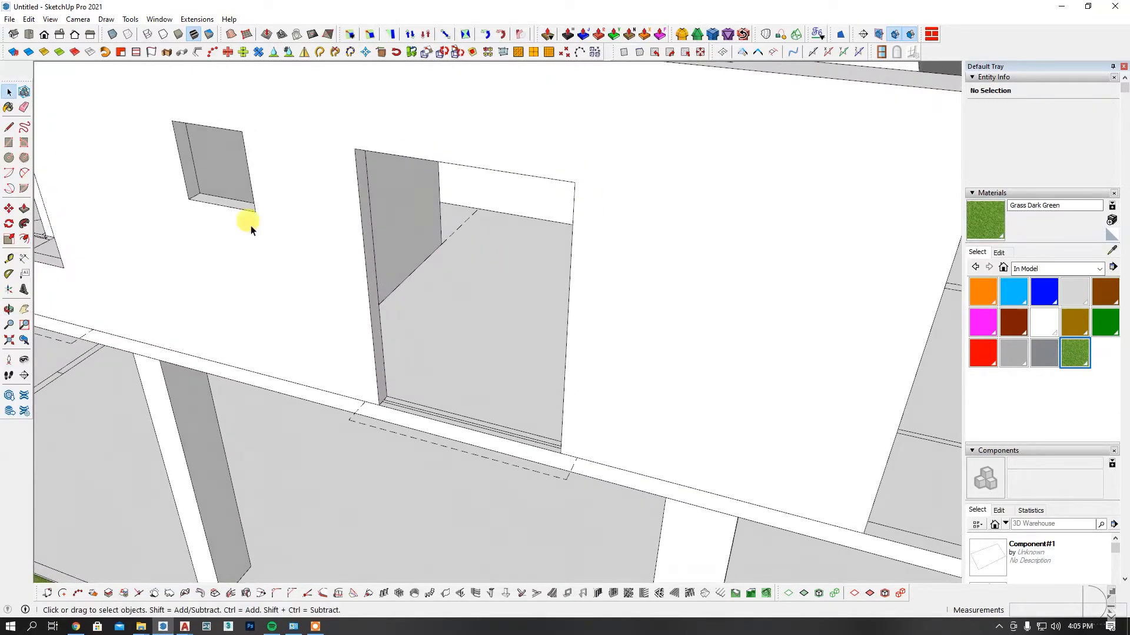
Draw a 7' by 5' rectangle corner to corner over the end wall's large door opening and select it with its edges.
left_click(9, 143)
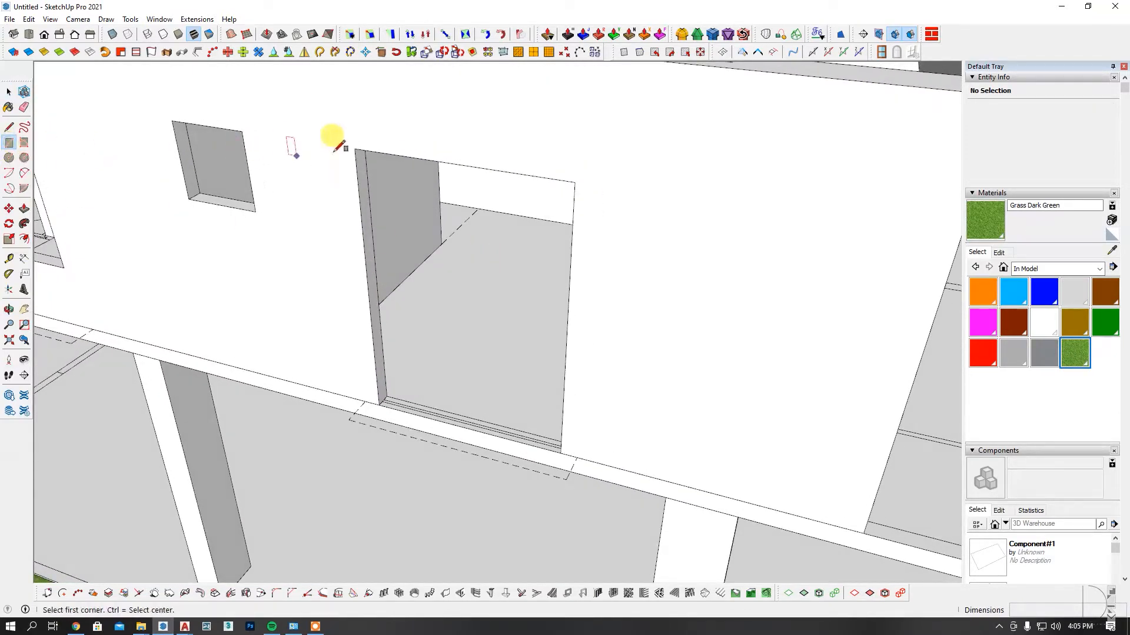
left_click(354, 148)
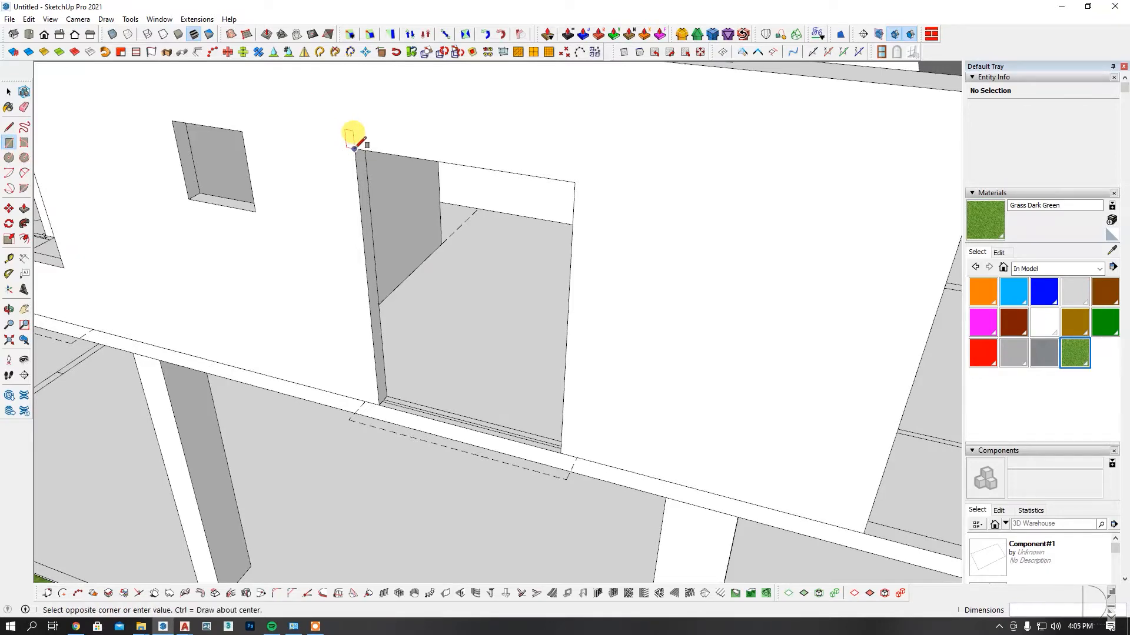
scroll(562, 448, "up", 3)
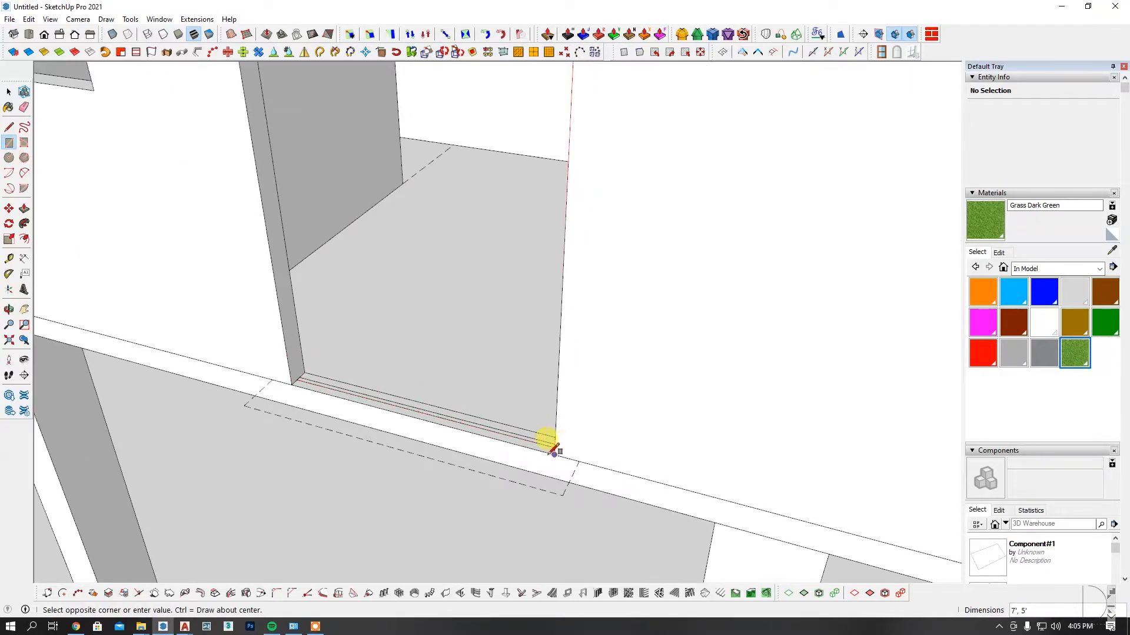
left_click(555, 453)
scroll(554, 453, "down", 3)
key("space")
double_click(469, 252)
middle_click_drag(469, 252, 488, 223)
scroll(488, 222, "up", 2)
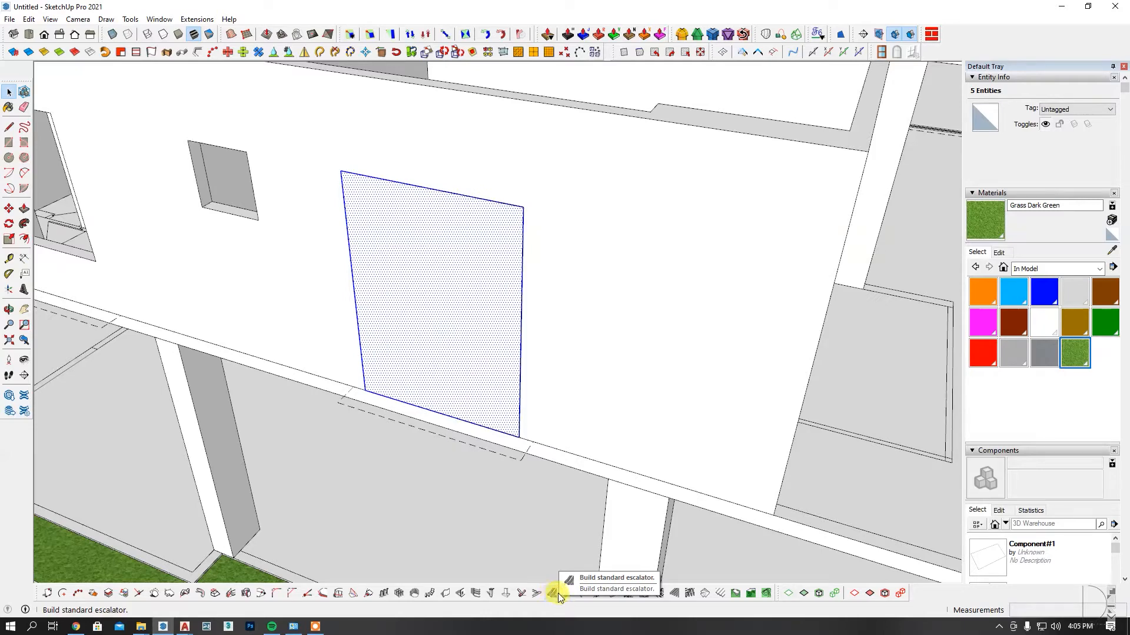
Create a rectangular-frame panel from the selected face with the Panel divider: 1 row, 2 columns, frame depth 2 and frame width 2.
right_click(966, 59)
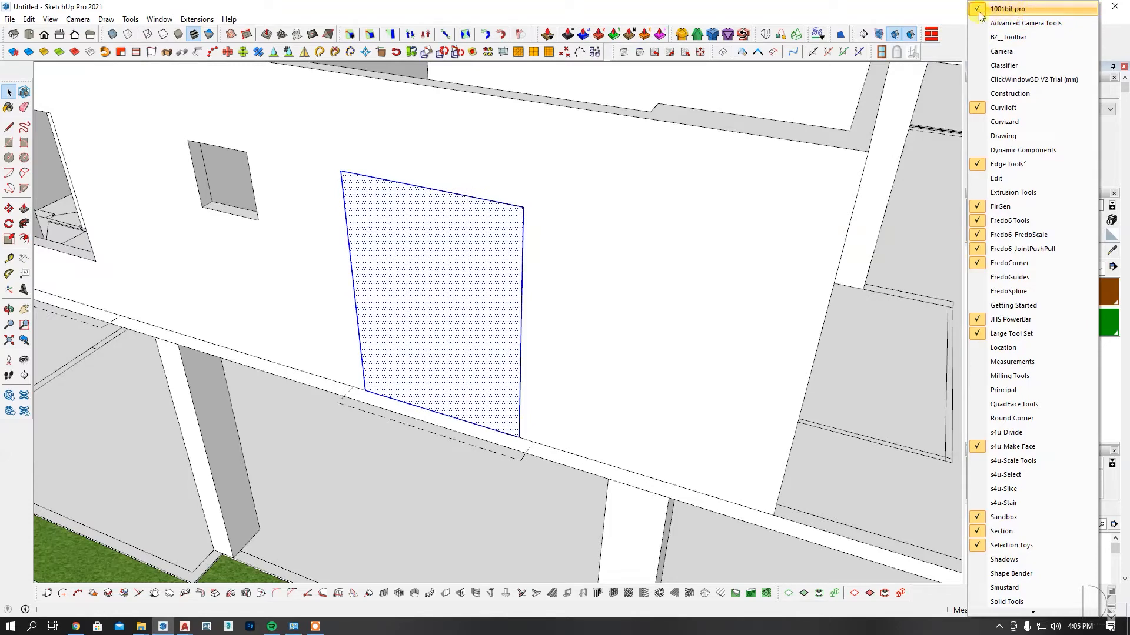
left_click(778, 197)
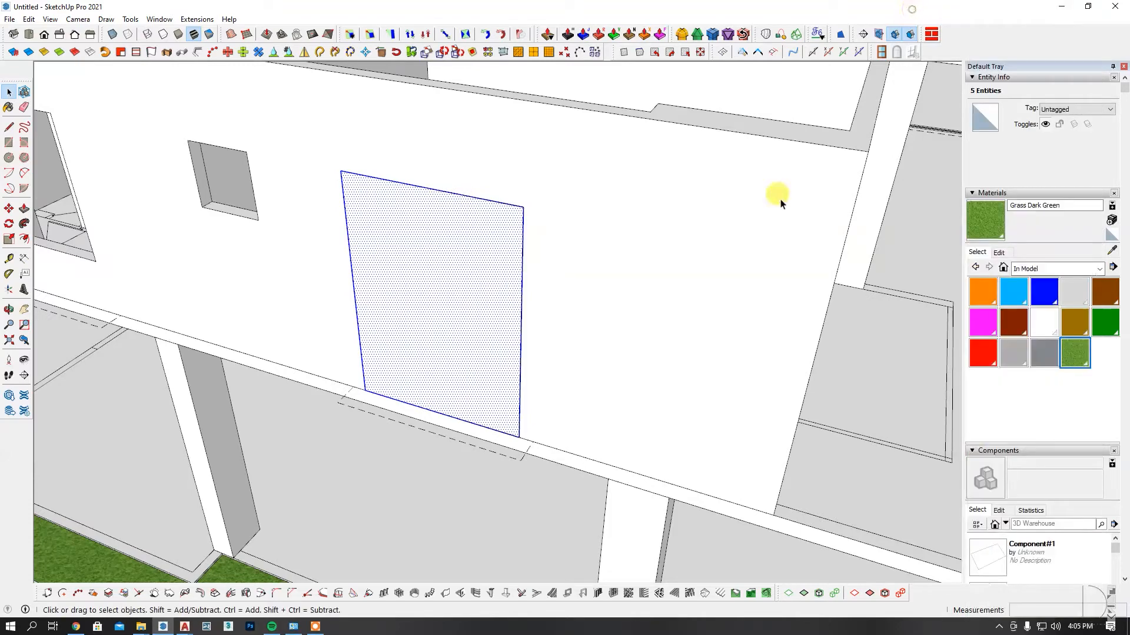
left_click(612, 594)
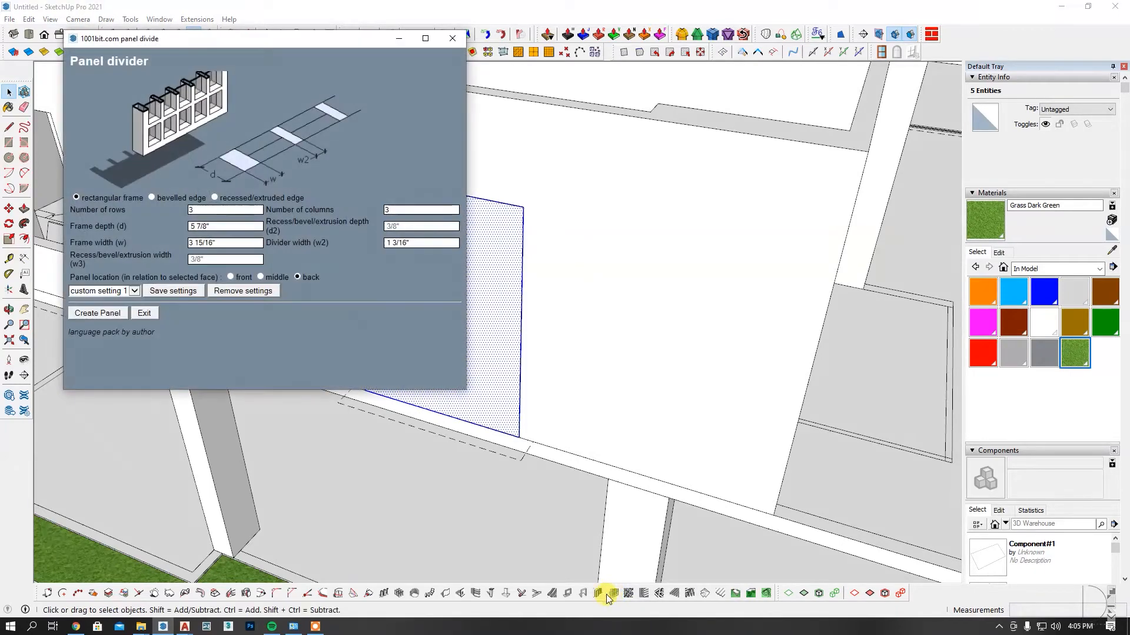
left_click_drag(716, 119, 776, 132)
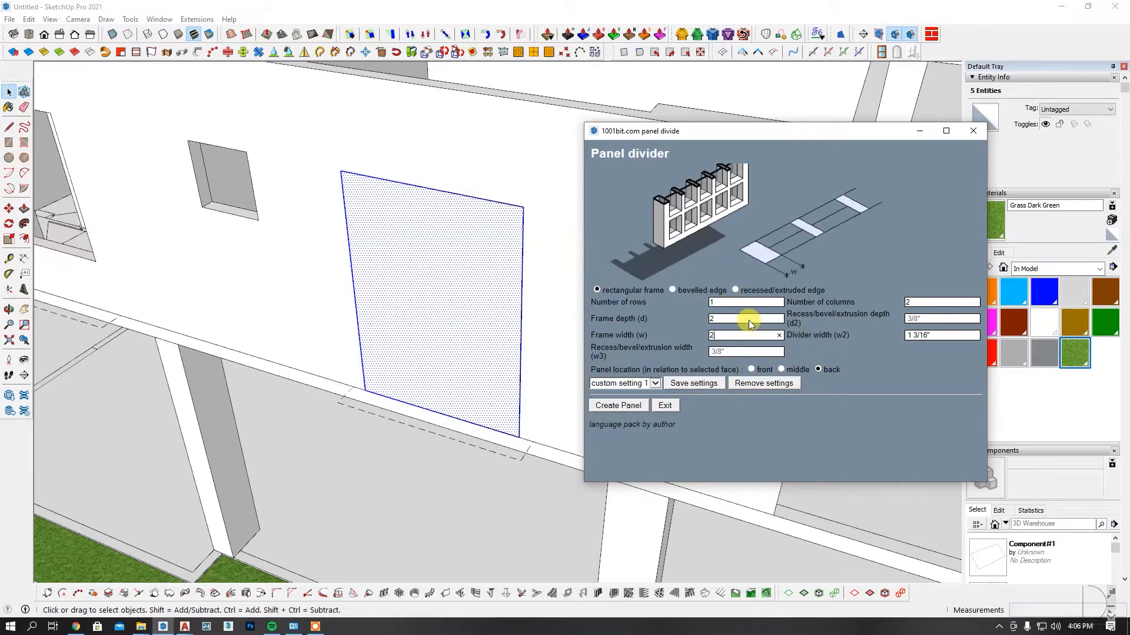
left_click(625, 407)
Move the two-pane door panel group inward from the wall's outer face, within the thickness of the opening.
left_click(455, 351)
middle_click_drag(454, 351, 349, 230)
scroll(373, 237, "up", 2)
left_click(371, 239)
scroll(368, 239, "up", 3)
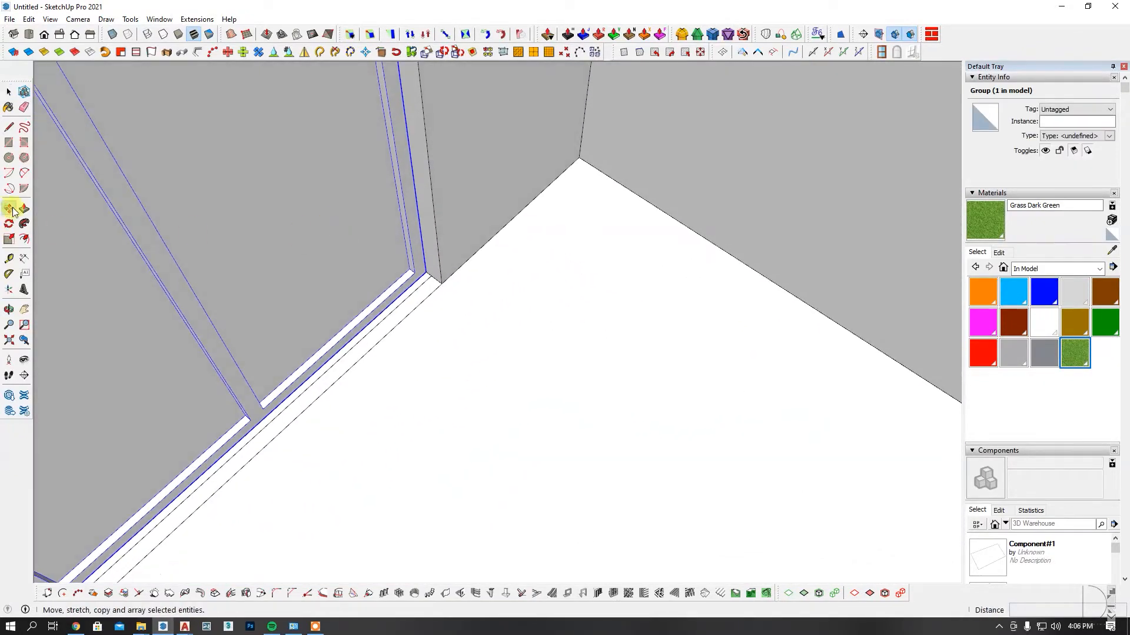
left_click(8, 208)
scroll(398, 263, "up", 3)
left_click(449, 274)
left_click(483, 298)
scroll(517, 370, "down", 3)
scroll(516, 370, "down", 5)
middle_click_drag(512, 353, 890, 241)
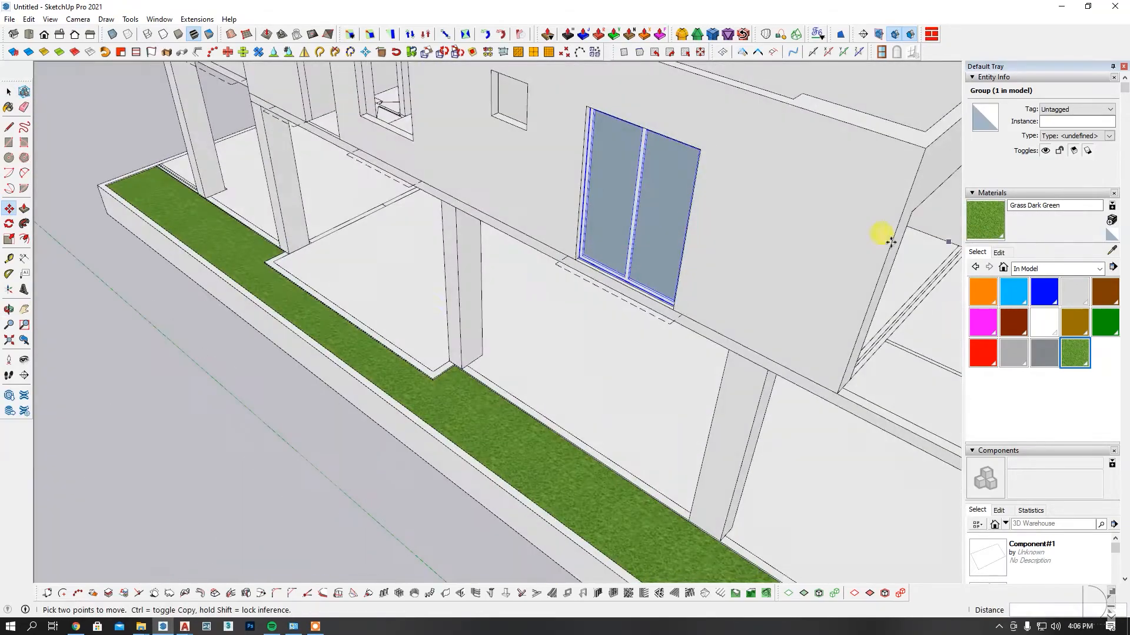
Delete the four leftover rectangle edges around the door opening on the wall's outer face.
key("space")
scroll(285, 453, "down", 2)
left_click(303, 460)
middle_click_drag(305, 461, 447, 405)
scroll(557, 259, "up", 4)
middle_click_drag(558, 259, 465, 231)
scroll(465, 231, "up", 2)
left_click(448, 229)
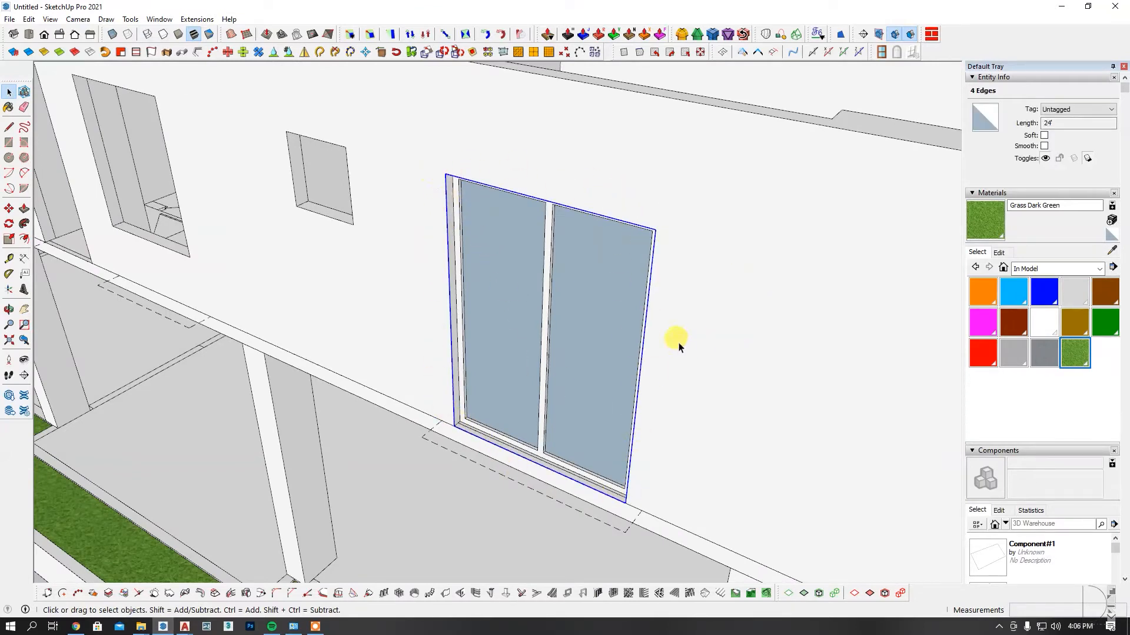
key("Delete")
Examine the glazed door panel in the end wall from outside, at a distance and up close.
scroll(518, 367, "down", 4)
middle_click_drag(498, 365, 606, 323)
scroll(507, 349, "down", 5)
scroll(555, 327, "up", 3)
scroll(542, 441, "up", 3)
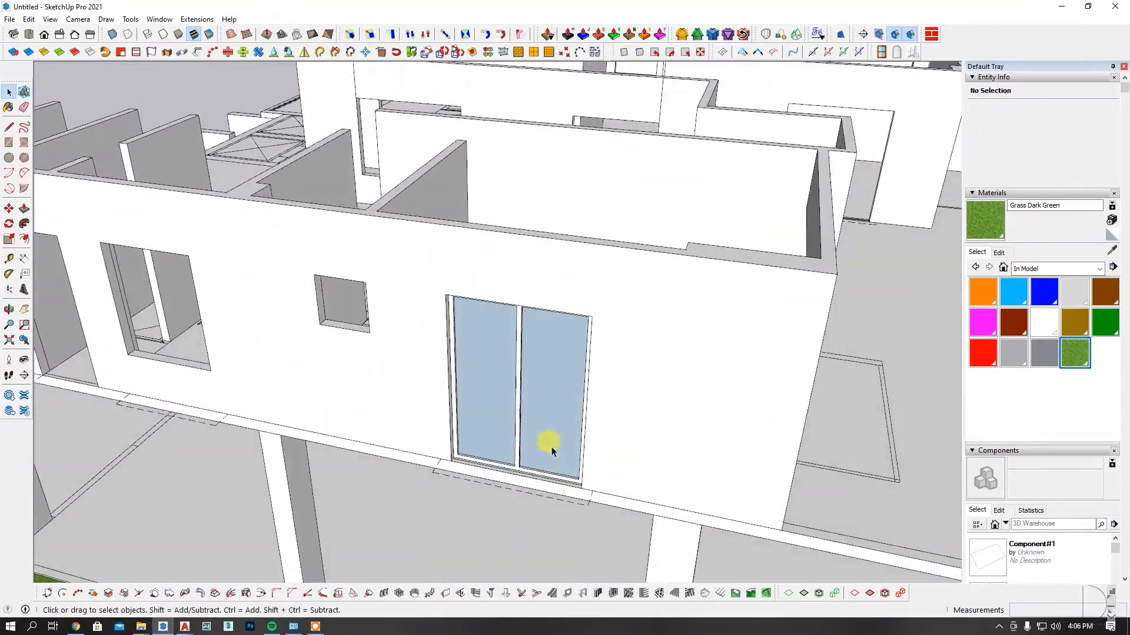
scroll(566, 424, "up", 2)
middle_click_drag(567, 368, 547, 431)
scroll(516, 531, "up", 4)
scroll(392, 488, "down", 5)
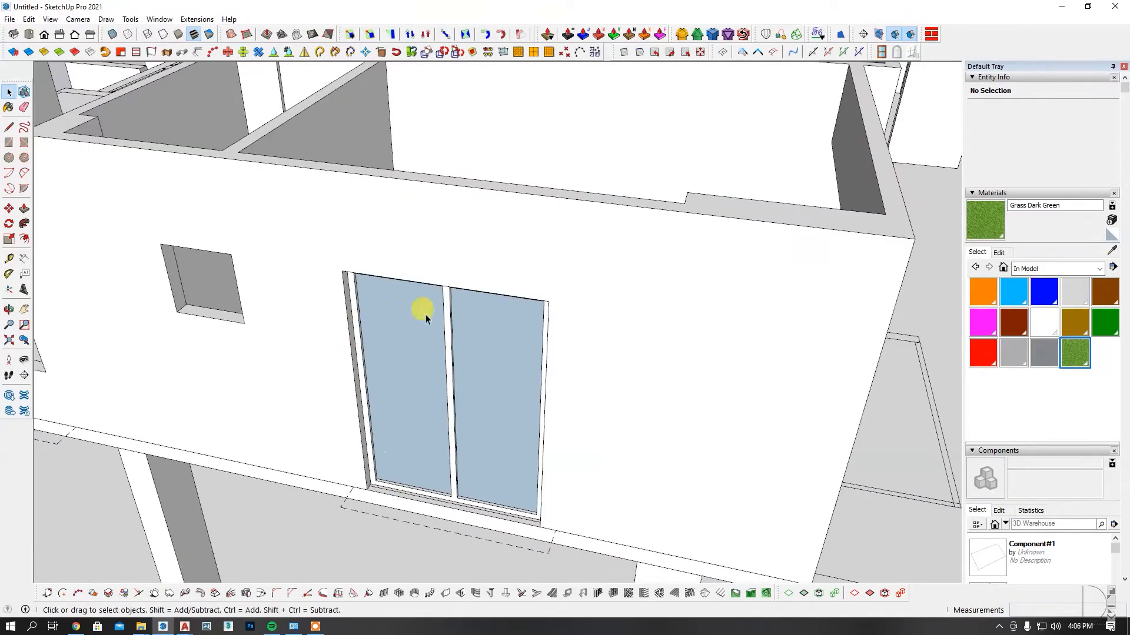
Inside the door panel group, copy the two bottom inner frame faces upward by 22.
scroll(437, 509, "up", 3)
scroll(436, 512, "up", 2)
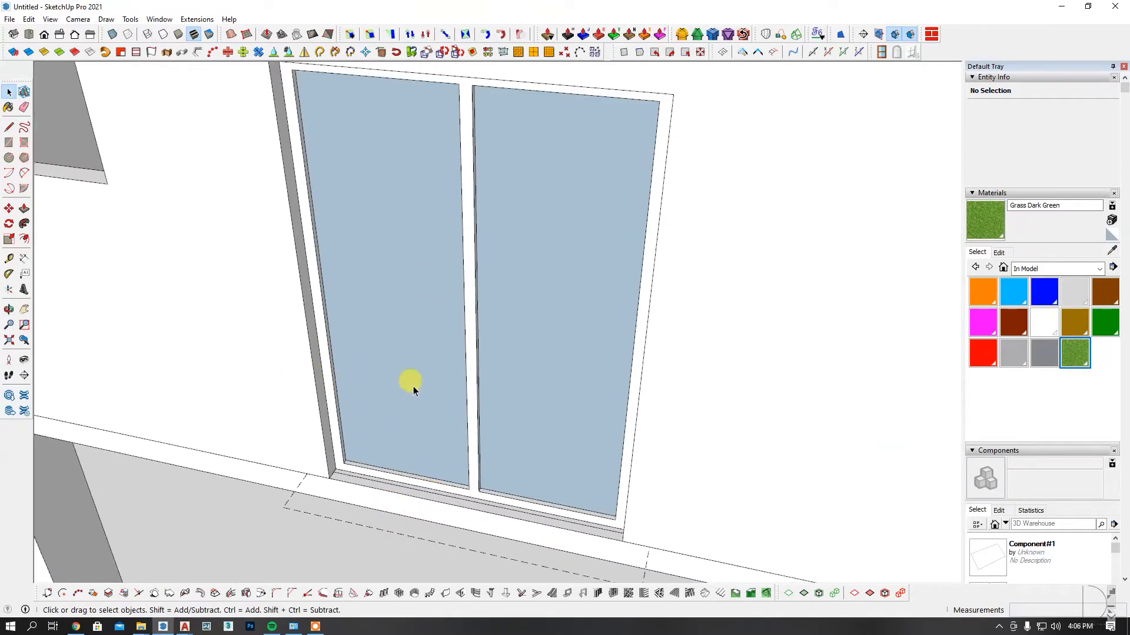
scroll(530, 502, "up", 5)
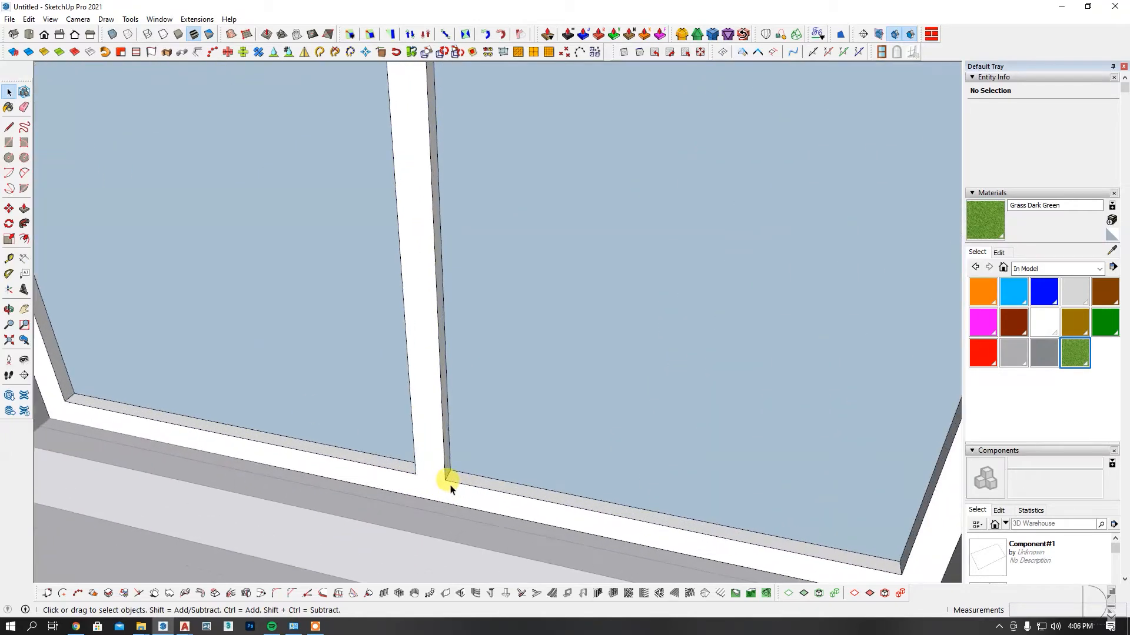
double_click(450, 486)
scroll(450, 485, "up", 1)
left_click(463, 477)
left_click(379, 455, "shift")
scroll(382, 468, "down", 2)
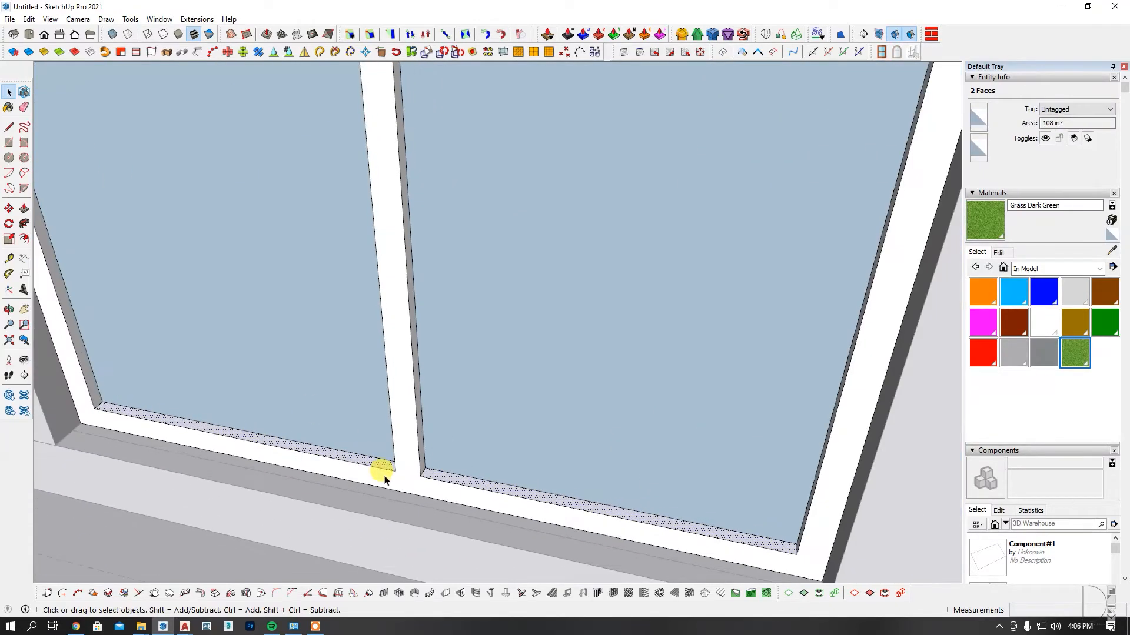
left_click(9, 208)
scroll(384, 457, "down", 2)
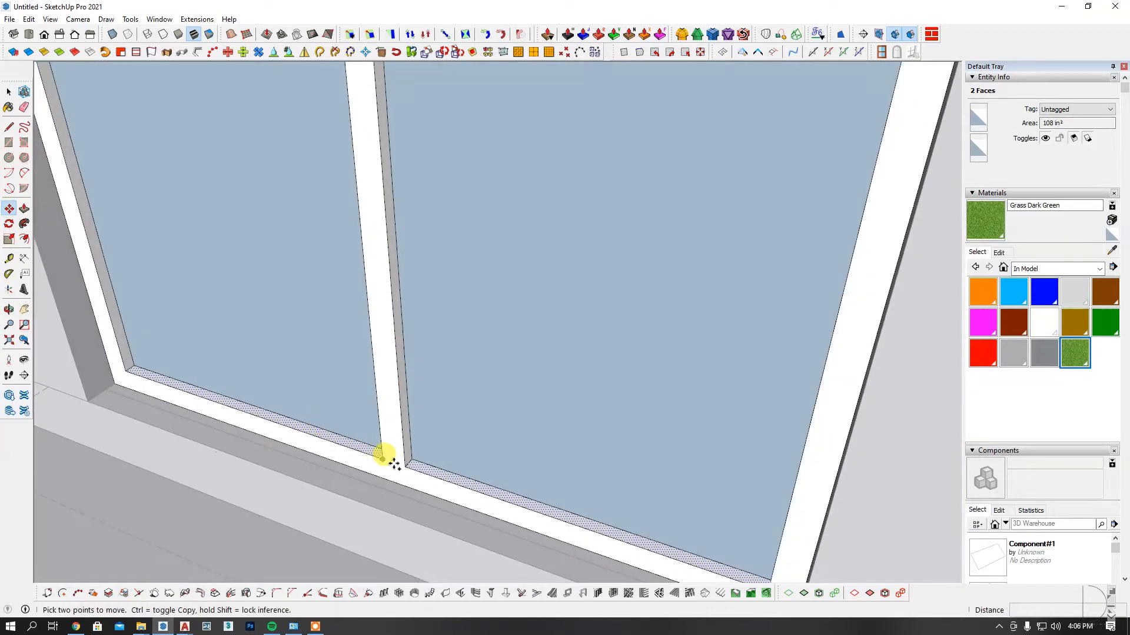
key("ctrl")
left_click(405, 466)
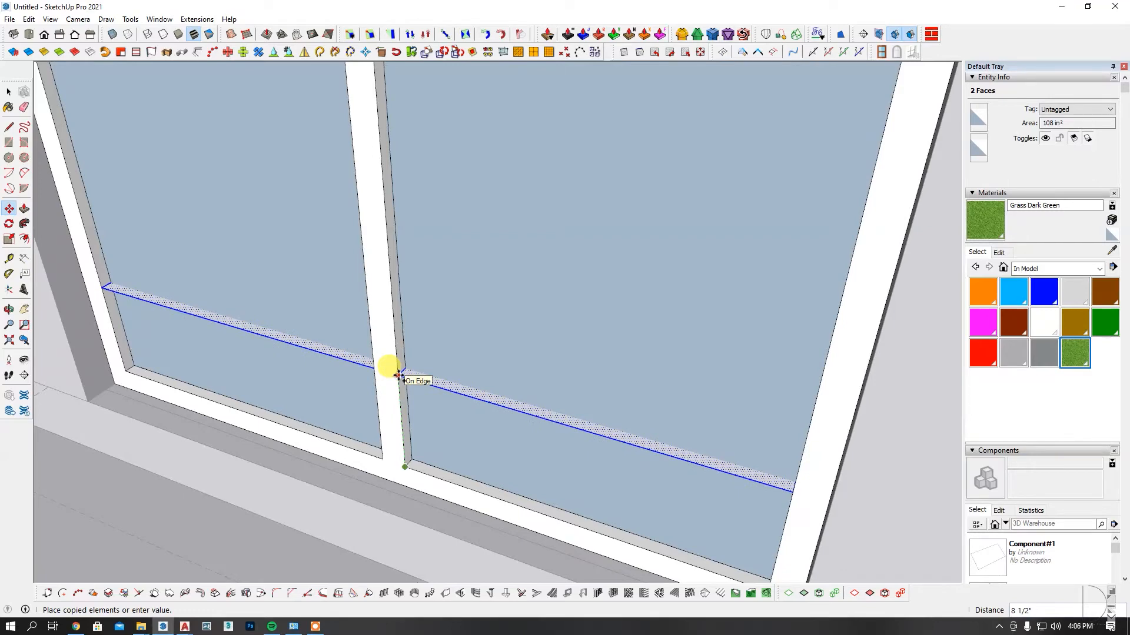
key("Return")
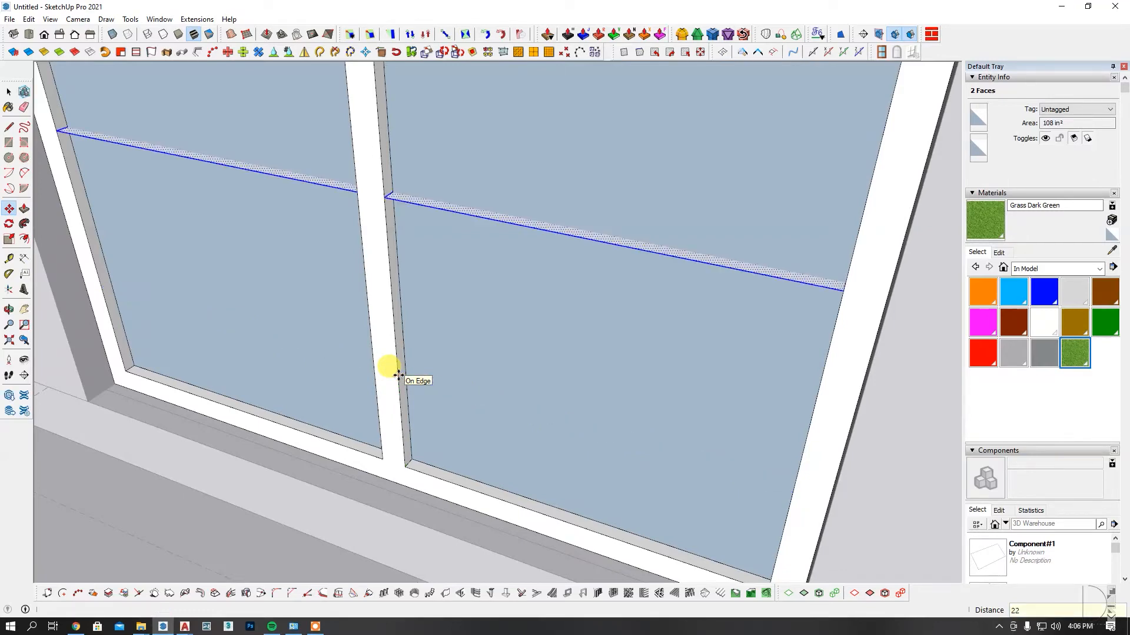
Push/pull both copied faces by 2 to form a crossbar in each half of the door, and leave the group.
scroll(407, 466, "down", 5)
scroll(357, 307, "up", 2)
key("p")
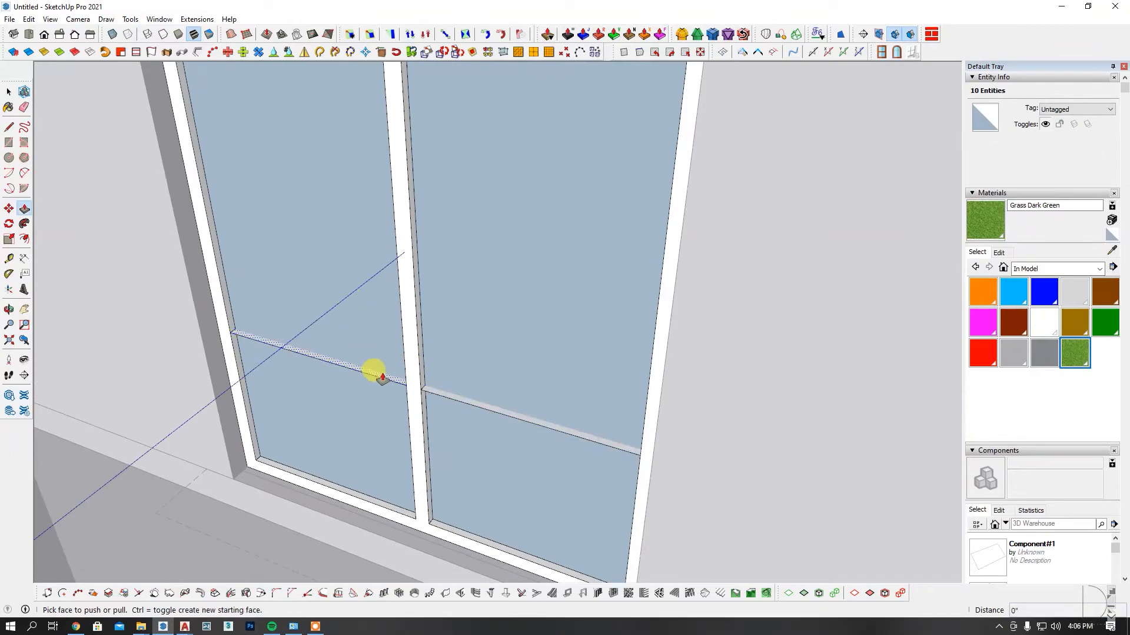
left_click(374, 365)
type("2")
key("Return")
left_click(437, 393)
type("2")
key("Return")
scroll(391, 406, "down", 5)
key("space")
key("Escape")
scroll(393, 408, "down", 4)
middle_click_drag(416, 400, 516, 234)
scroll(516, 234, "up", 5)
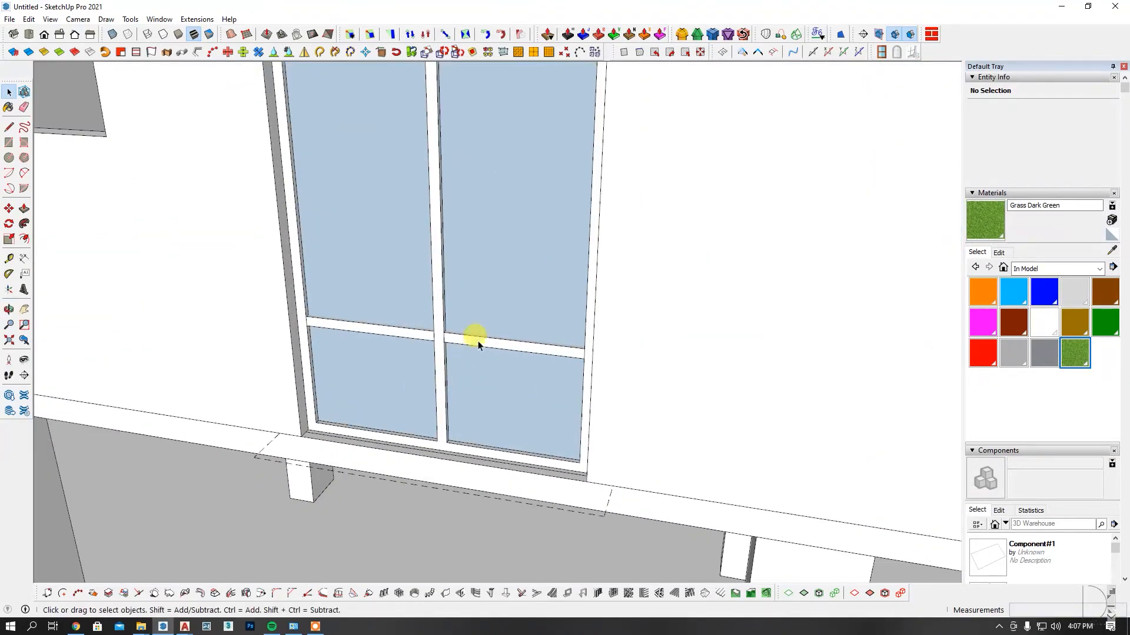
Paint both door glass panes with Translucent Glass Gray from the Glass and Mirrors collection.
double_click(493, 311)
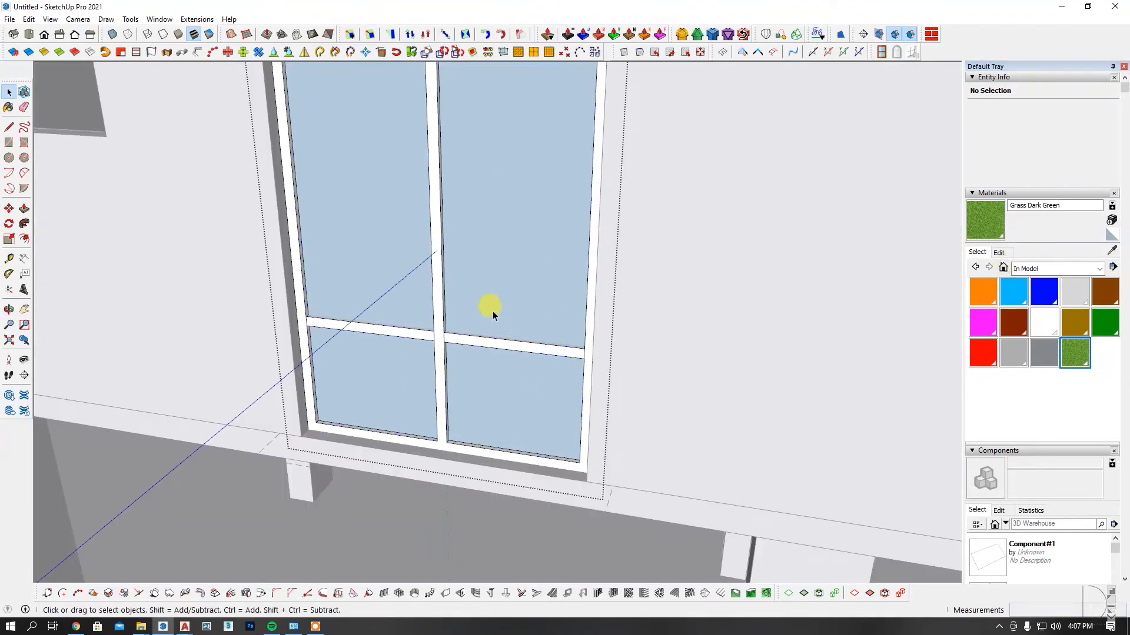
left_click(506, 297)
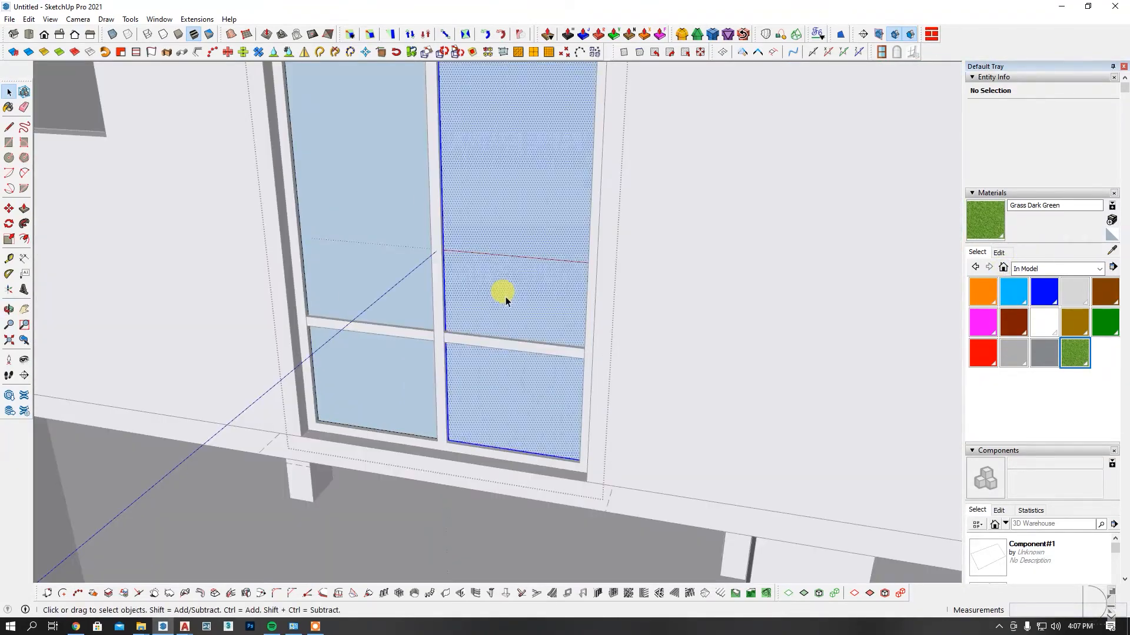
left_click(1038, 268)
left_click(1046, 268)
left_click(1041, 269)
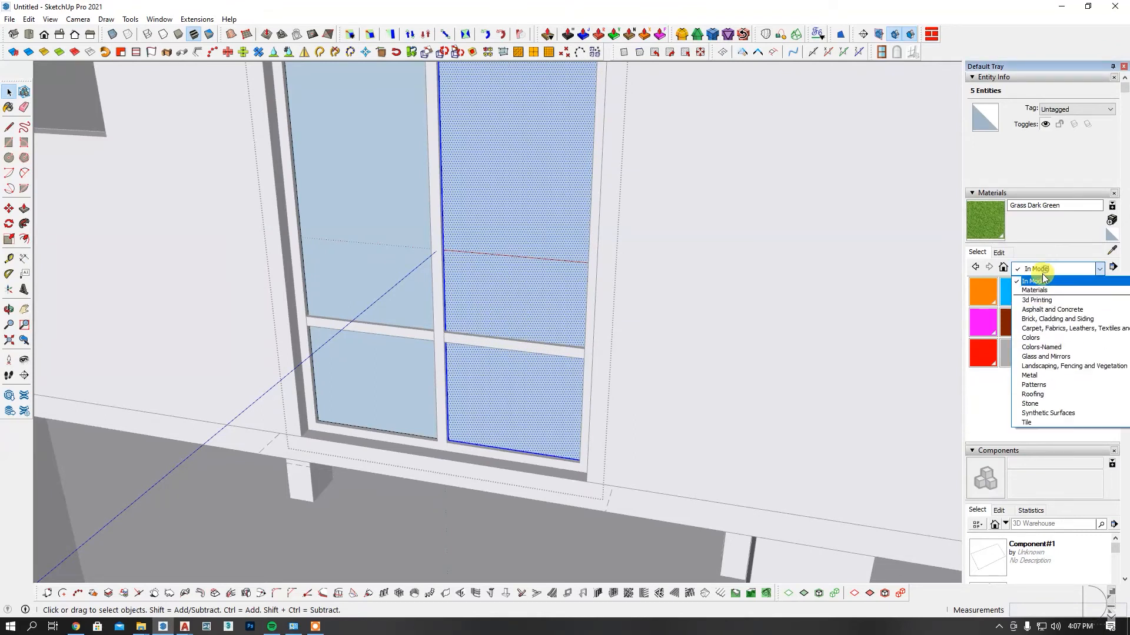
left_click(1049, 357)
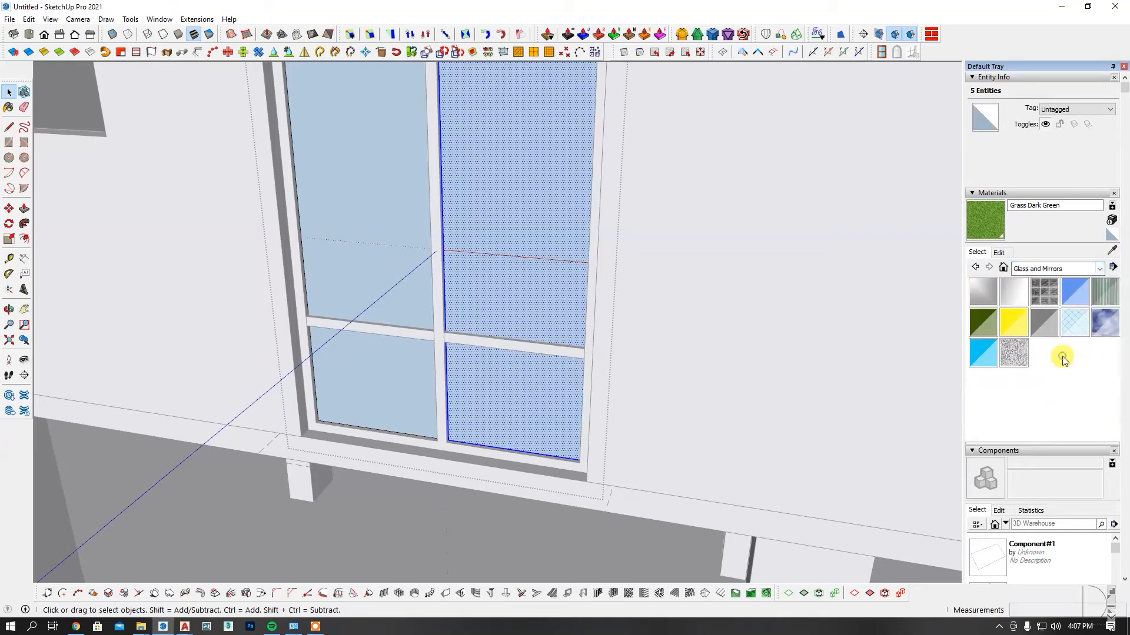
left_click(1044, 326)
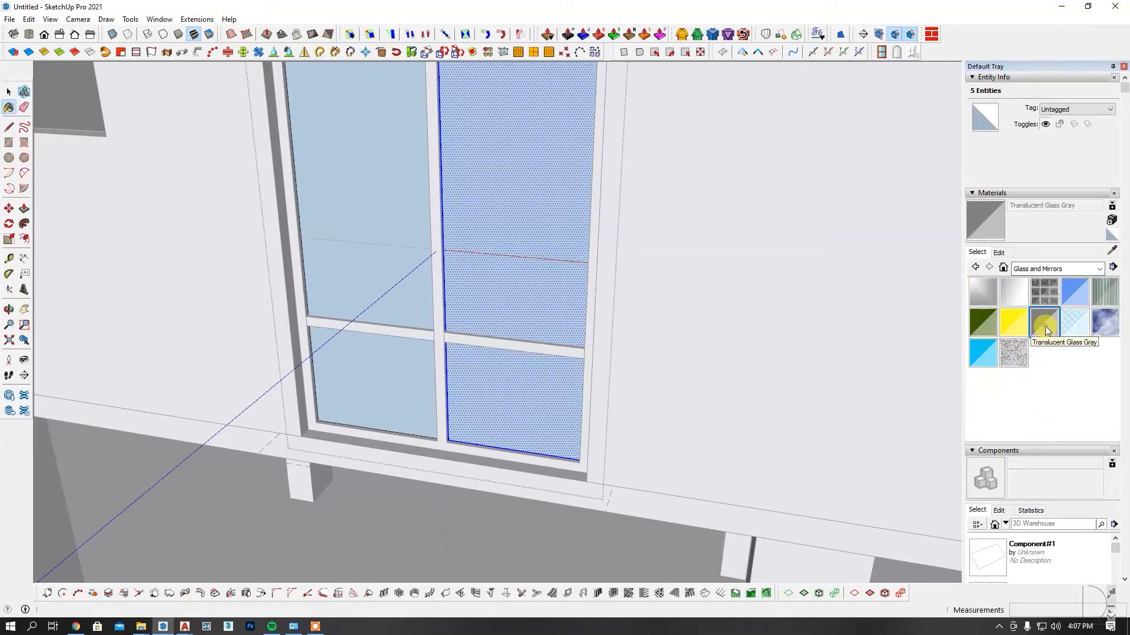
left_click(497, 225)
left_click(398, 214)
scroll(398, 366, "down", 6)
mouse_move(411, 361)
middle_mouse_down()
mouse_move(416, 151)
mouse_move(421, 263)
mouse_move(451, 304)
middle_mouse_up()
scroll(423, 263, "up", 6)
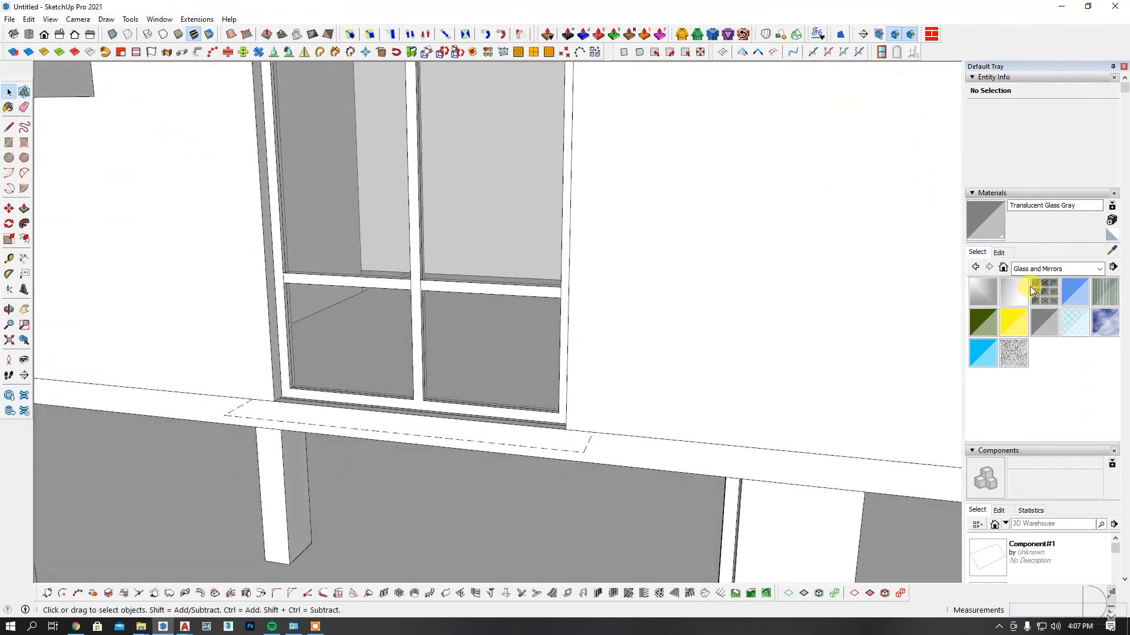
Open the Colors material collection and go to its dark grays and black.
left_click(1032, 268)
left_click(1034, 308)
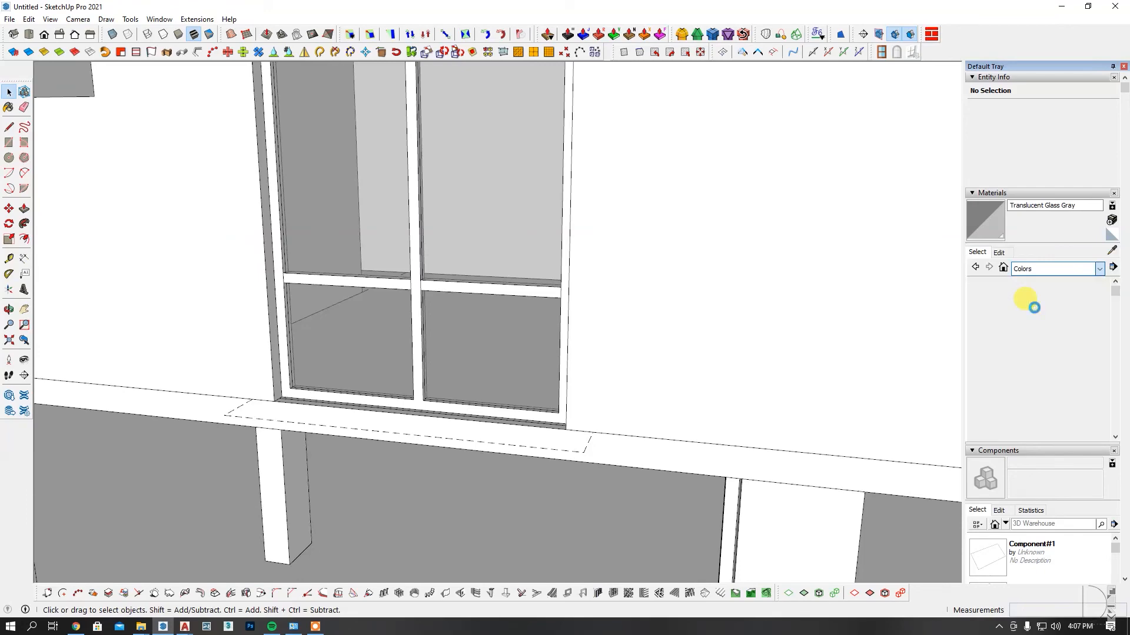
scroll(1033, 351, "down", 10)
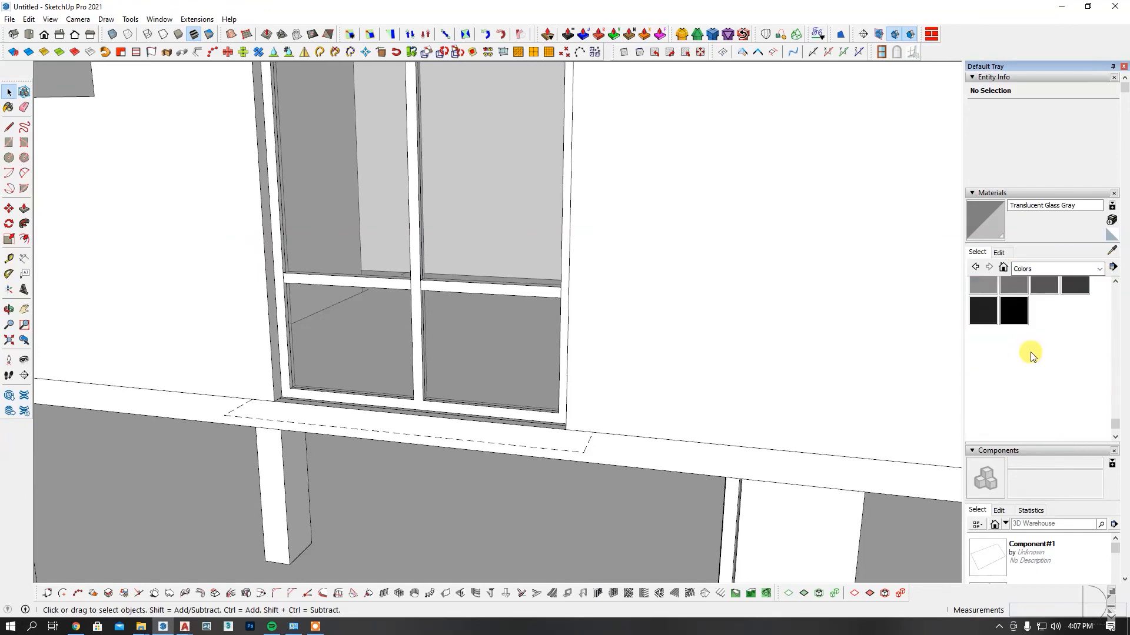